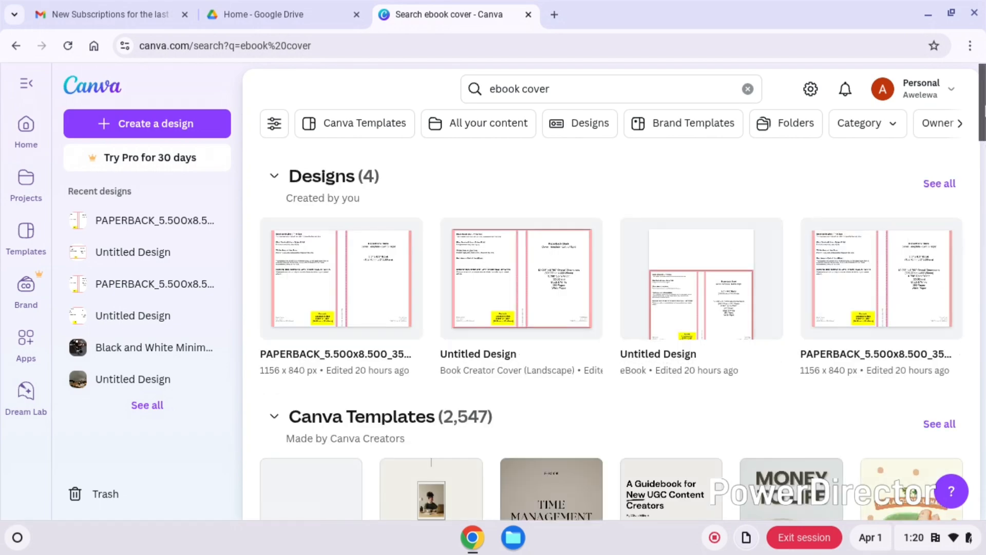
- Find the Journey of Life ebook cover template in the search results and open it as an editable design
left_click_drag(985, 113, 985, 313)
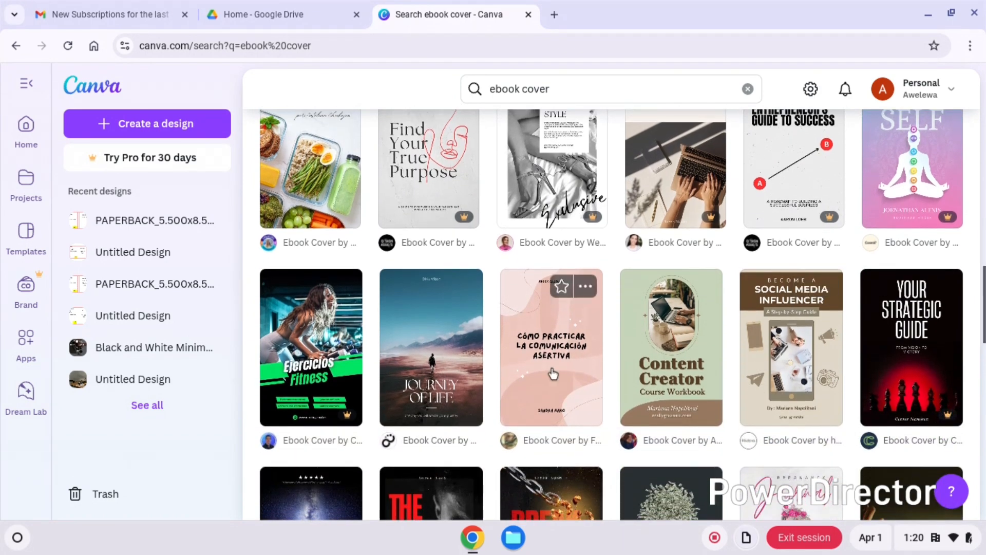
left_click(448, 380)
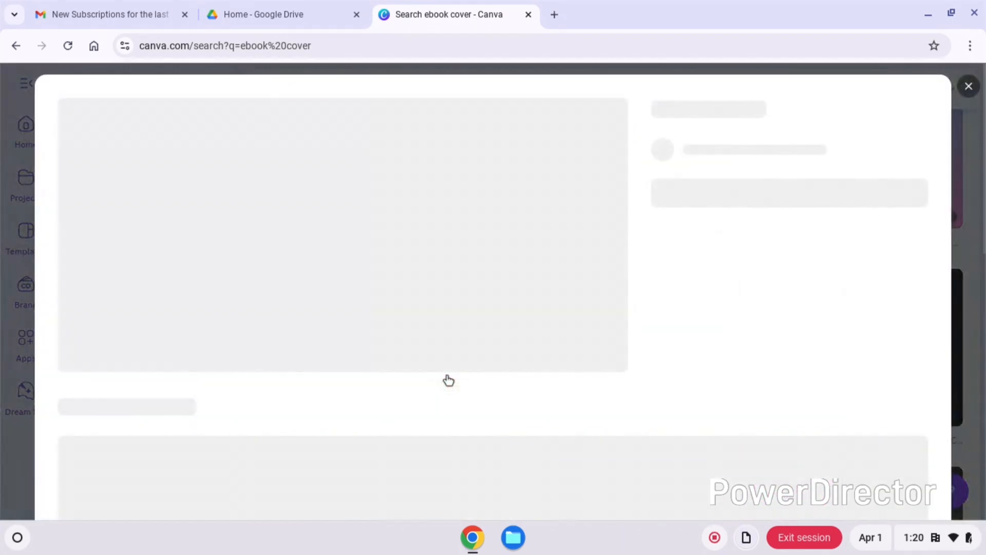
left_click(759, 246)
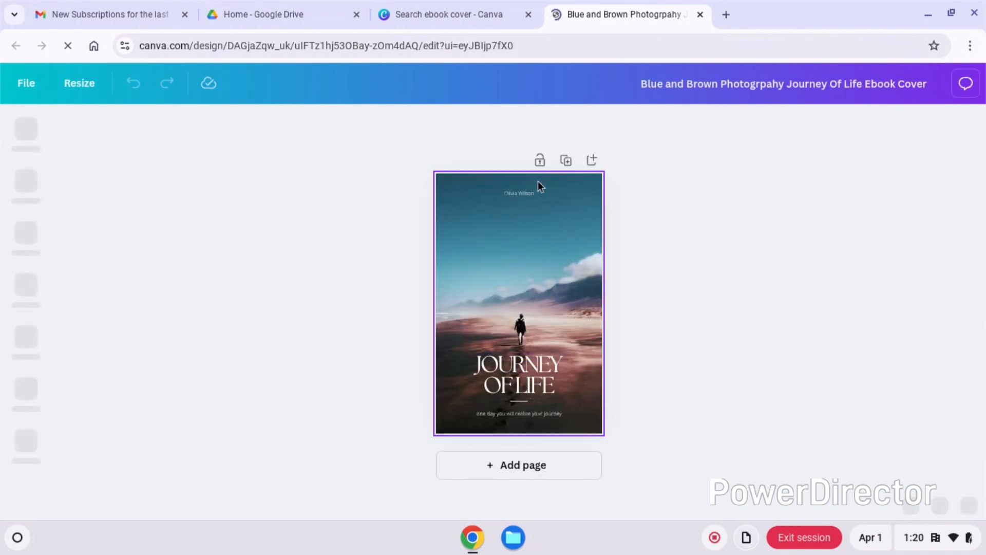
- Set the font size of the author name at the top of the cover to 20
left_click(521, 193)
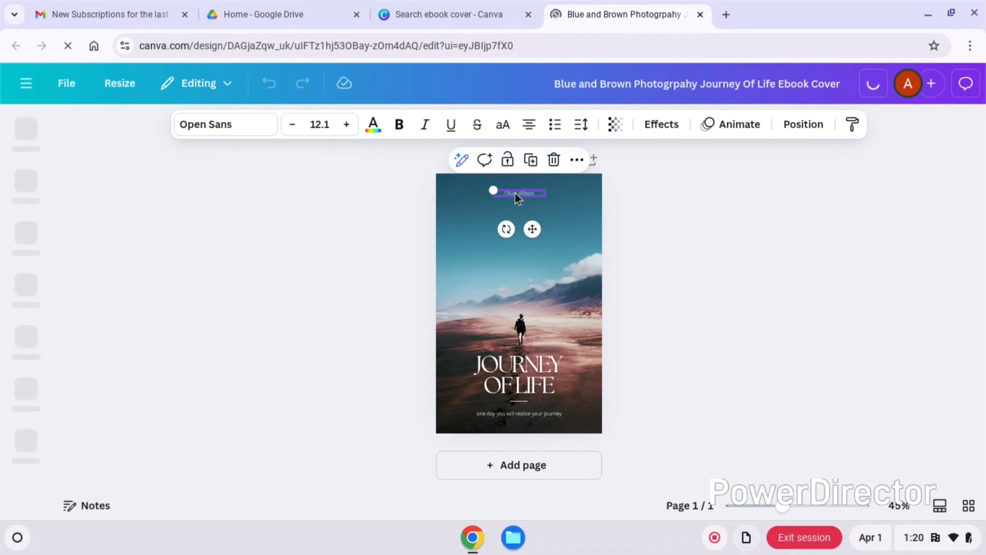
left_click(516, 193)
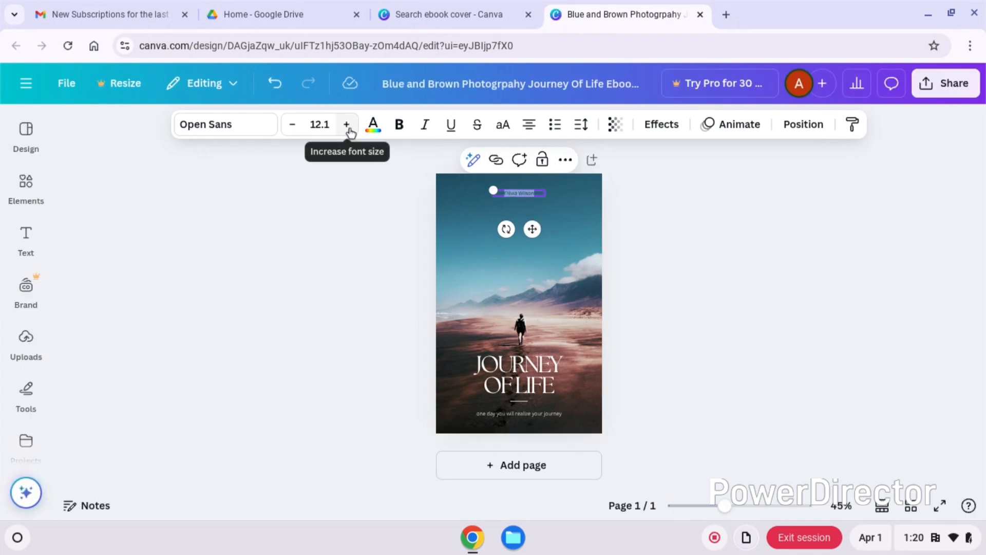
left_click(322, 124)
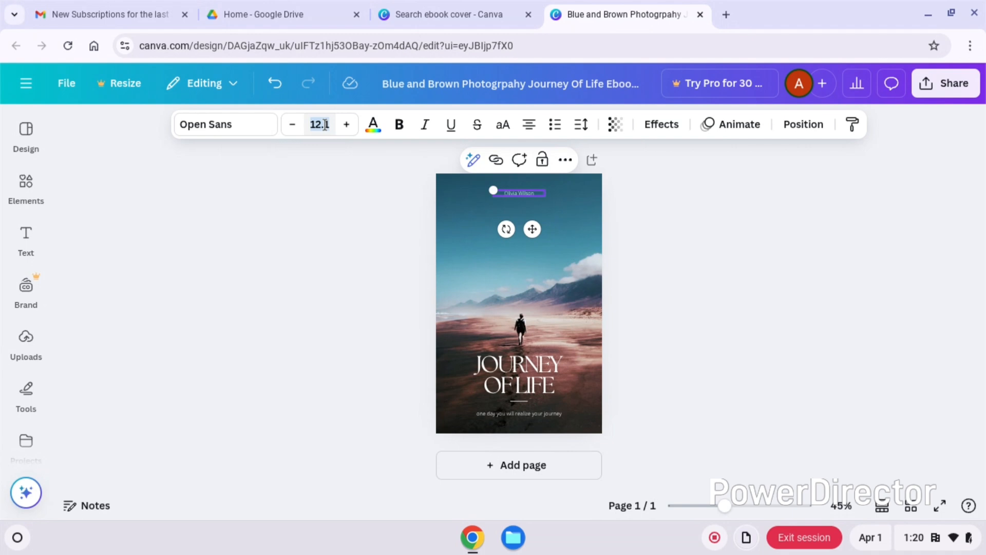
key("Return")
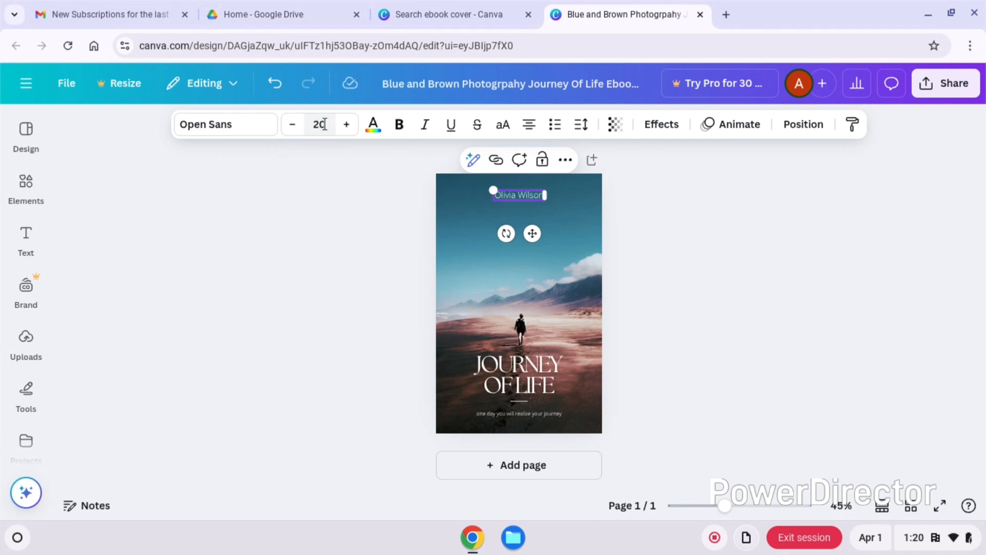
- Replace the cover's placeholder author name with a new author name and enlarge the text
triple_click(530, 195)
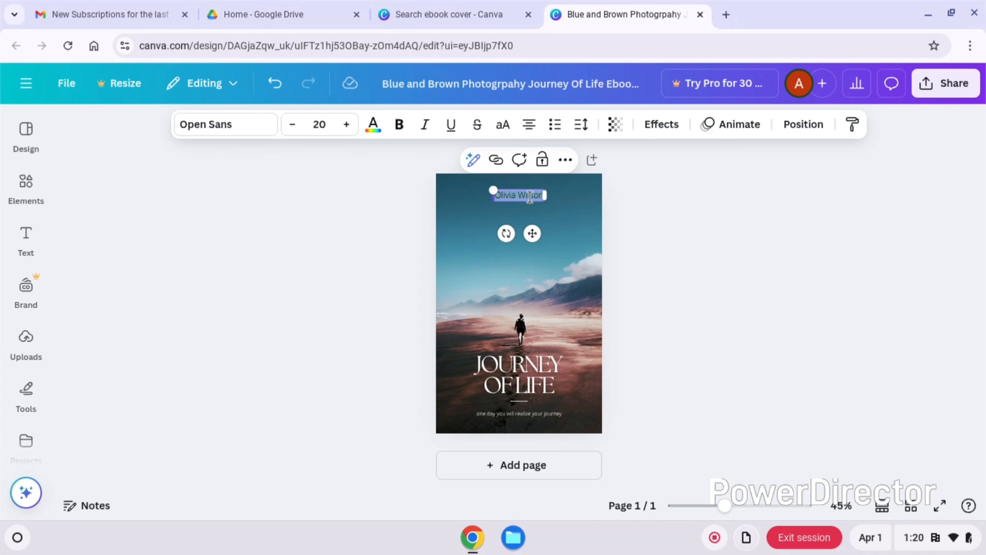
type("Ella")
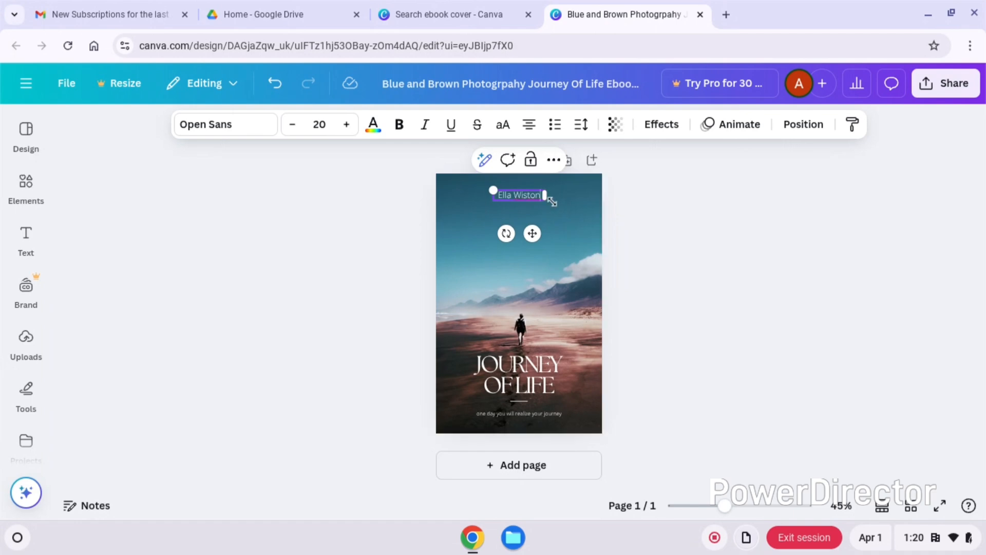
left_click_drag(544, 200, 533, 241)
left_click(532, 366)
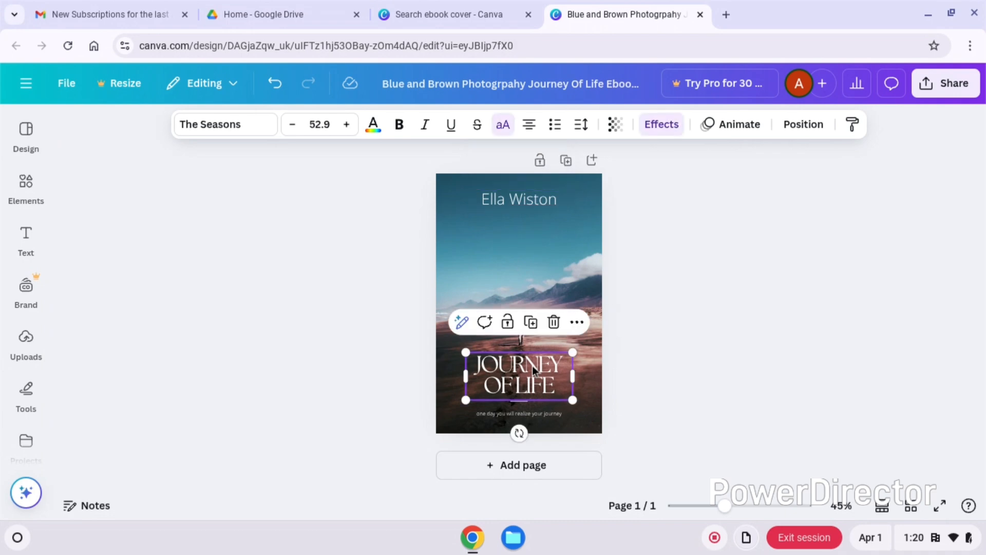
left_click(508, 322)
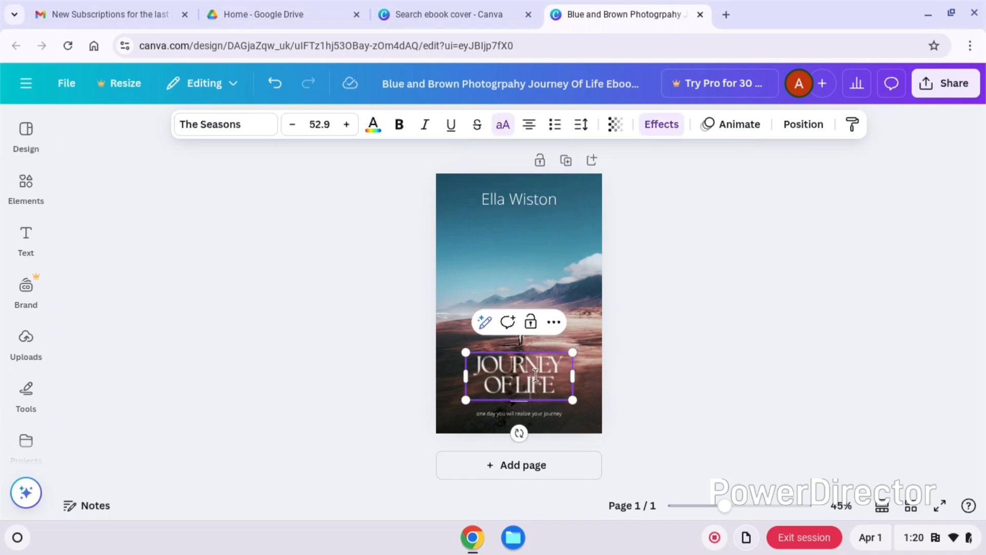
left_click(695, 304)
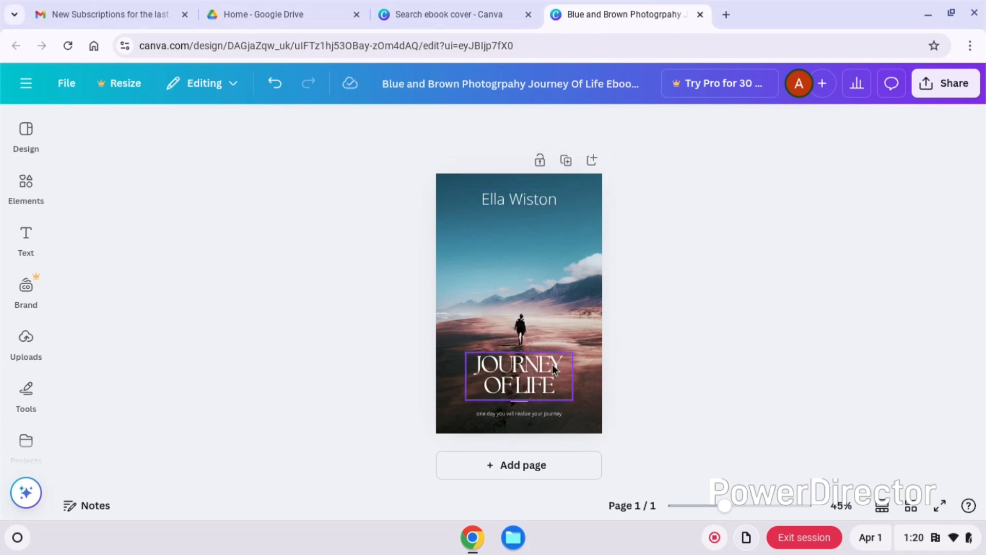
- Increase the font size of the tagline below the title to 17.1
left_click(531, 412)
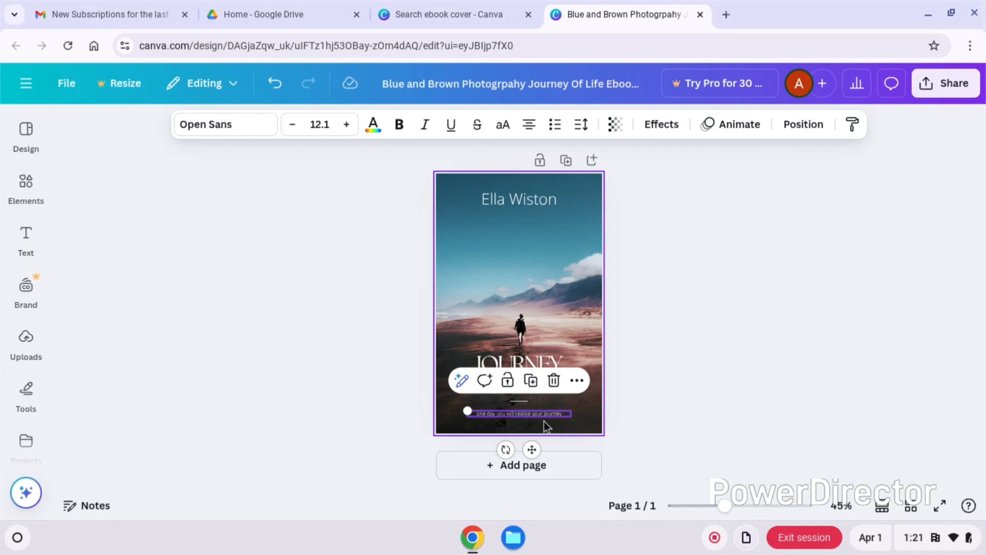
left_click(347, 125)
left_click(347, 125)
left_click(348, 124)
left_click(348, 125)
left_click(347, 125)
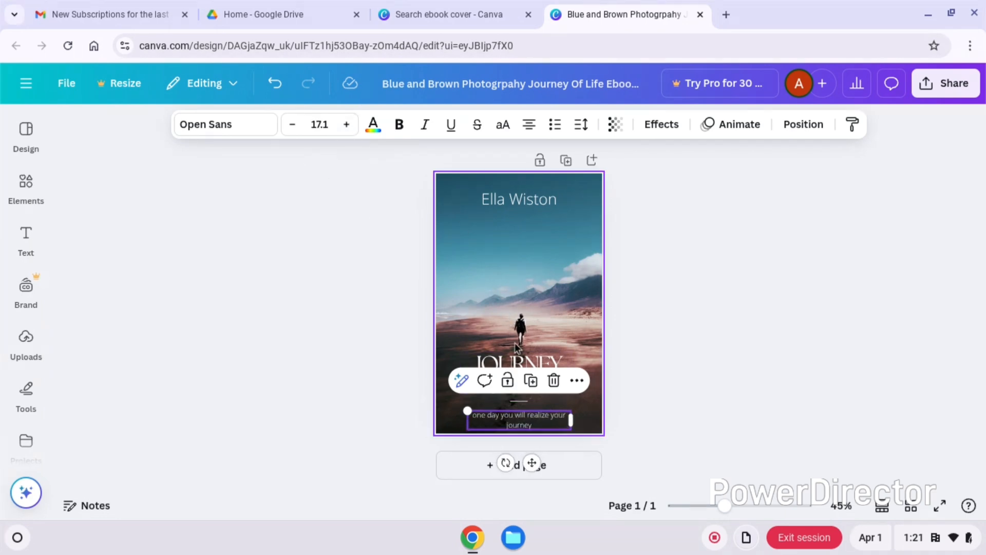
left_click(683, 410)
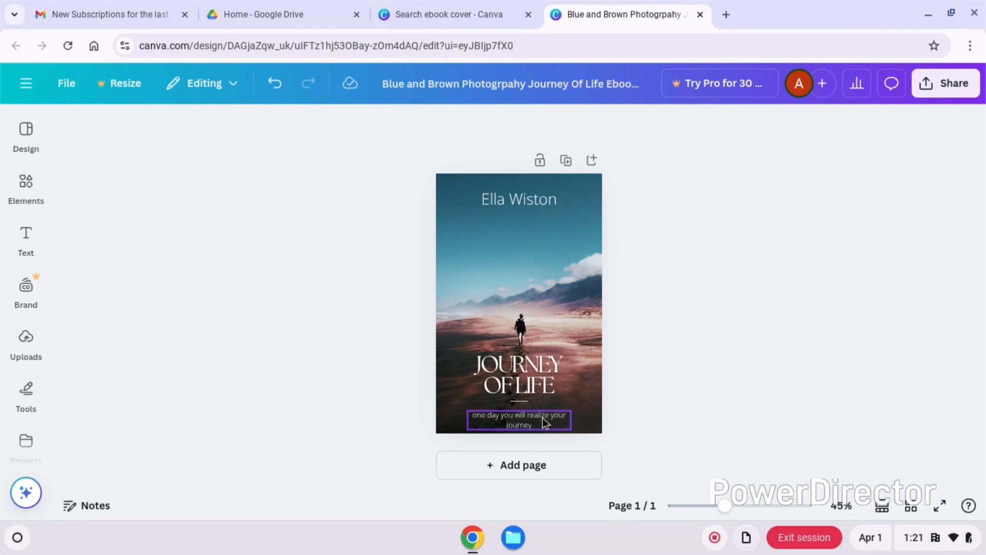
- Move the tagline up slightly and reduce its font size so it fits on one line
left_click(543, 418)
left_click_drag(544, 416, 544, 412)
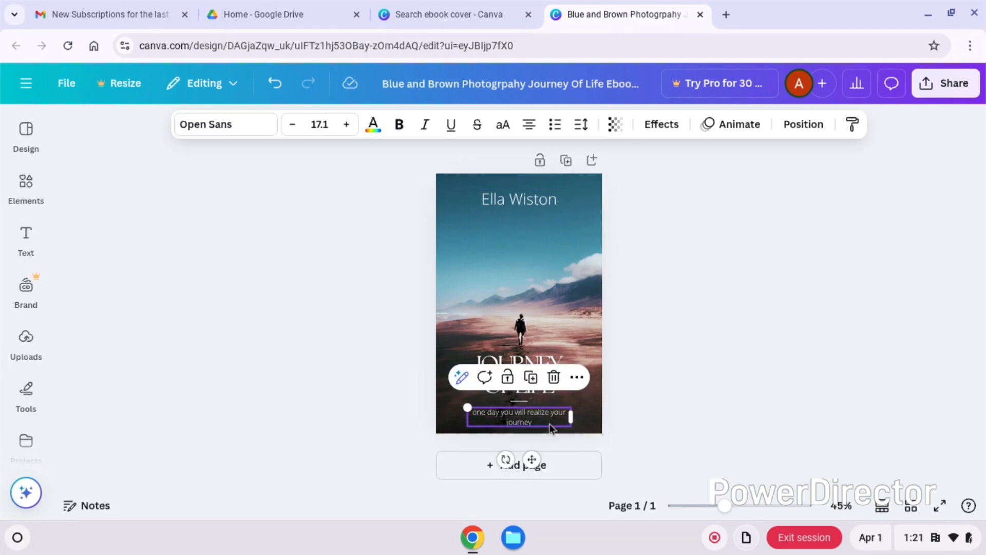
left_click(295, 128)
left_click(295, 129)
left_click(295, 128)
left_click(295, 128)
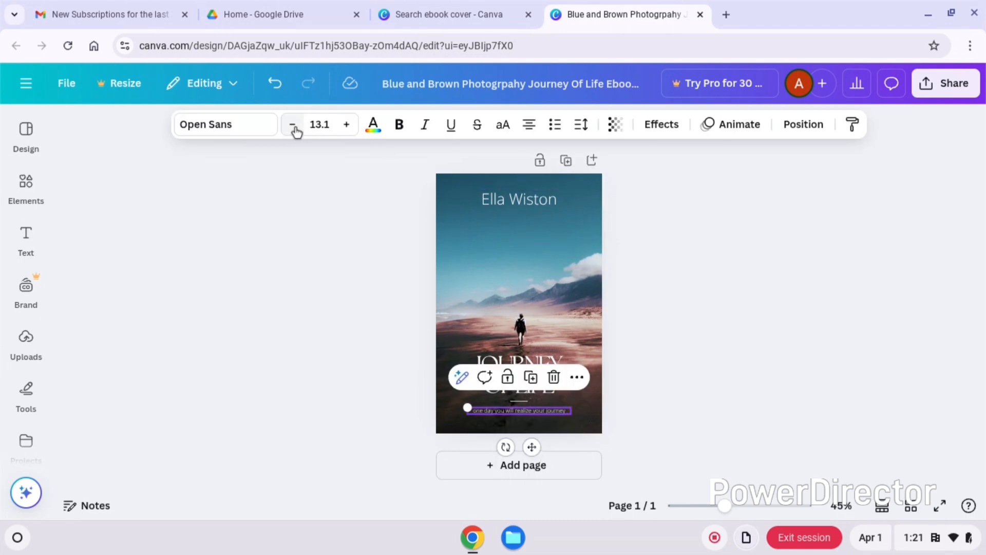
left_click(346, 130)
left_click(716, 291)
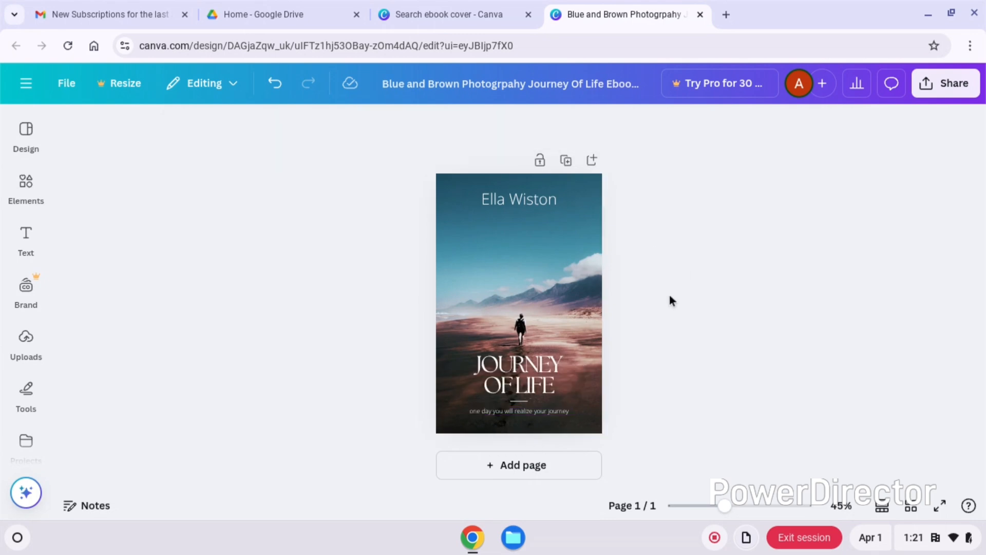
- Enlarge the "Journey of Life" title slightly and move it up, away from the divider line
left_click(526, 370)
left_click_drag(575, 352, 586, 346)
left_click(779, 344)
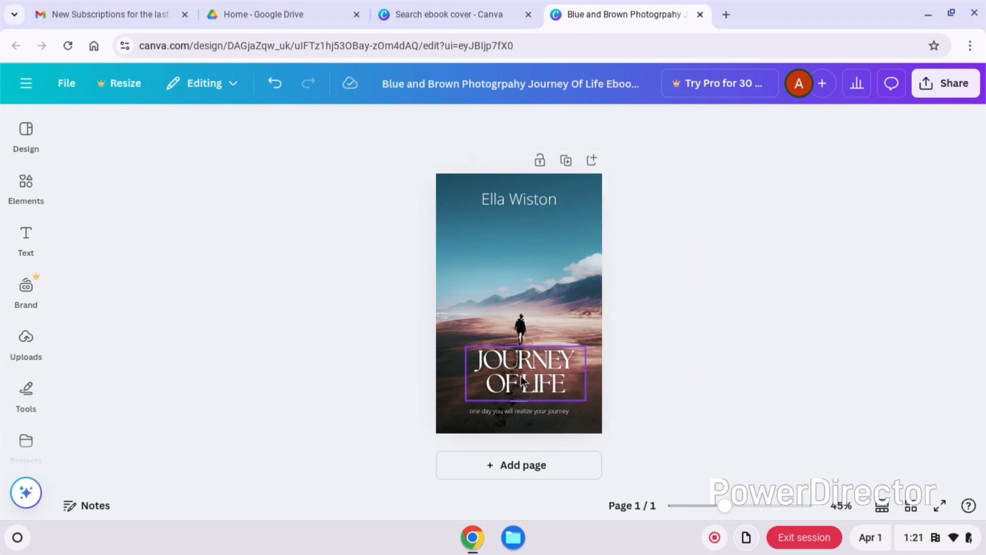
left_click_drag(522, 380, 522, 376)
left_click(735, 356)
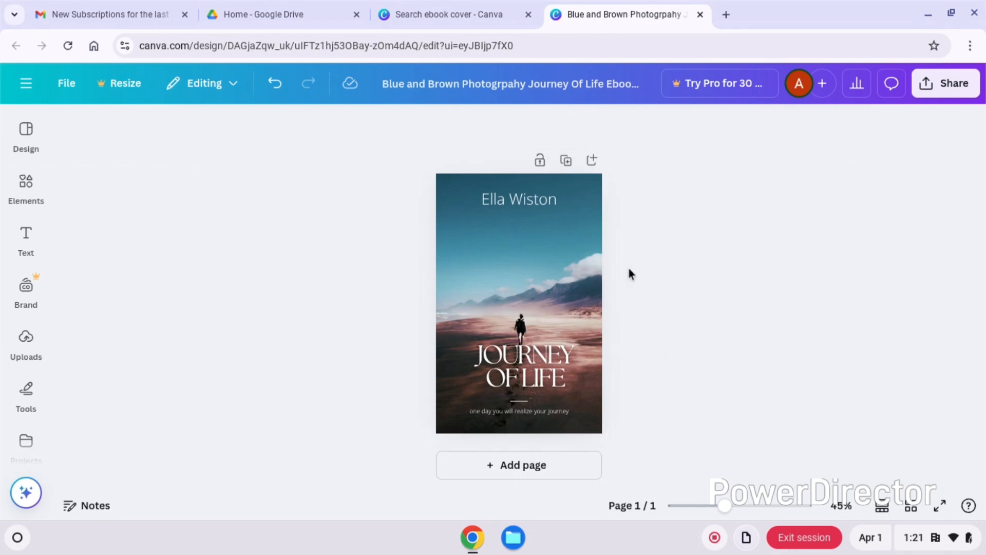
- Select the cover's background image and open the Photos app from the list of available apps
left_click(547, 258)
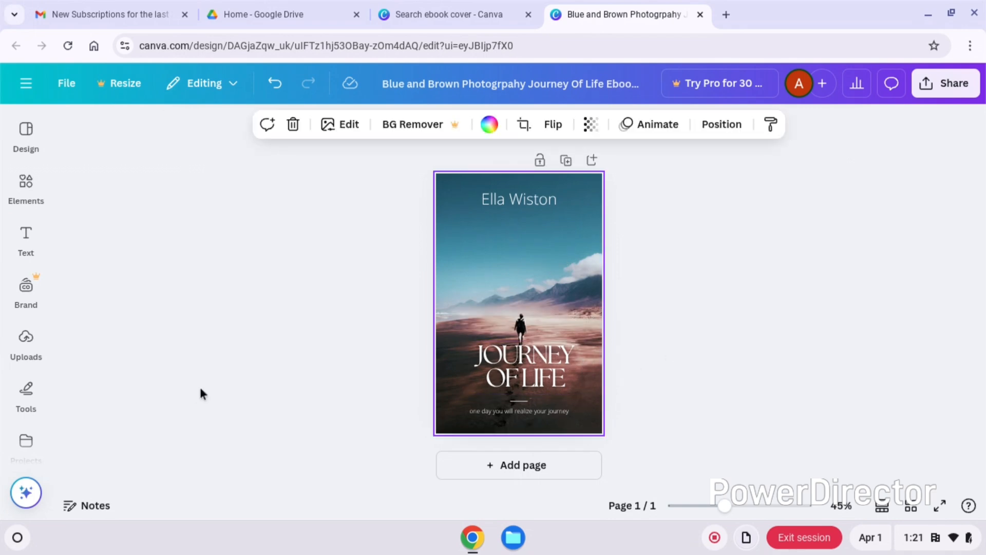
left_click(31, 443)
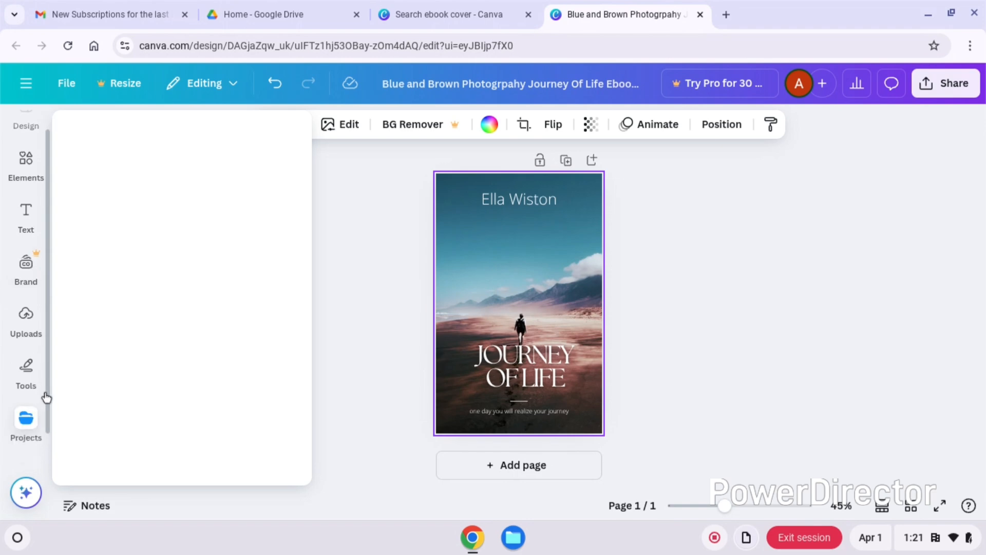
left_click_drag(47, 391, 47, 432)
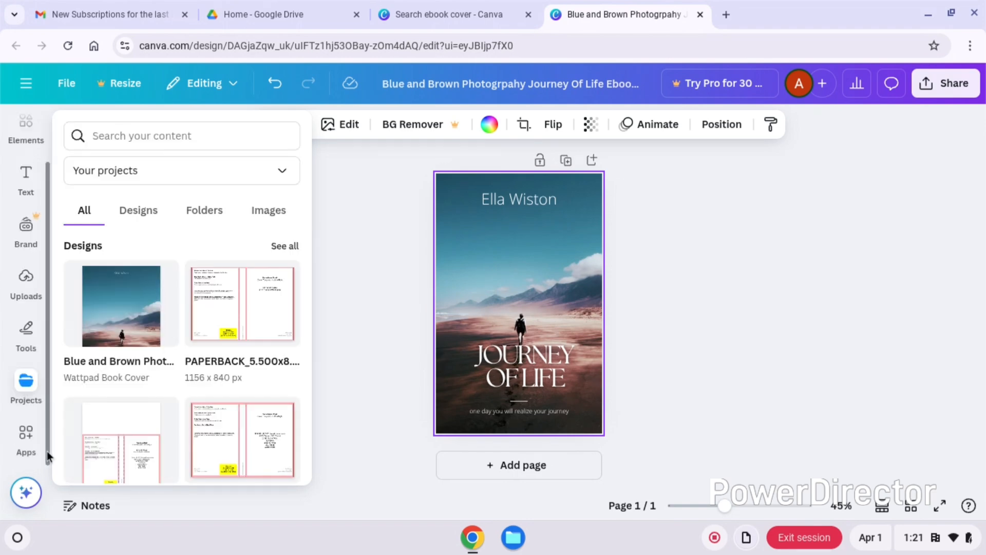
left_click_drag(47, 442, 44, 365)
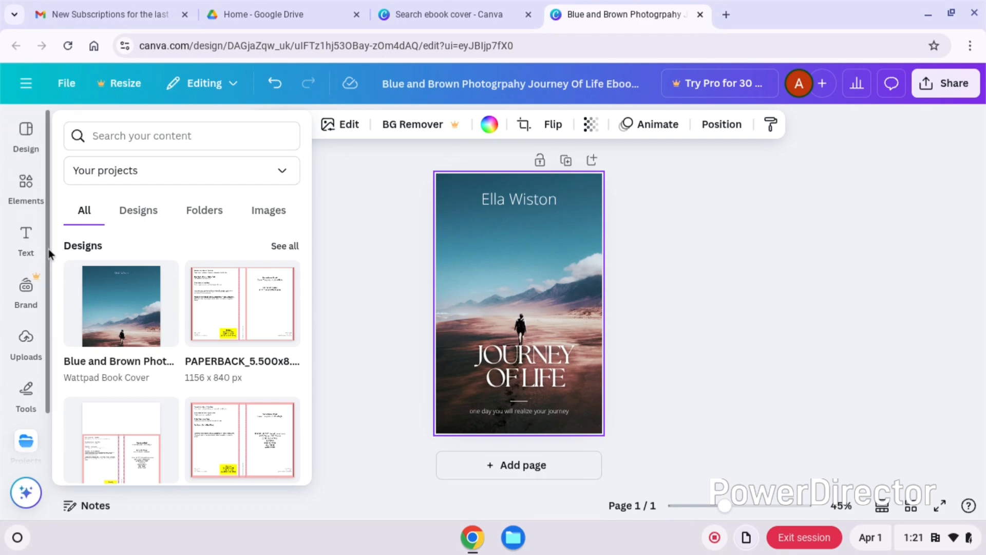
left_click_drag(48, 251, 60, 418)
left_click(31, 437)
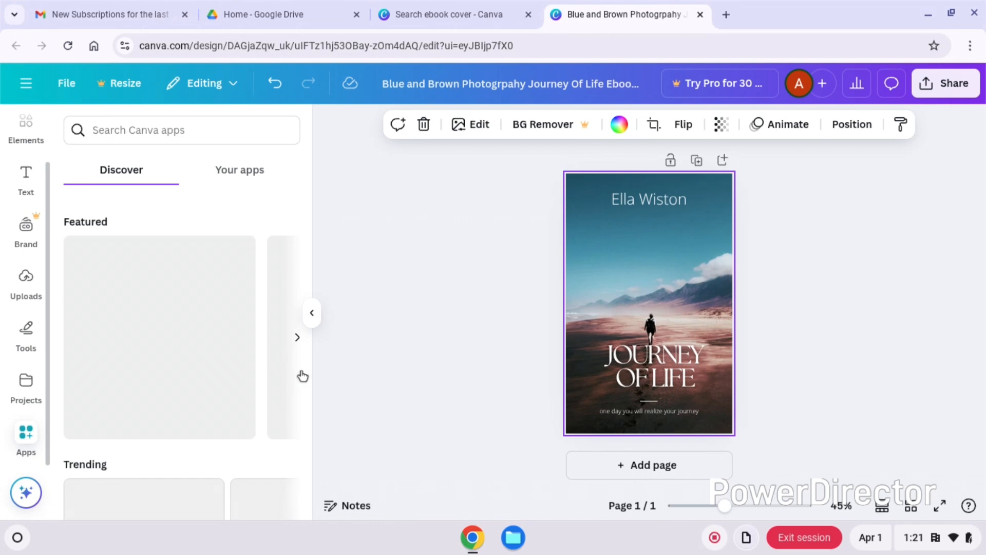
mouse_move(310, 204)
left_mouse_down()
mouse_move(312, 281)
mouse_move(310, 208)
left_mouse_up()
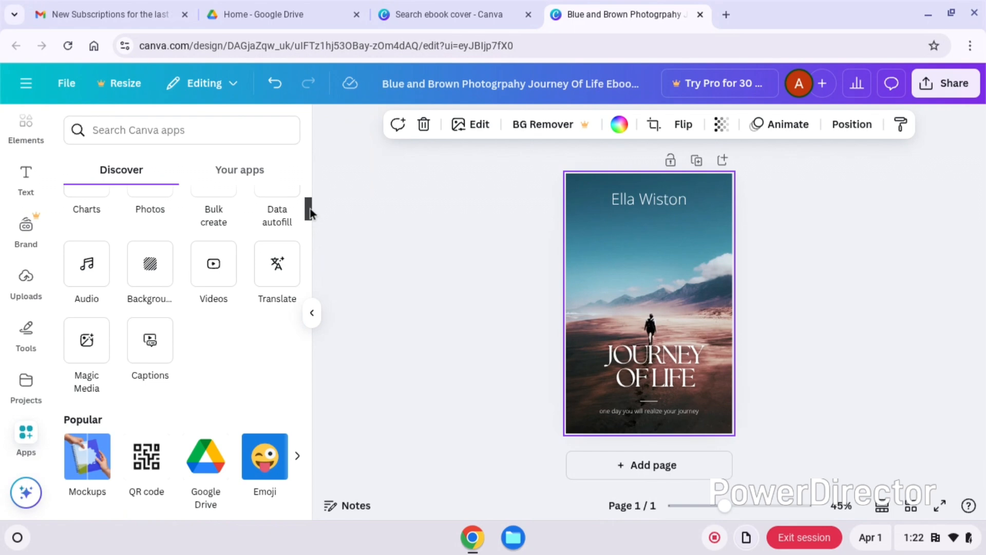
left_click_drag(310, 208, 310, 206)
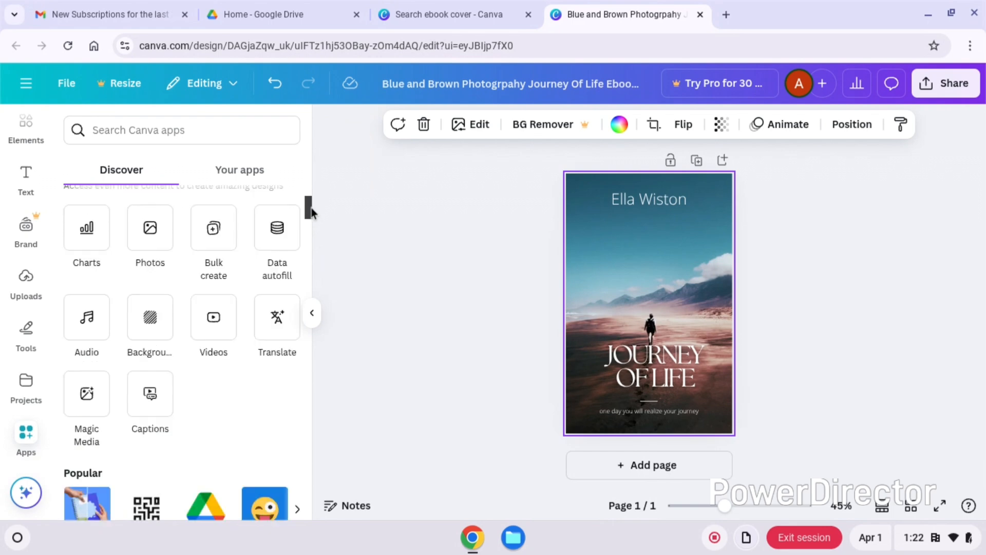
left_click(151, 237)
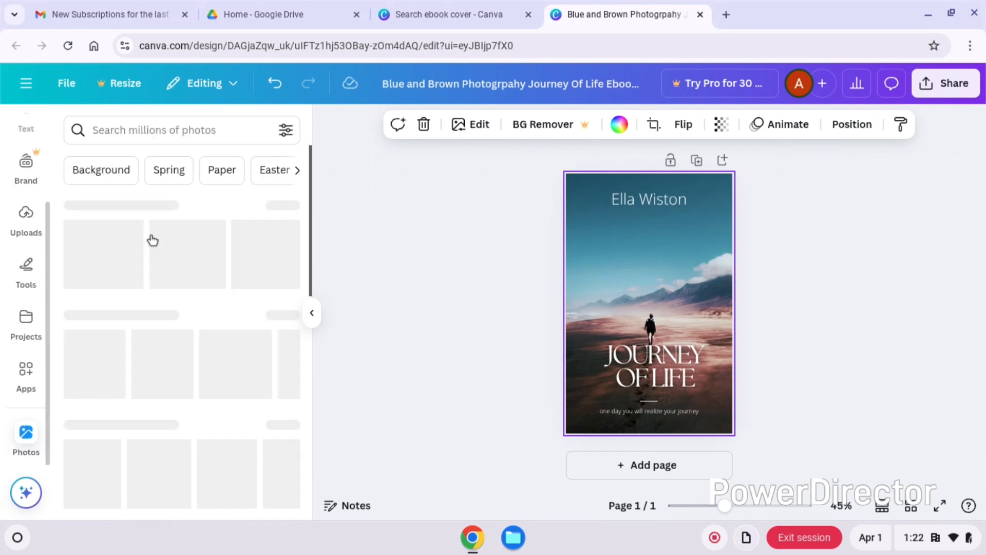
- Search the photos for "beautiful couple" and add the sunset selfie of the couple to the cover
left_click(181, 134)
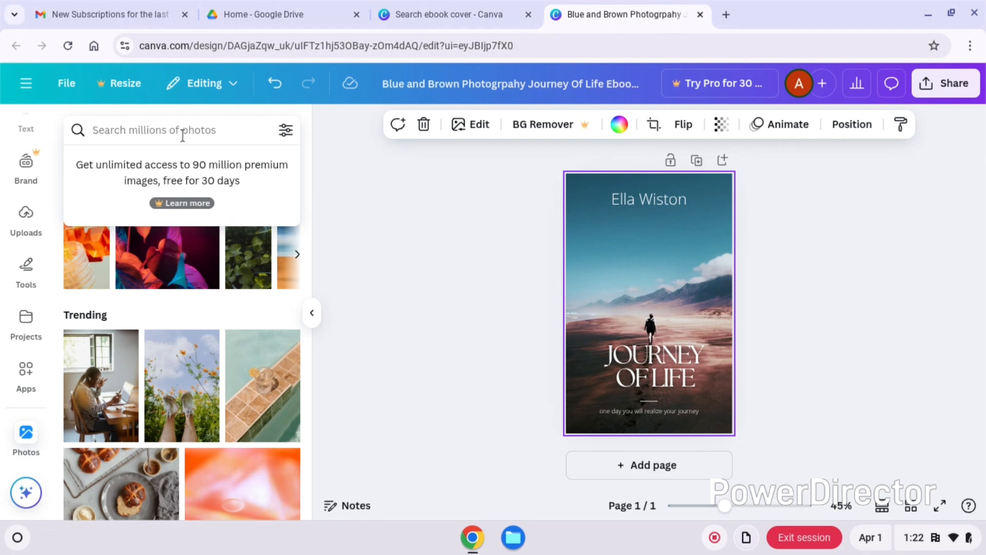
type("beauti")
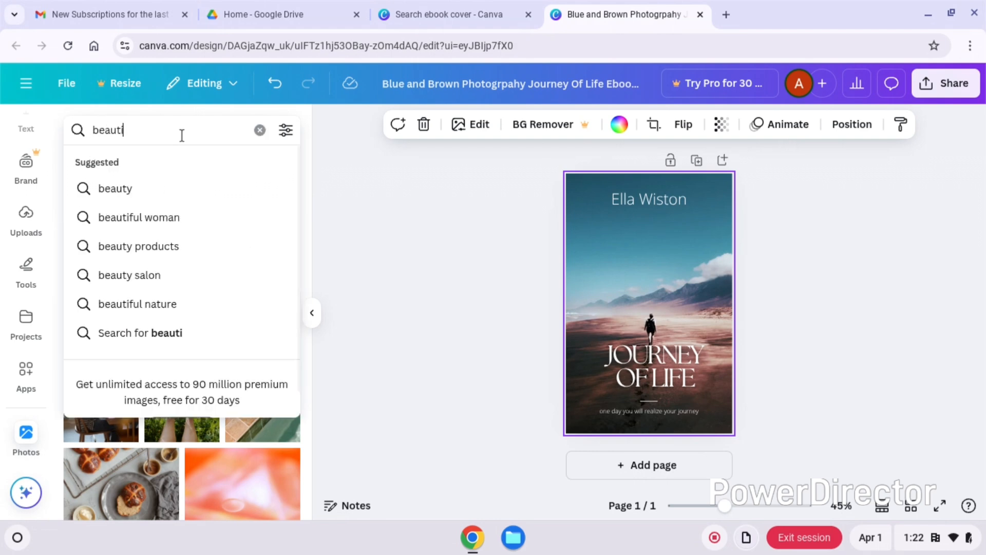
type("ful couple")
key("Return")
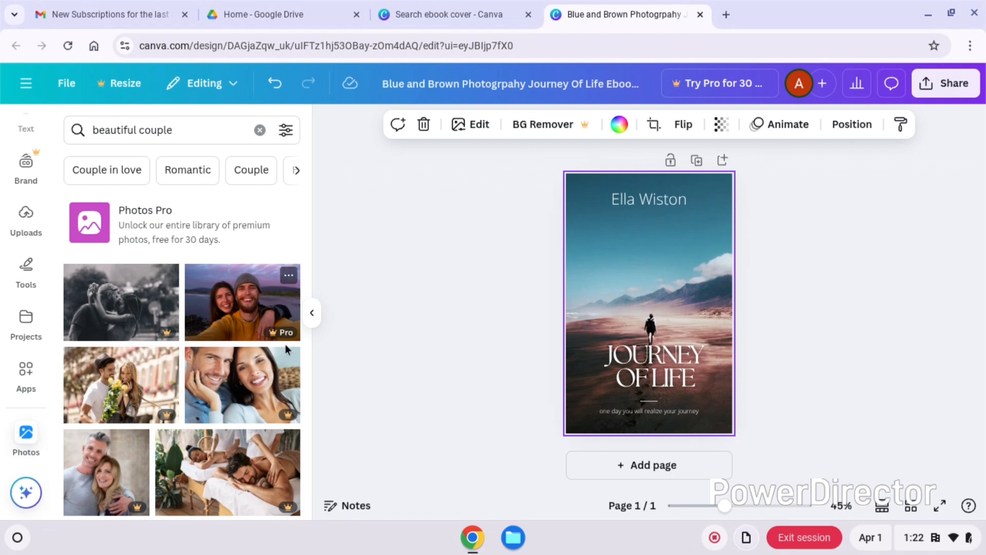
mouse_move(285, 417)
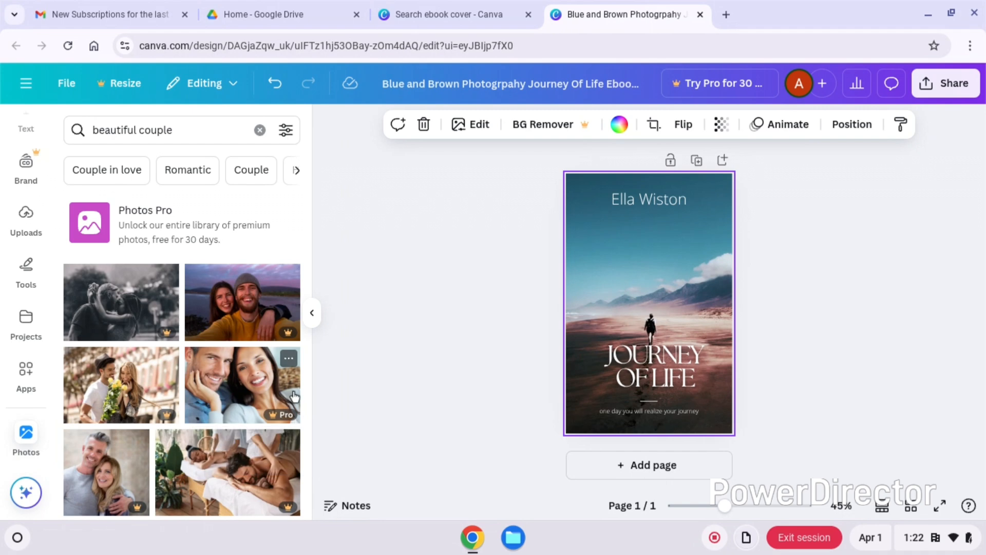
left_click(255, 337)
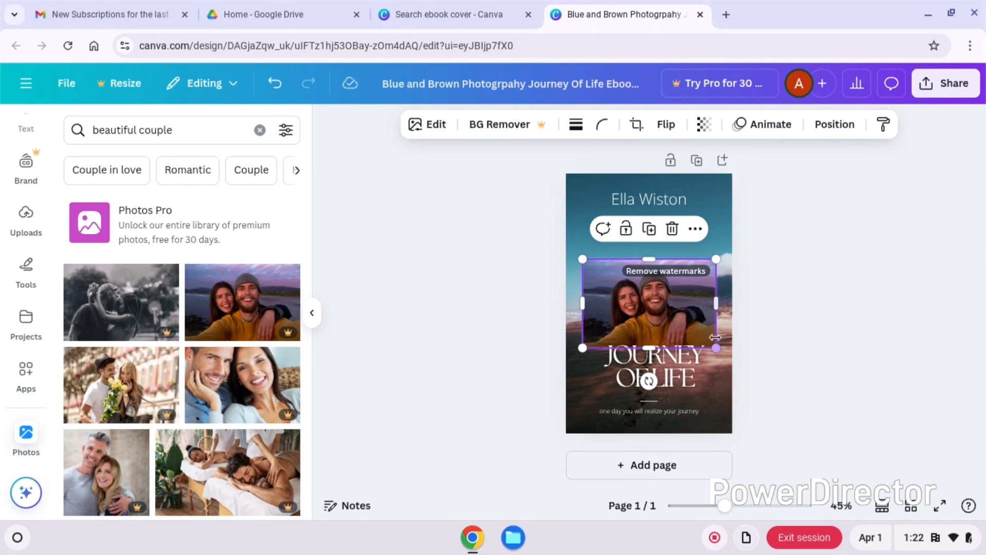
- Replace the cover's background with the added sunset selfie of the couple
left_click(695, 230)
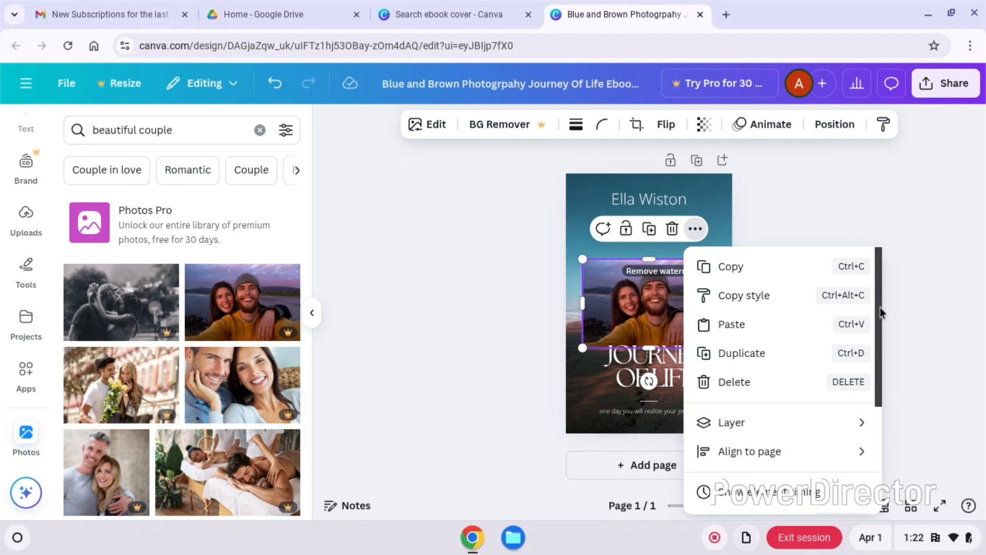
left_click_drag(880, 312, 866, 445)
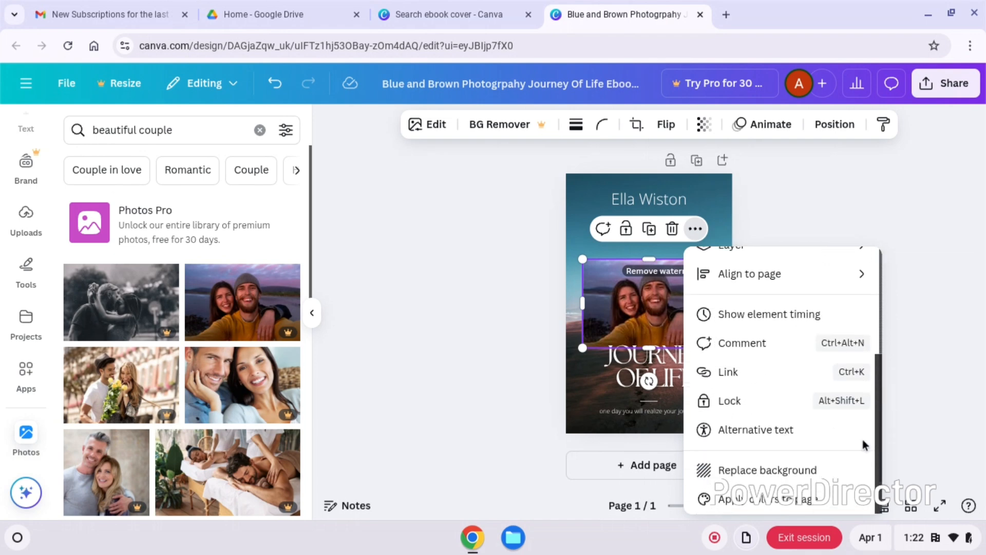
left_click(792, 476)
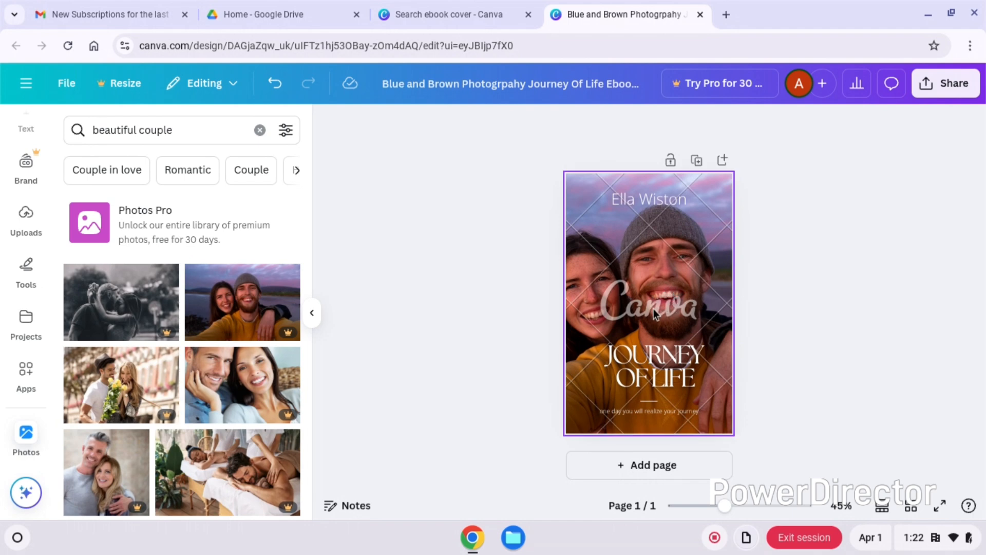
- Shift the author name slightly to the right and the "Journey of Life" title slightly to the left
left_click_drag(643, 203, 648, 207)
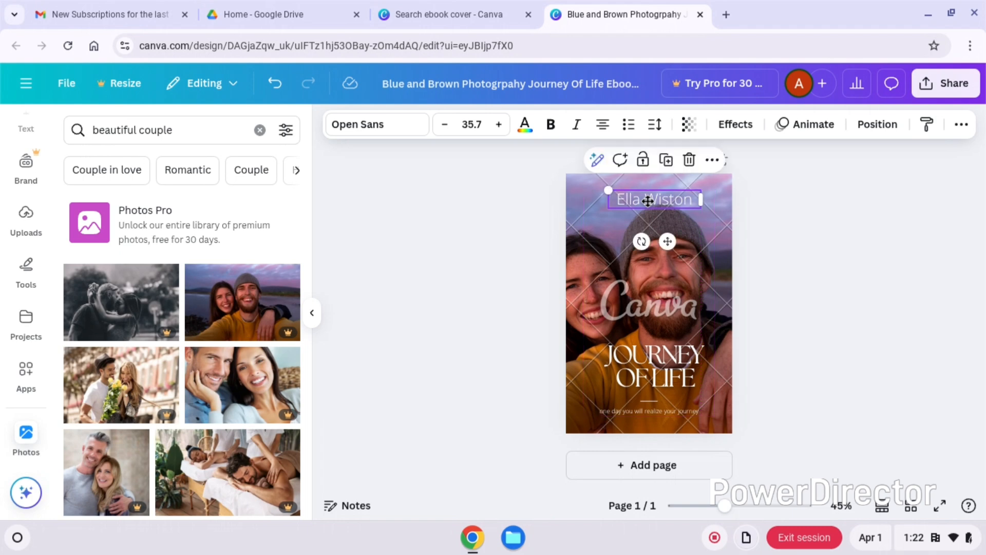
left_click(849, 339)
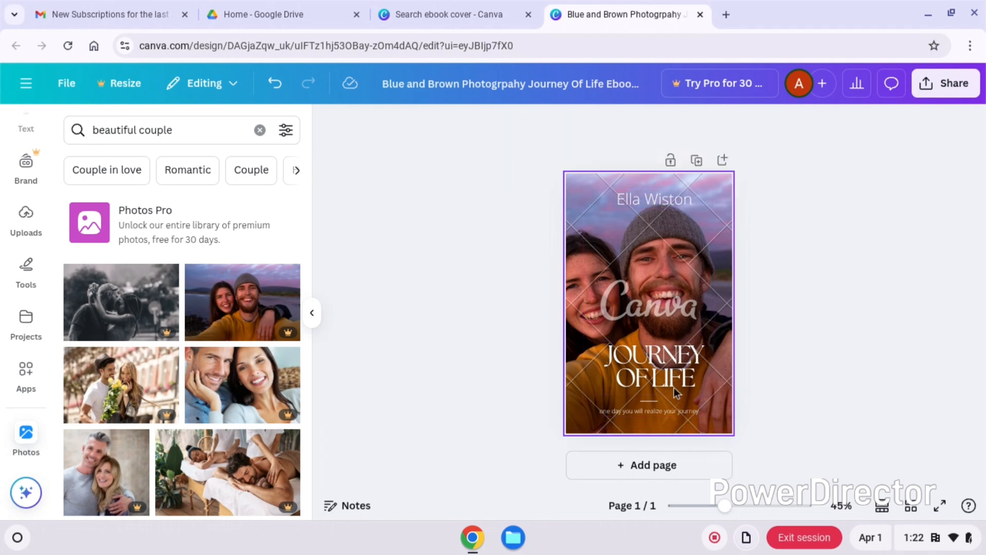
left_click_drag(659, 360, 654, 361)
- Recolour the whole "Journey of Life" title with the new custom grey #9B8F8F
double_click(674, 357)
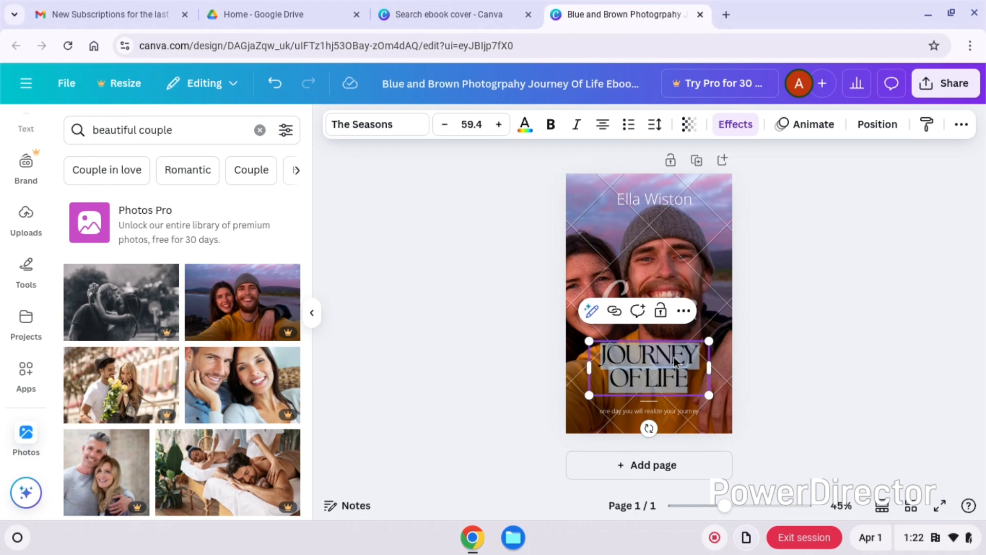
left_click(674, 357)
triple_click(674, 357)
left_click(674, 357)
triple_click(674, 356)
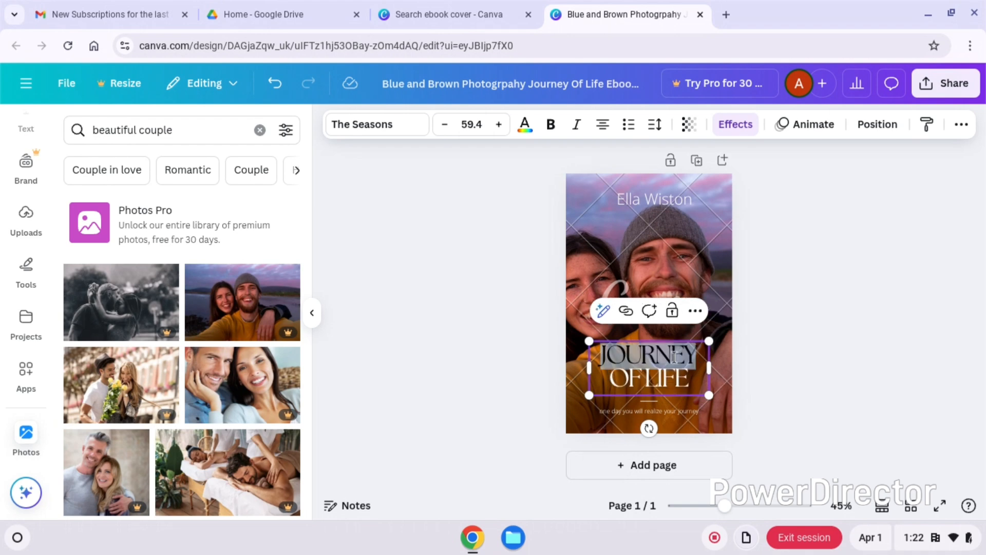
triple_click(674, 357)
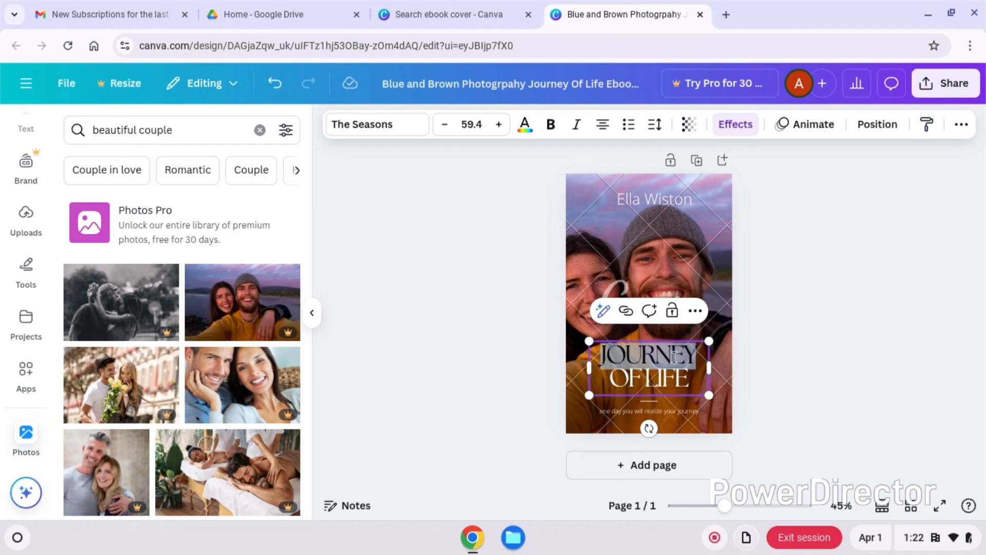
left_click(525, 128)
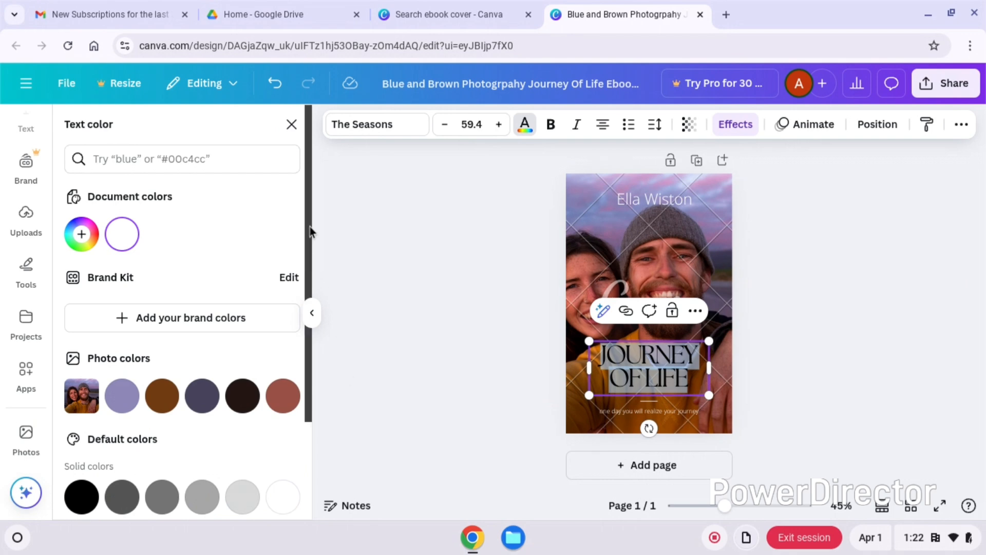
mouse_move(309, 249)
left_mouse_down()
mouse_move(319, 352)
mouse_move(311, 242)
left_mouse_up()
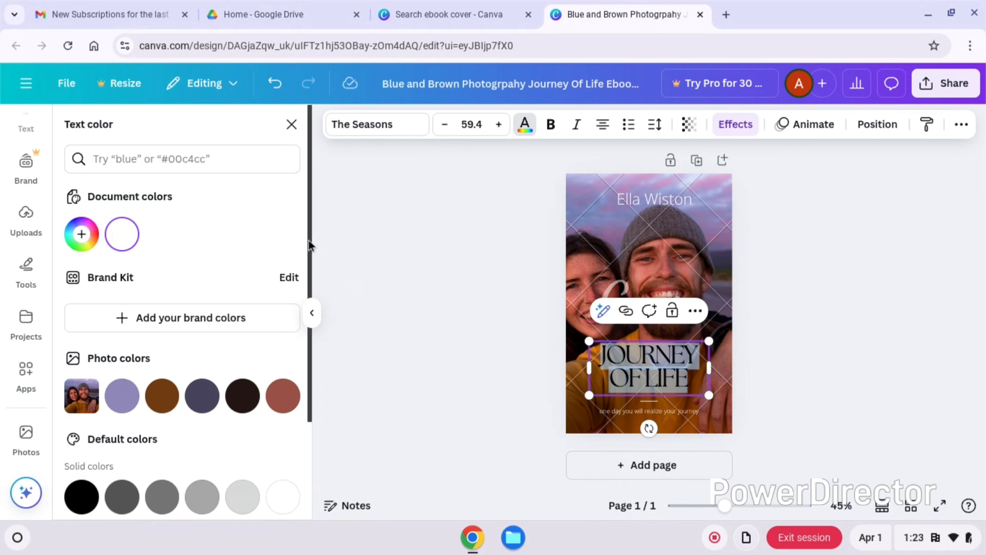
left_click(82, 235)
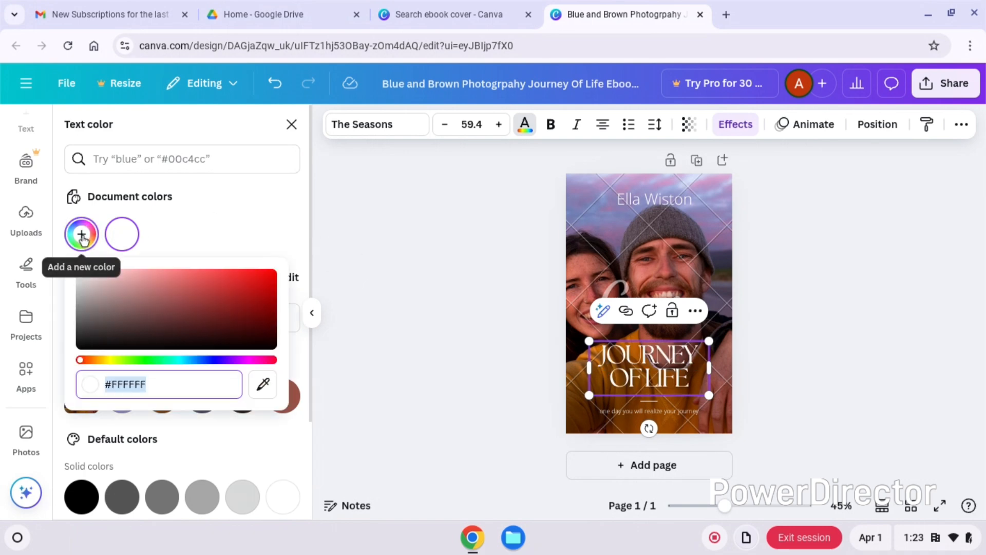
left_click_drag(208, 320, 91, 300)
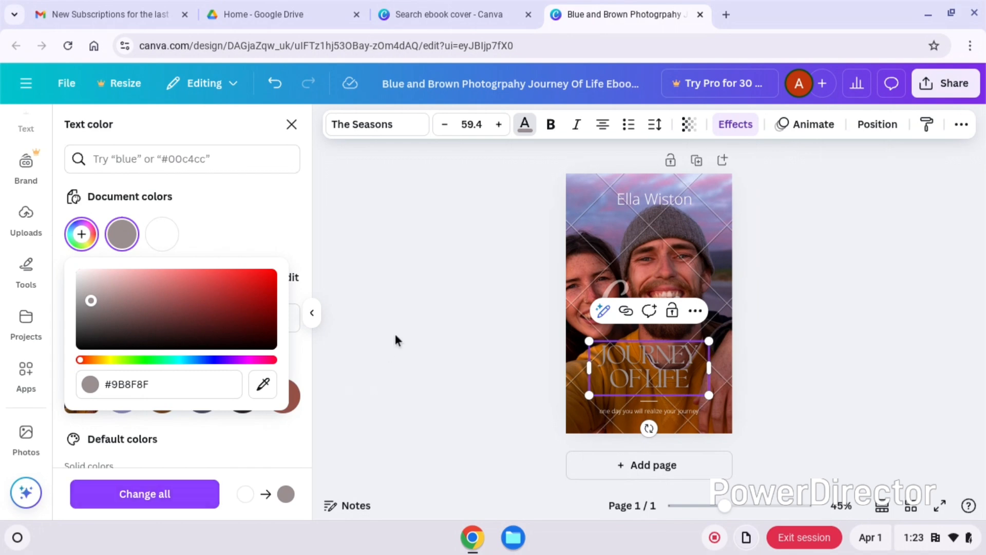
left_click(407, 328)
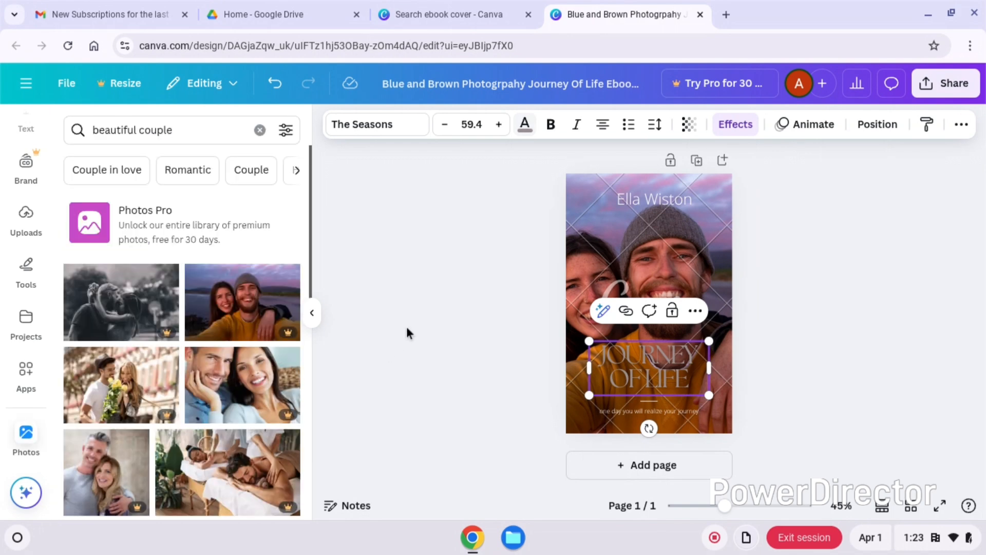
left_click(664, 363)
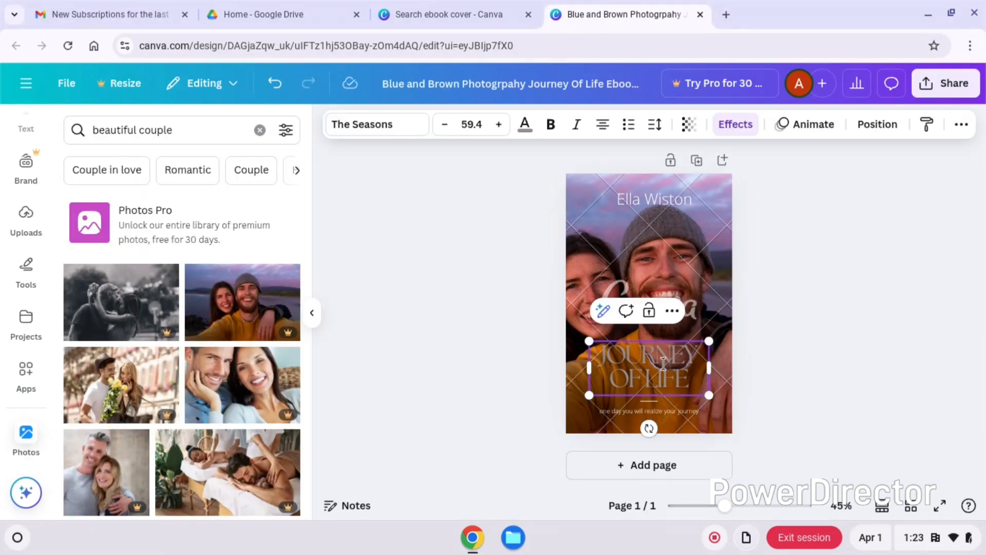
left_click(664, 364)
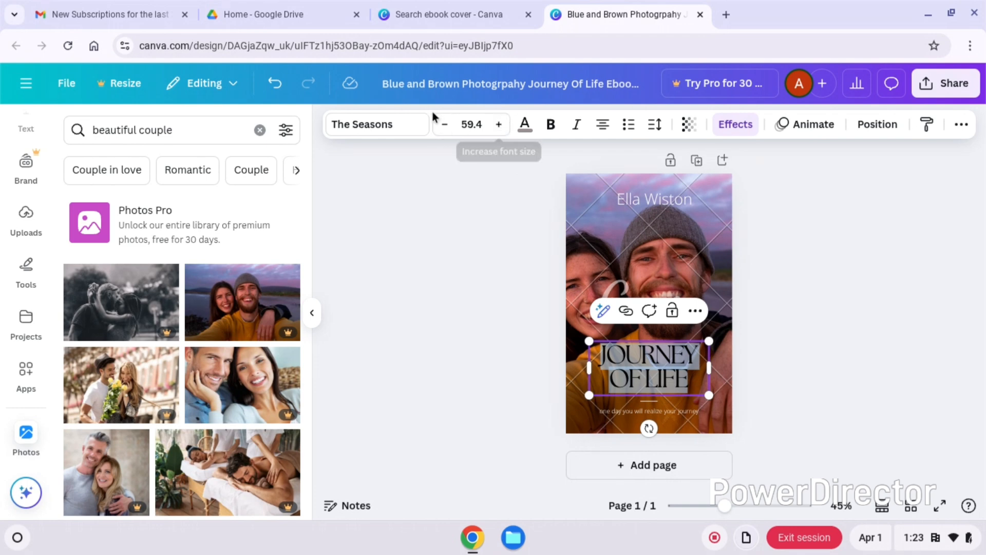
left_click(414, 126)
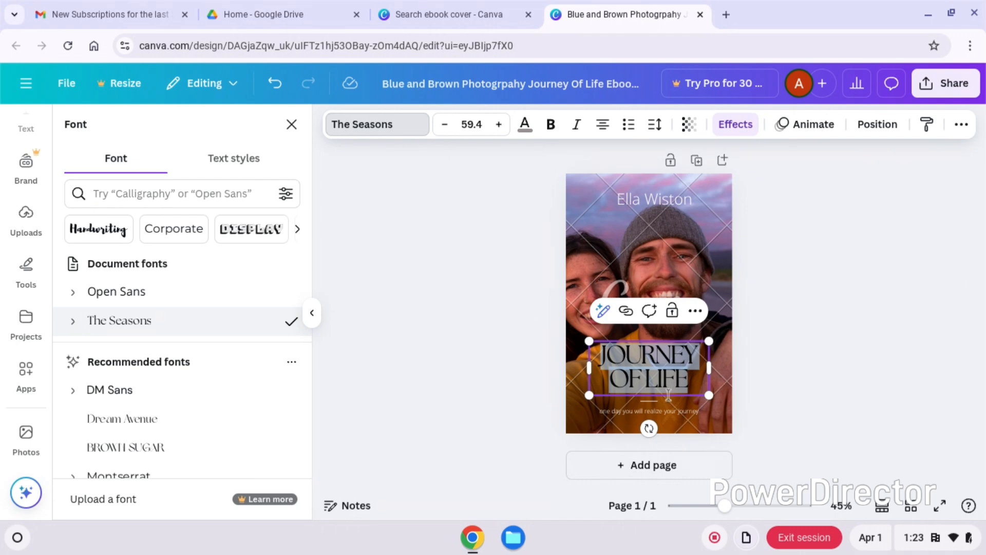
- Make the tagline below the title and the author name at the top of the cover bold
left_click(670, 409)
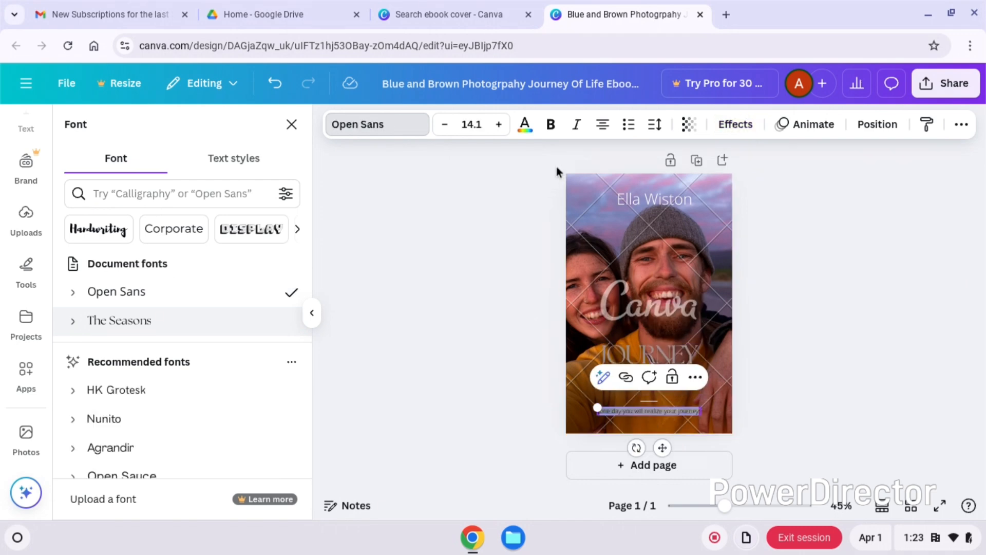
left_click(552, 131)
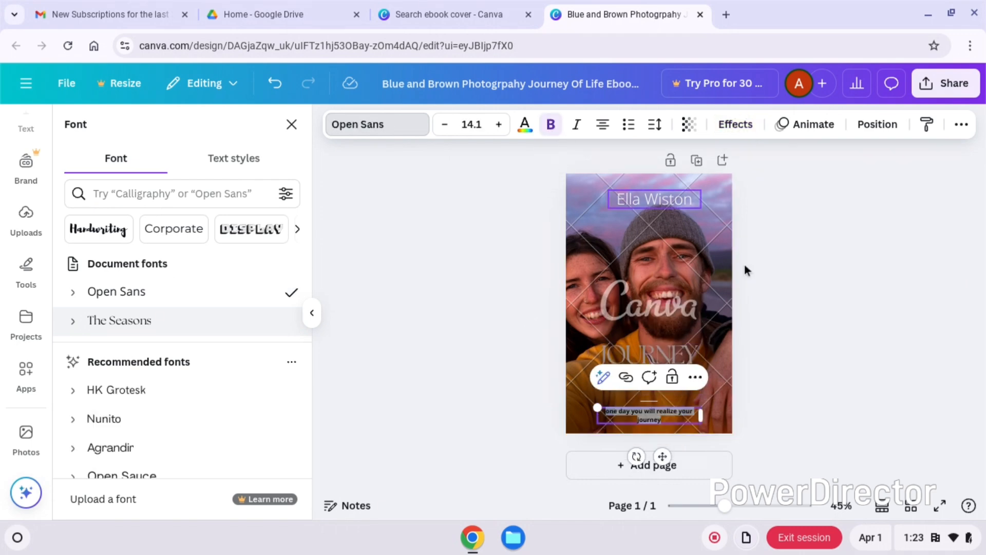
left_click(773, 300)
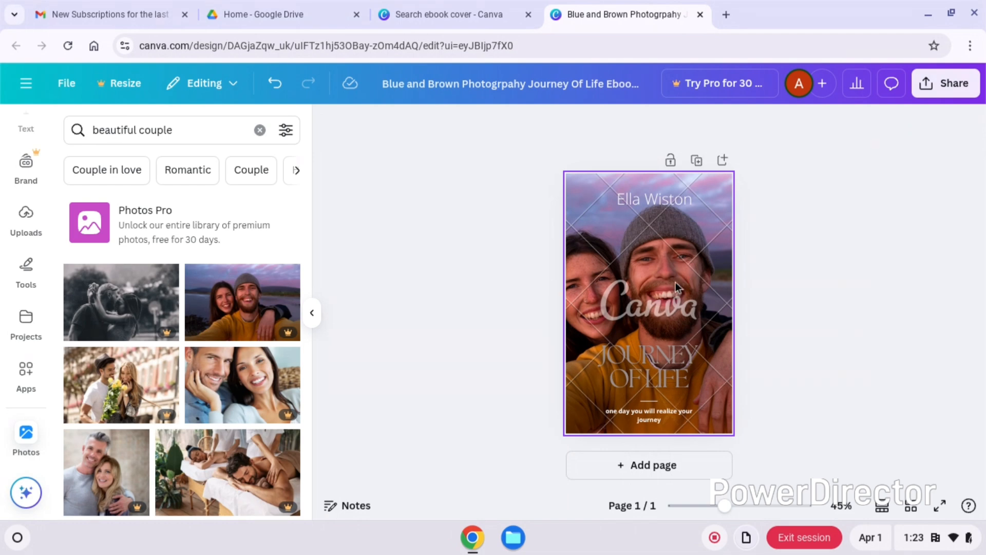
double_click(654, 197)
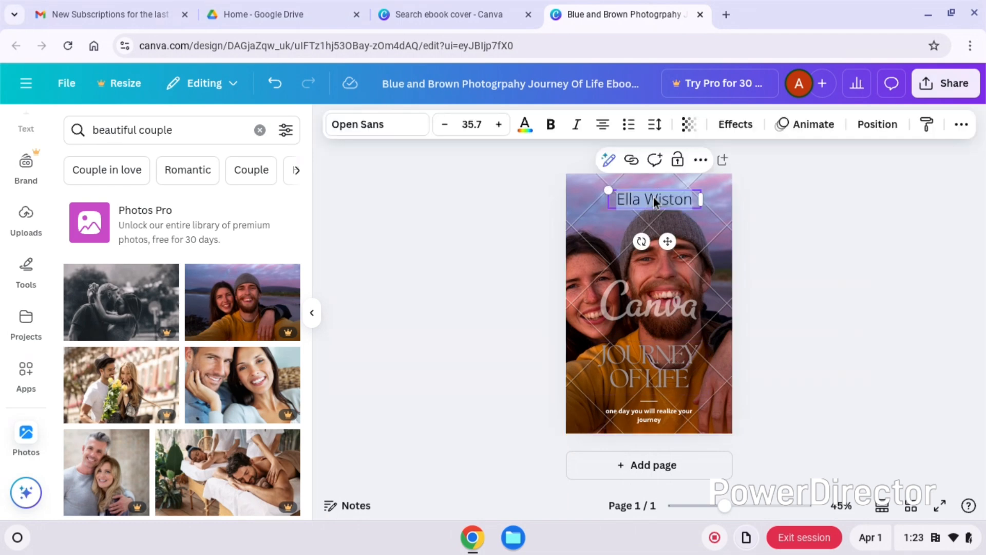
left_click(552, 126)
left_click(840, 279)
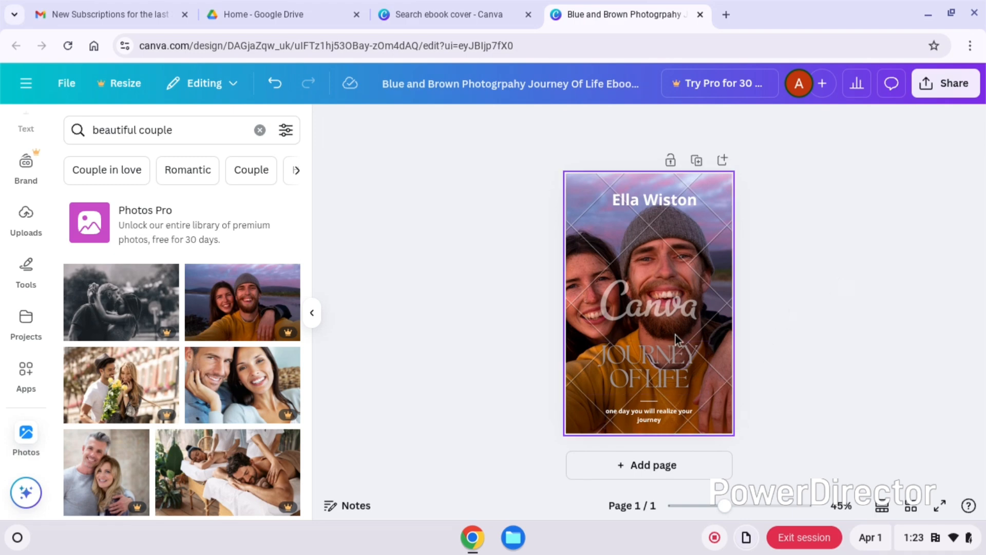
- Go to the Canva home page and reopen the Blue and Brown ebook cover from the recent designs
left_click(22, 86)
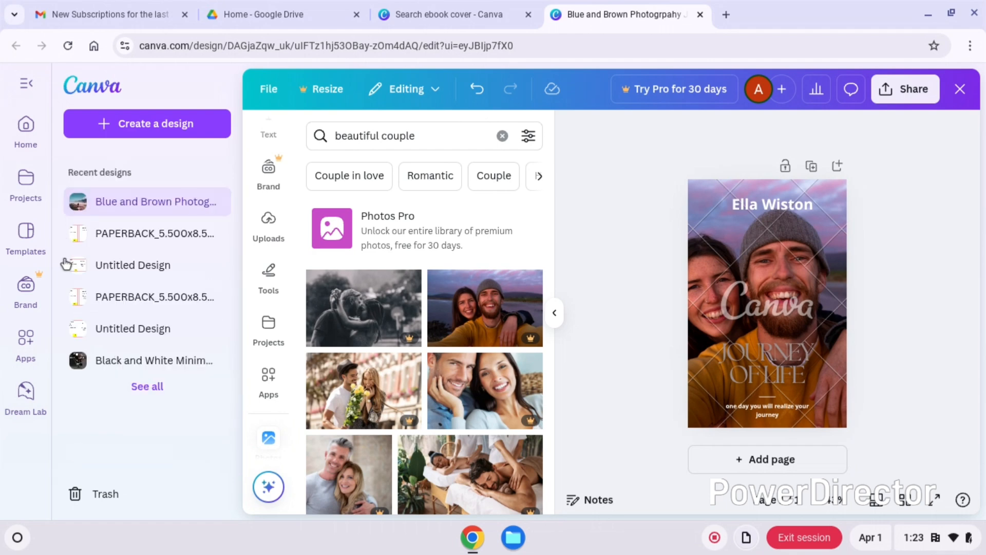
left_click(27, 136)
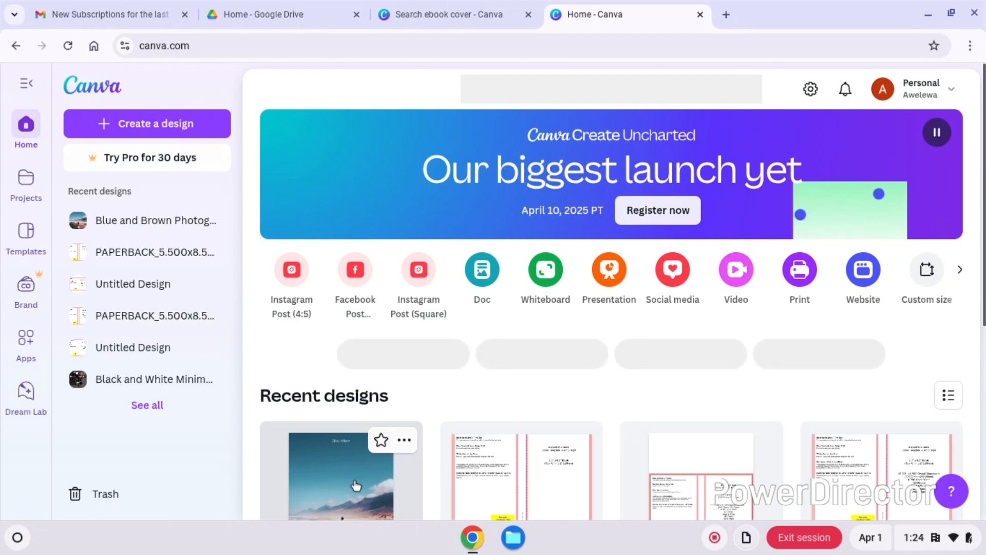
scroll(356, 485, "down", 2)
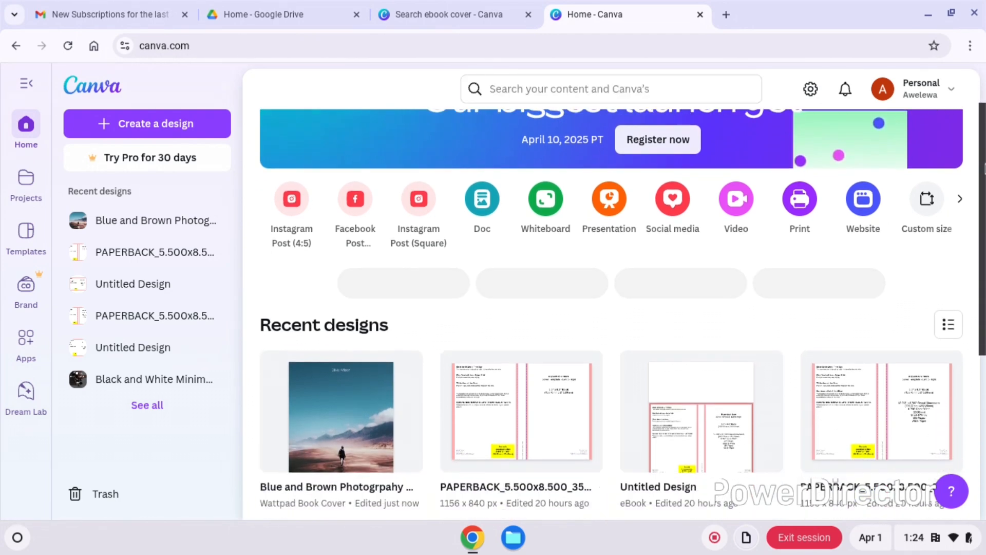
scroll(393, 355, "down", 1)
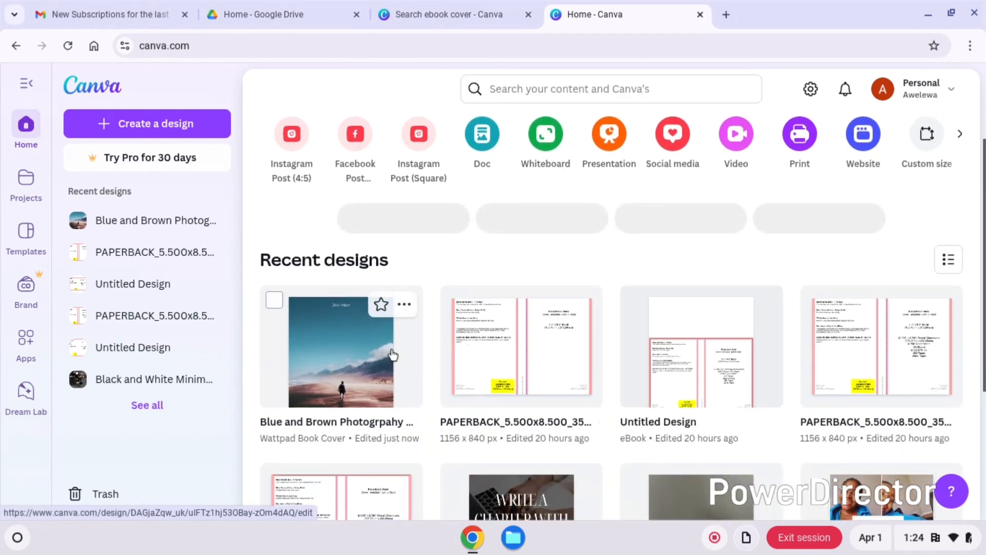
left_click(393, 354)
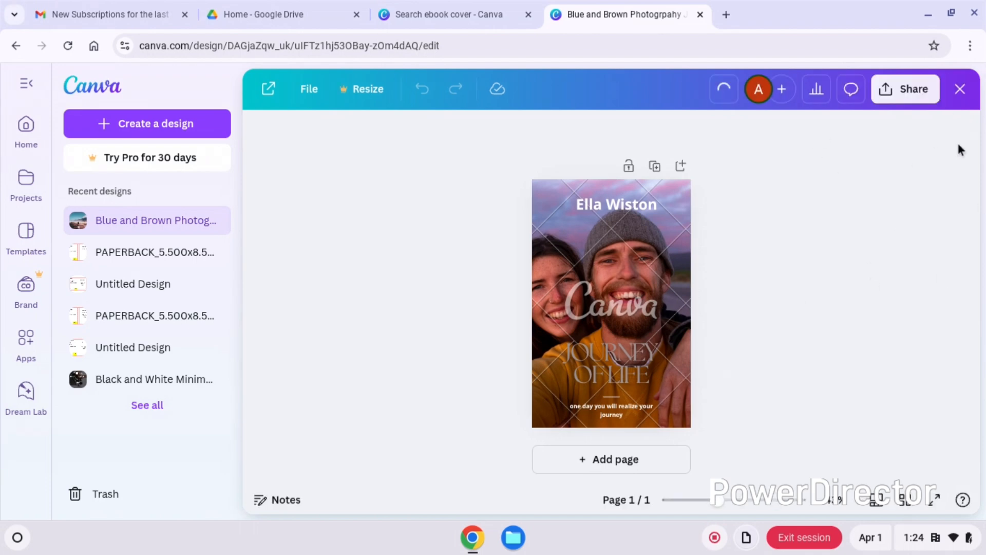
- Download the cover as a JPG, choosing the free watermarked draft
left_click(927, 102)
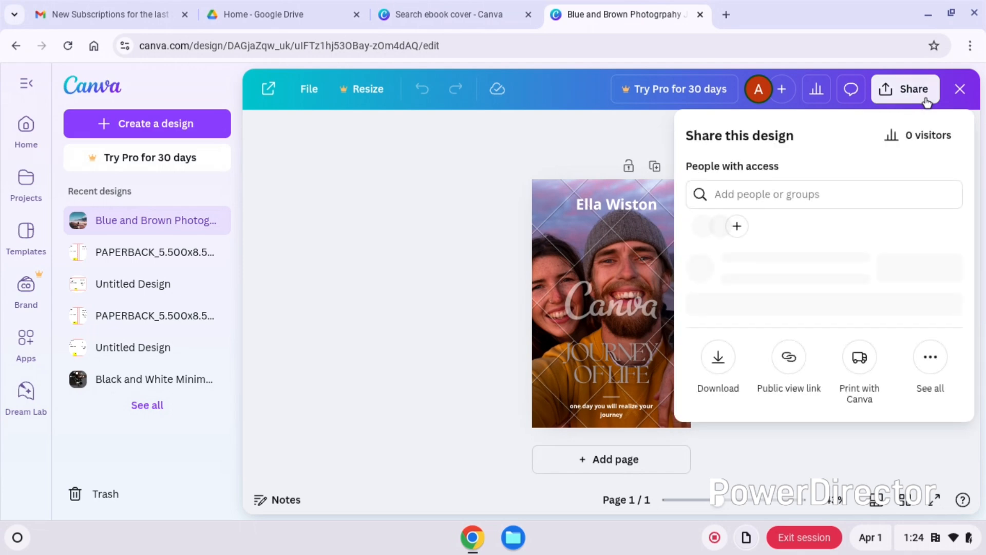
left_click(719, 387)
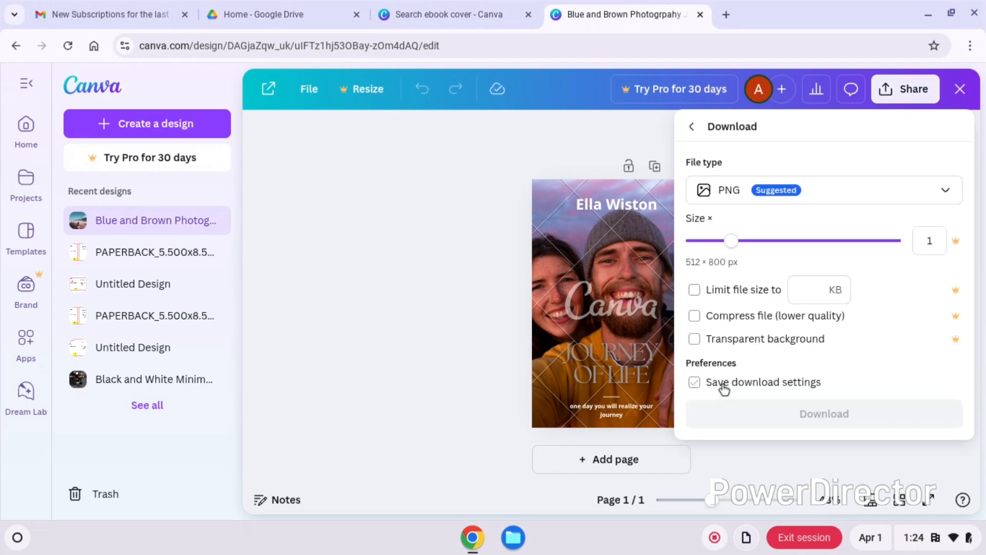
left_click(839, 196)
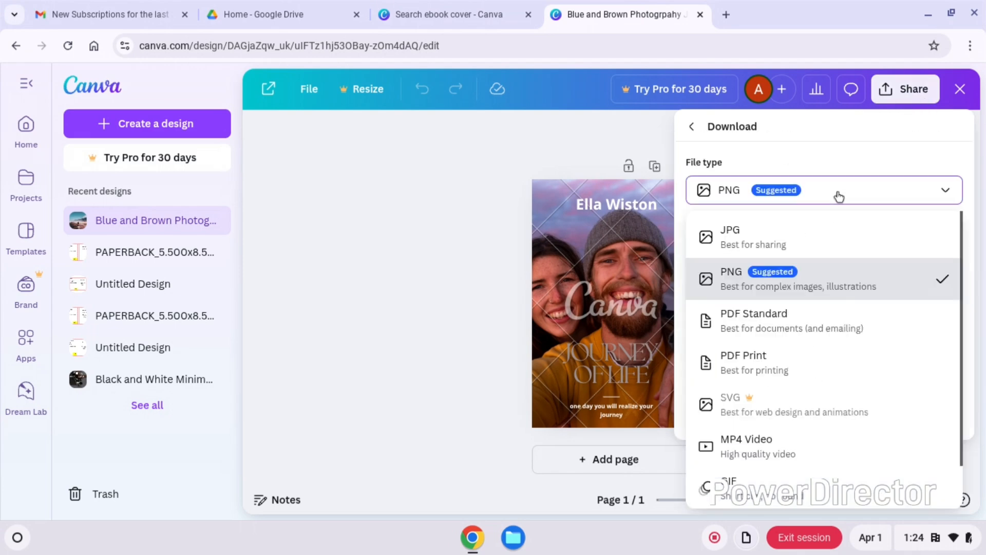
left_click(769, 243)
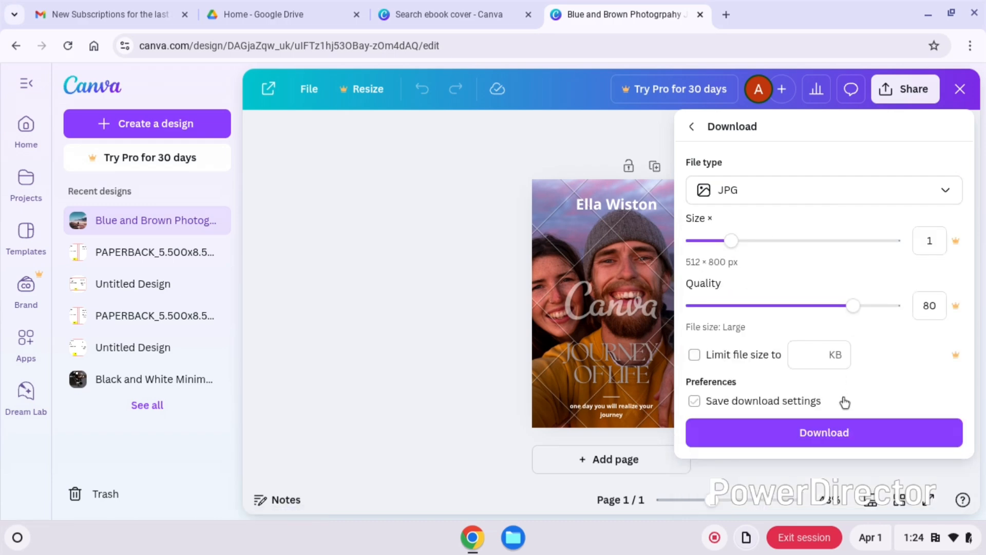
left_click(823, 433)
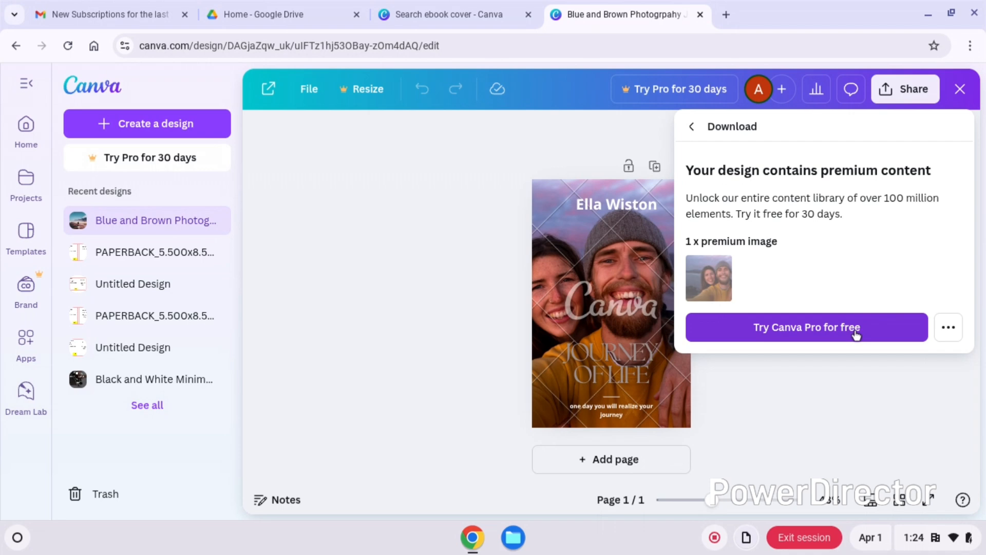
left_click(950, 332)
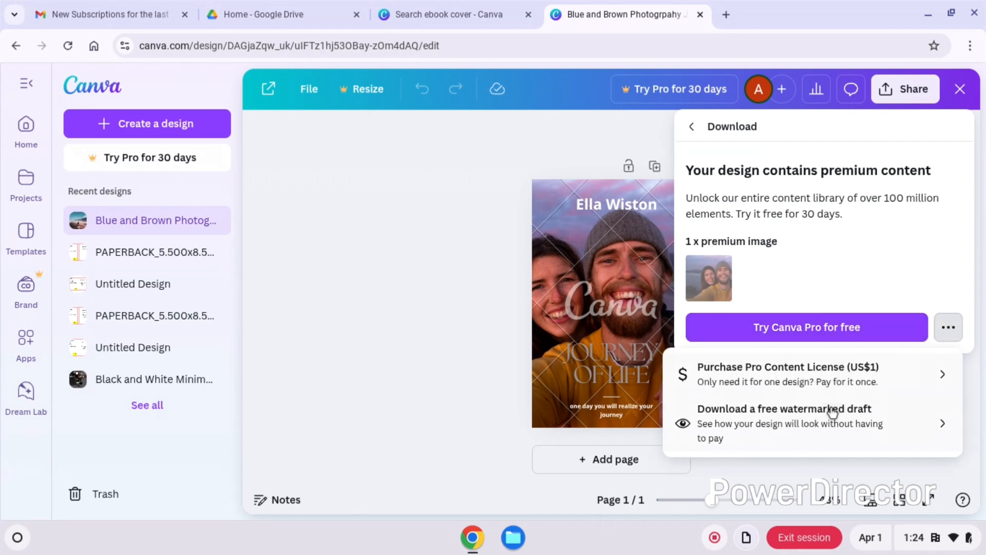
left_click(796, 421)
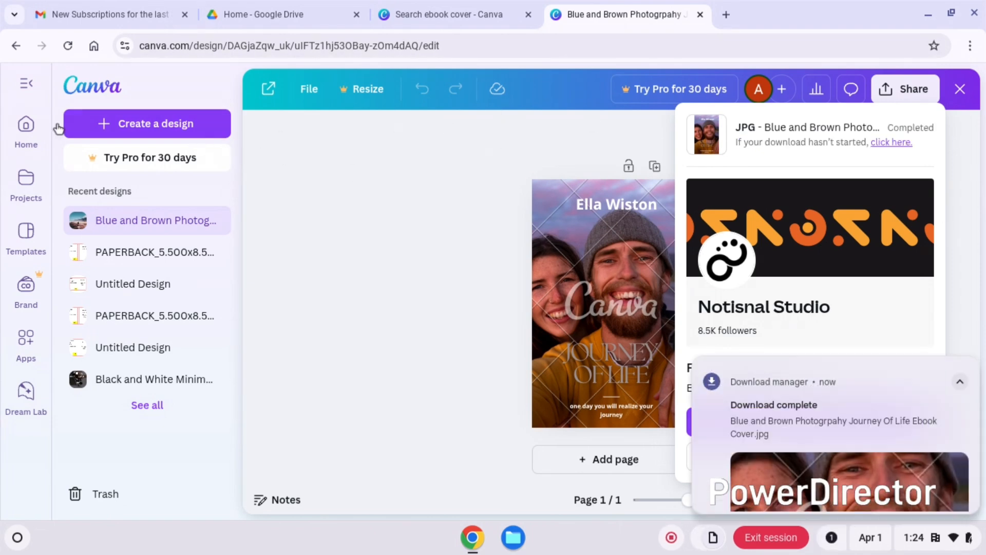
- Go to the Canva home page and search it for "book cover"
left_click(28, 132)
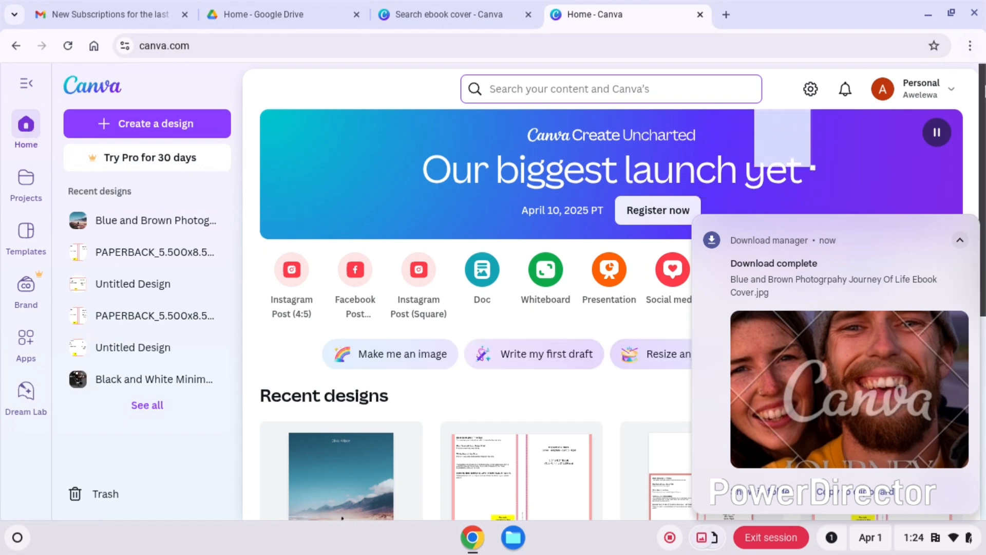
left_click(615, 89)
type("b")
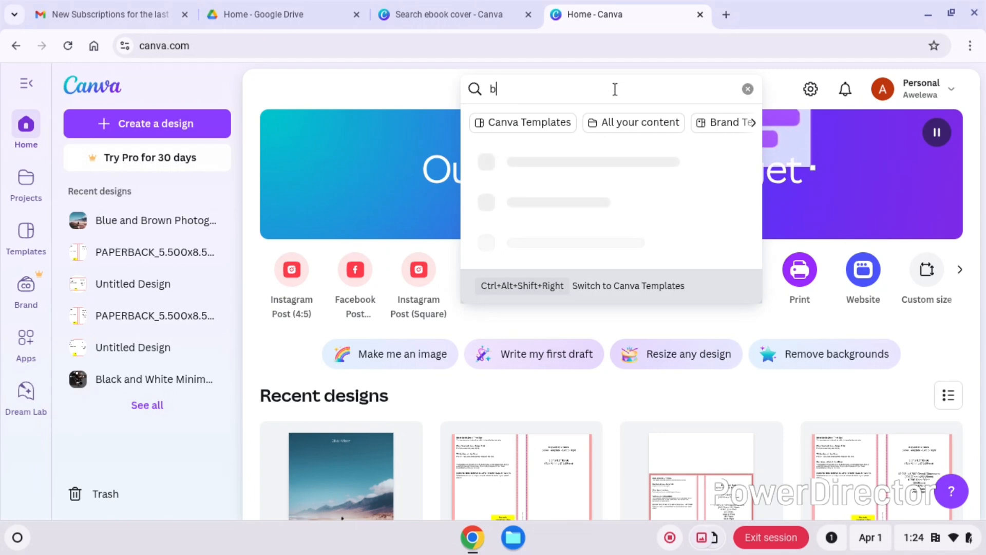
type("ook cover")
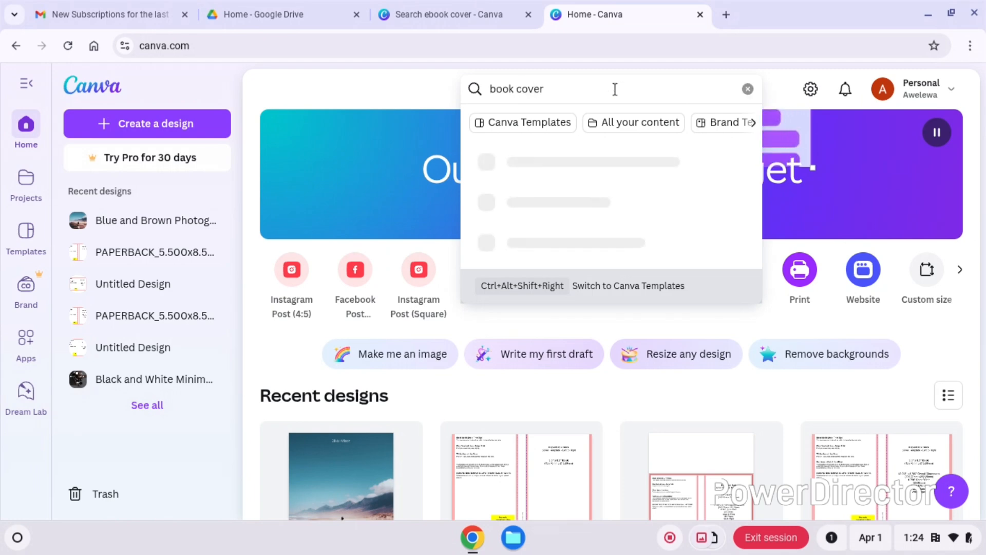
key("Return")
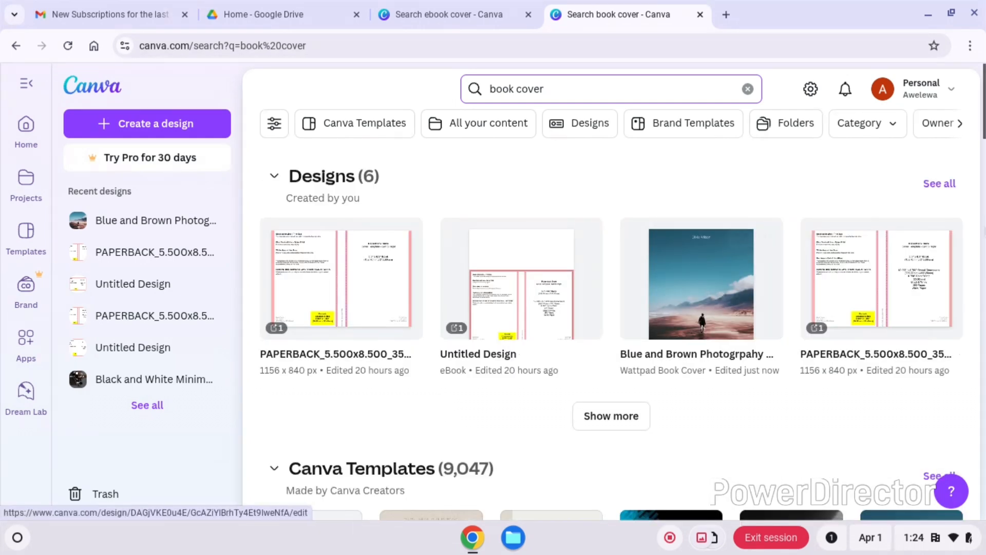
- Open the Dark Urban eBook template "The Heist" from the Canva Templates results for customizing
scroll(612, 298, "down", 5)
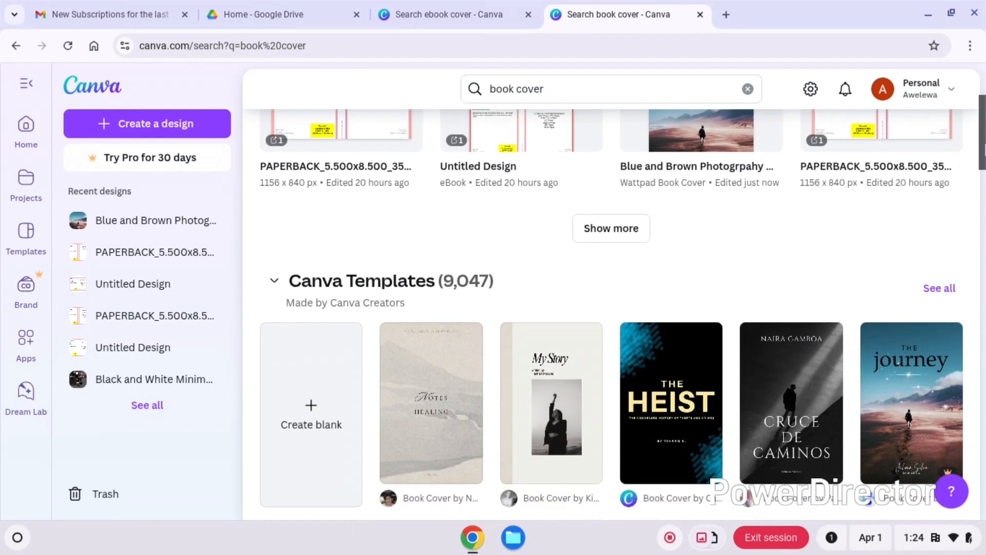
scroll(612, 315, "down", 1)
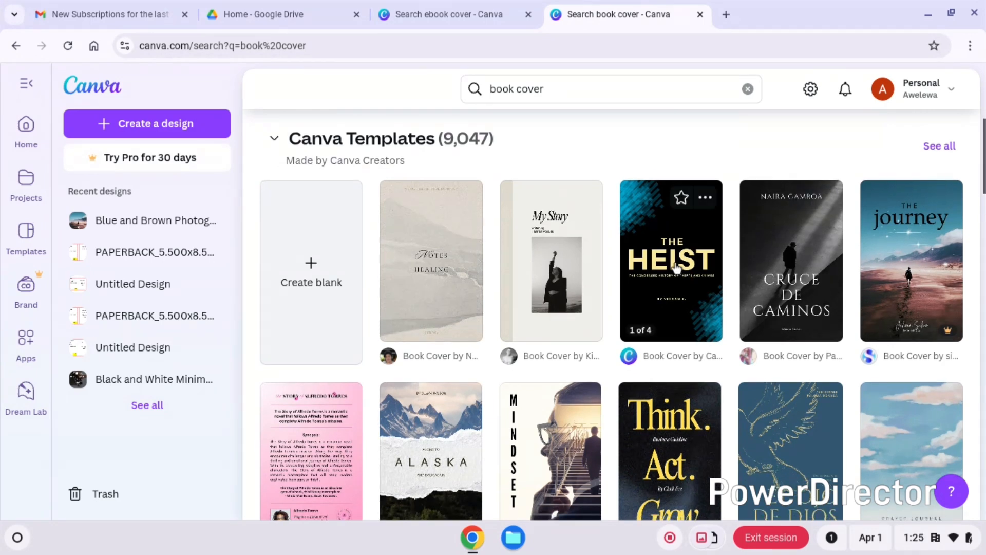
left_click(709, 290)
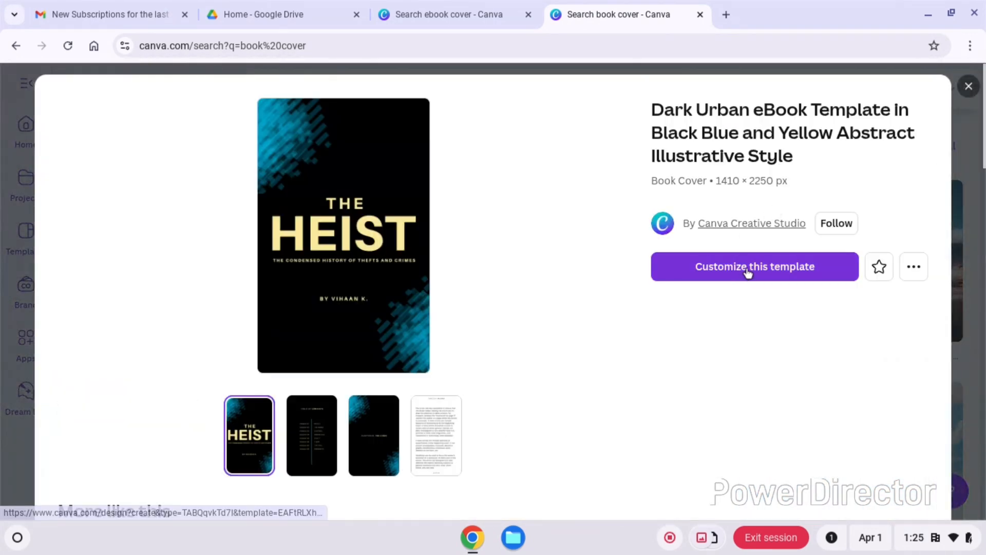
left_click(745, 268)
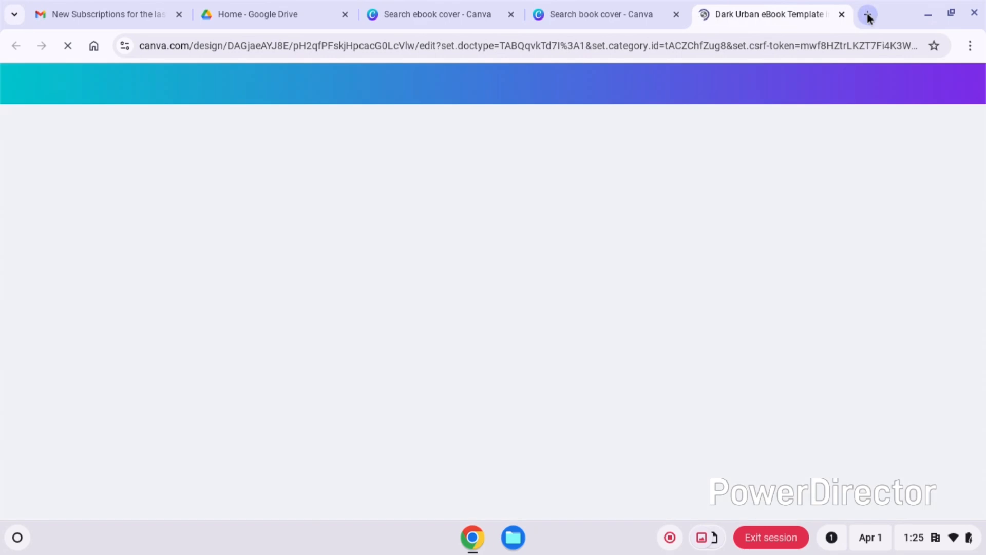
- Search Google for "kdp cover template" in a new browser tab and open the KDP Cover Calculator
left_click(868, 14)
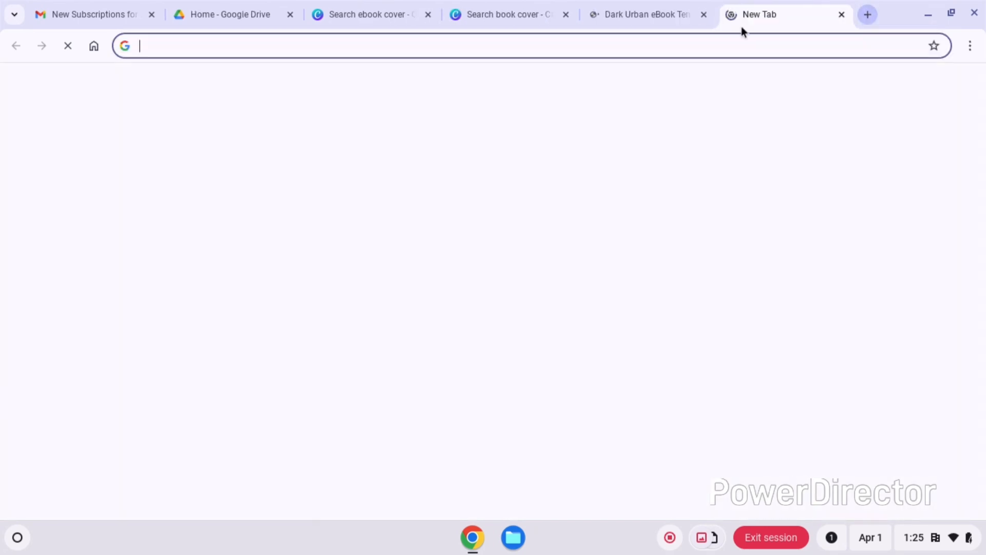
left_click(618, 52)
type("kdp cover")
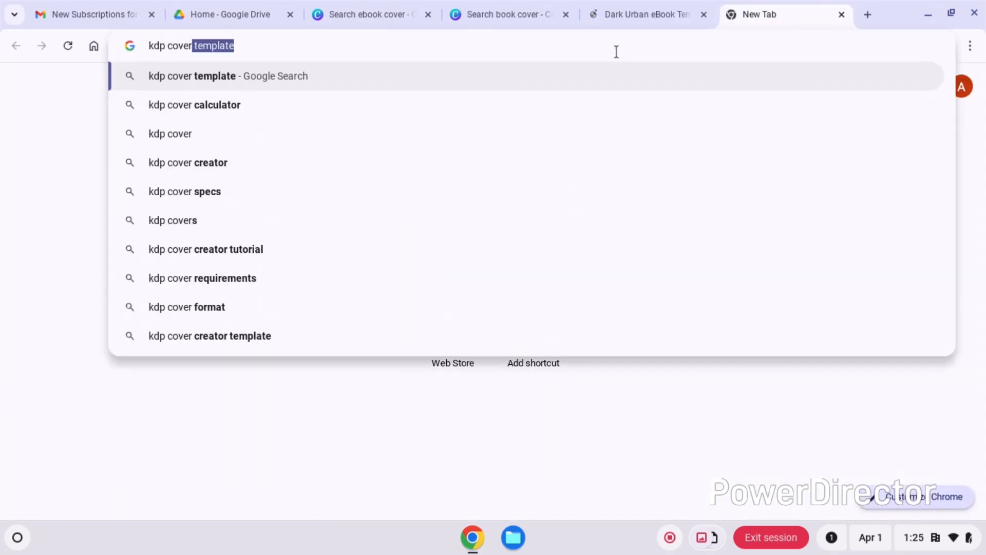
key("Return")
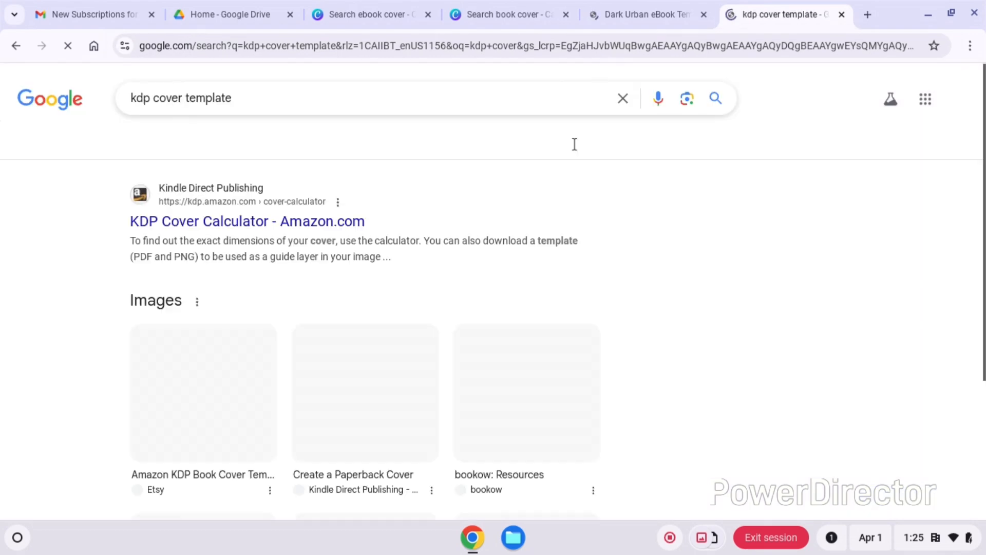
left_click(236, 222)
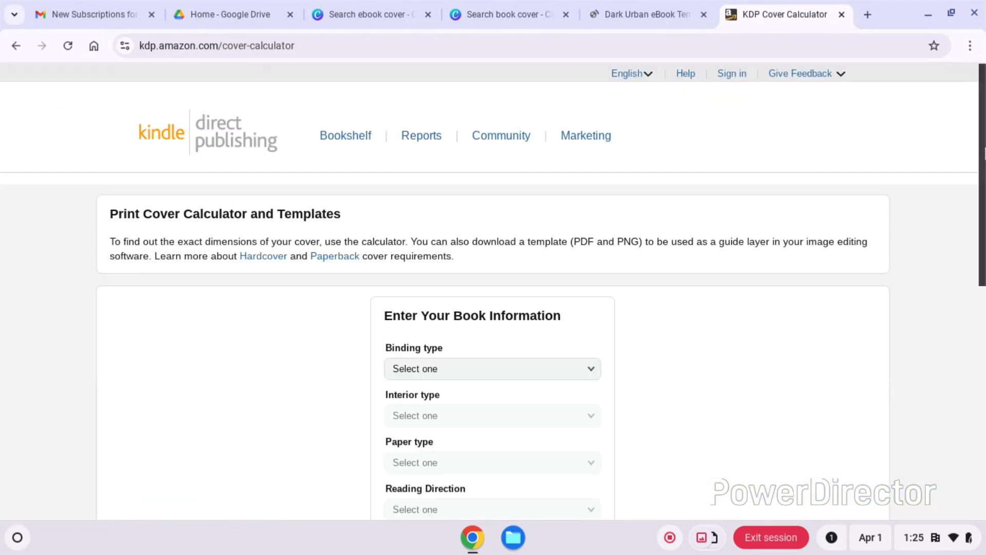
- Set the book's binding type to Paperback, interior type to Black & white and paper type to White paper
scroll(670, 222, "down", 4)
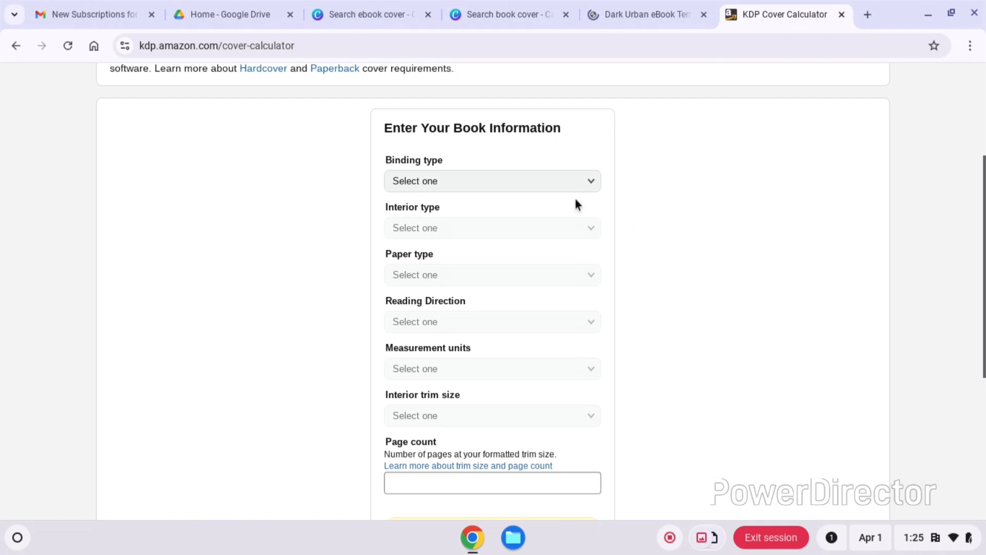
left_click(553, 185)
left_click(450, 201)
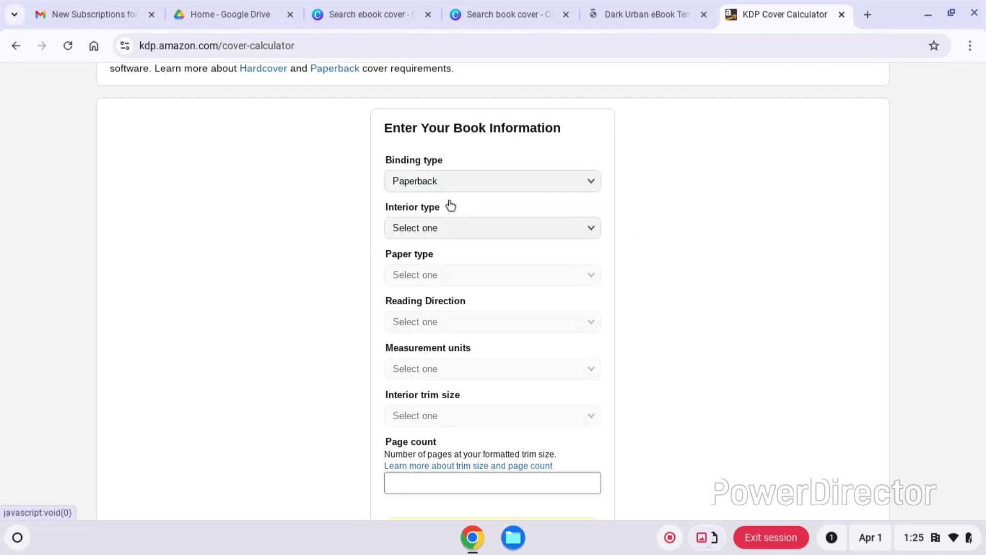
left_click(452, 227)
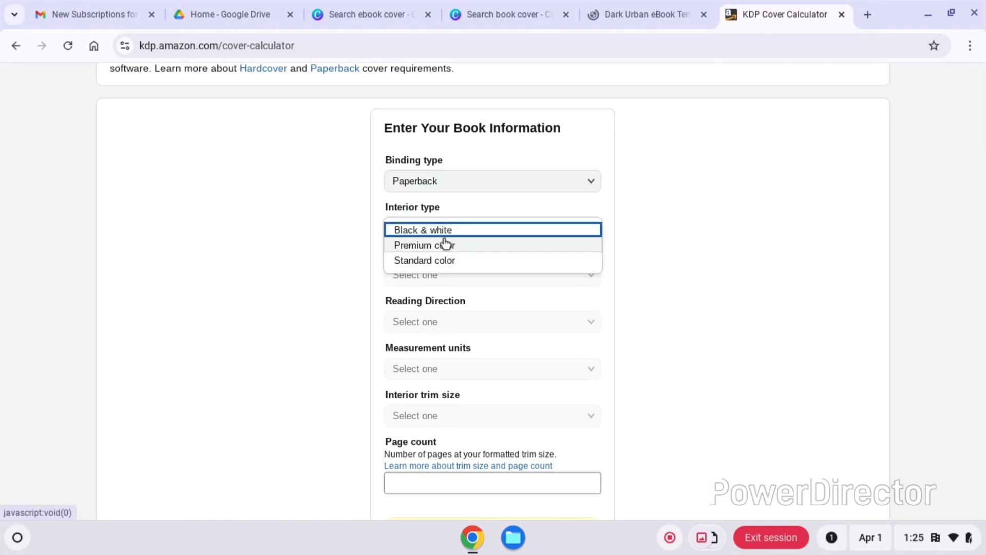
left_click(448, 231)
left_click(438, 275)
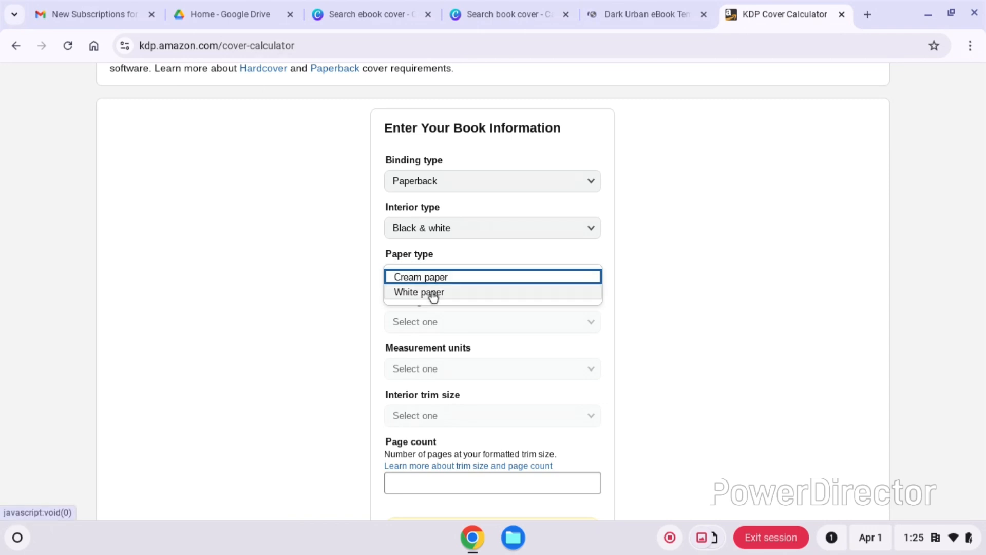
left_click(433, 296)
- Set the reading direction to Left to Right, measurement units to Inches and interior trim size to 5.5 x 8.5 in
left_click(434, 323)
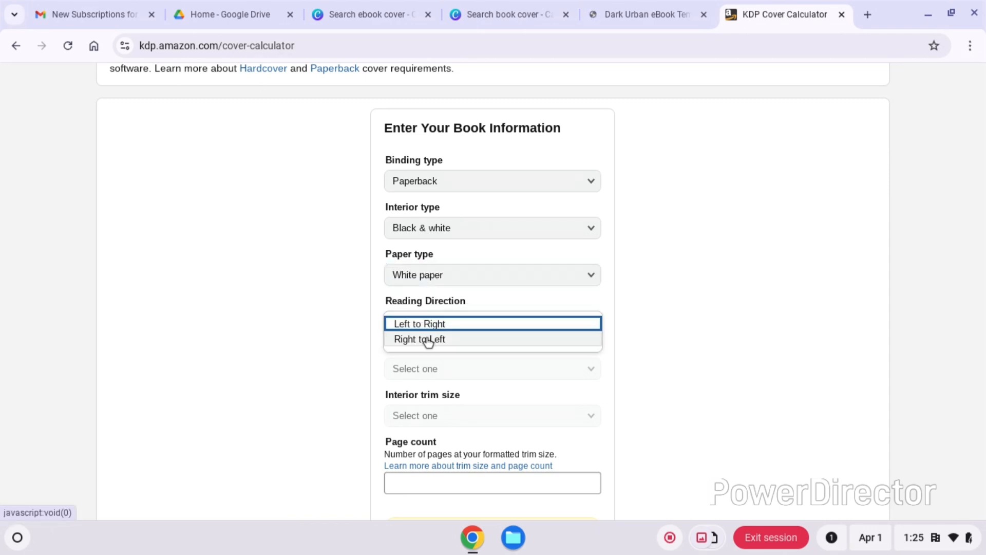
left_click(440, 323)
left_click(438, 369)
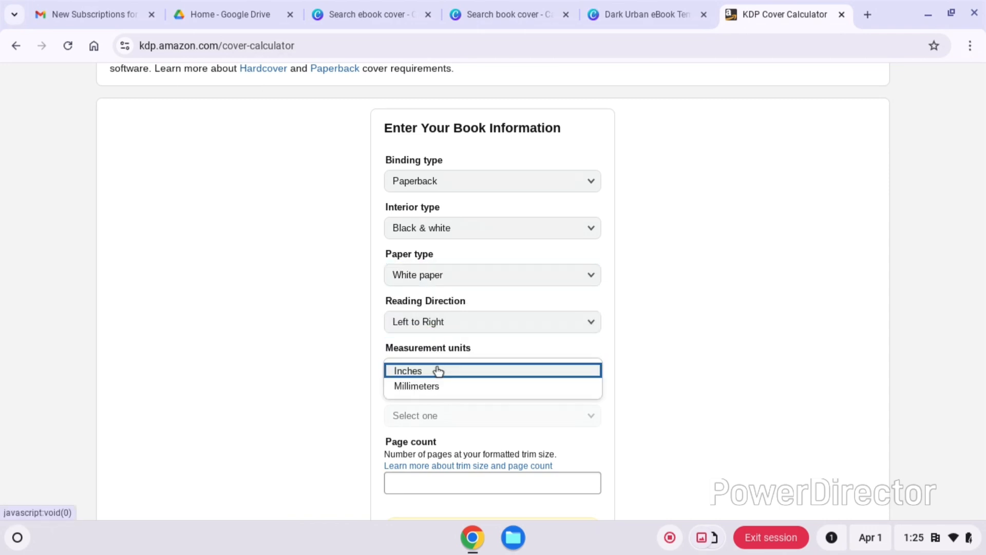
left_click(436, 374)
left_click(440, 418)
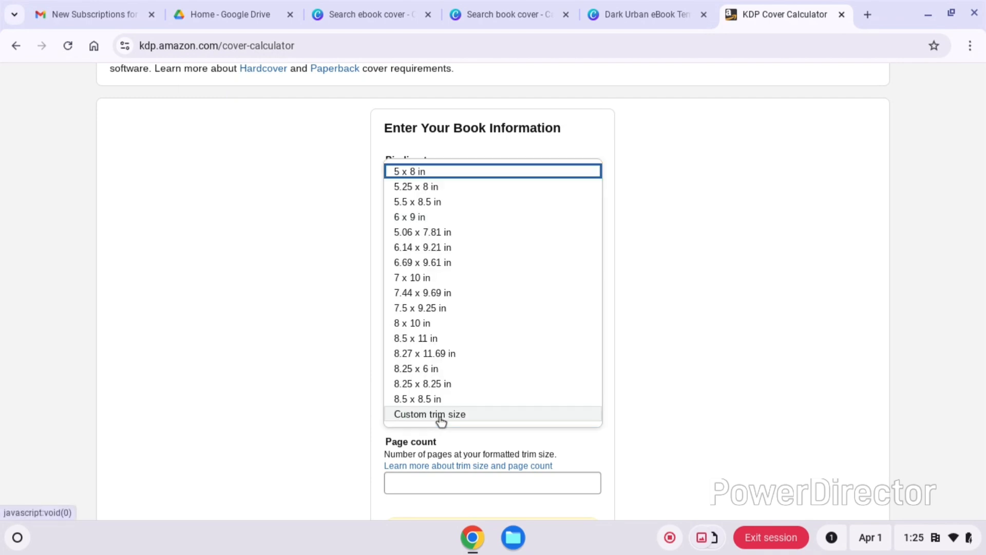
left_click(426, 207)
- Set the page count to 300 and calculate the cover dimensions
scroll(426, 207, "down", 1)
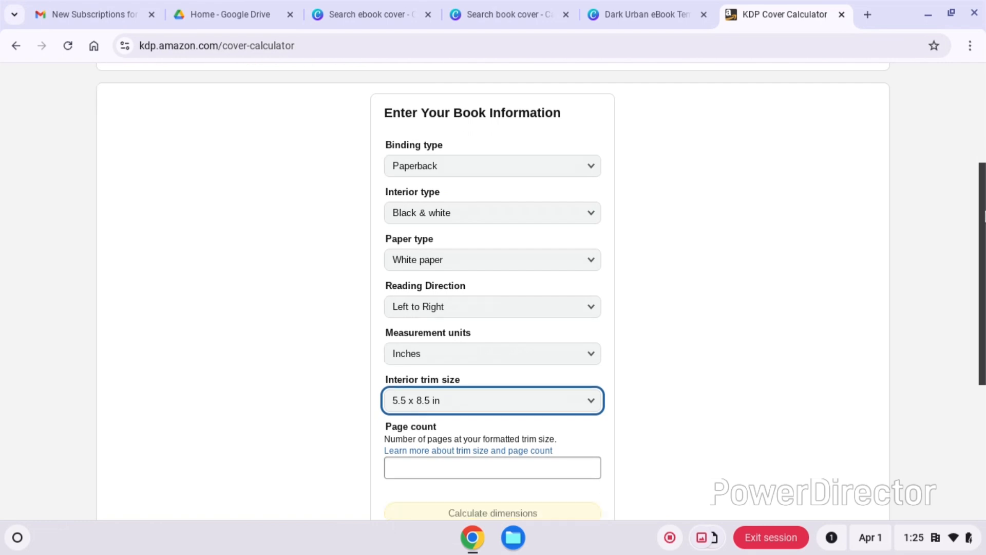
scroll(545, 344, "down", 2)
left_click(544, 357)
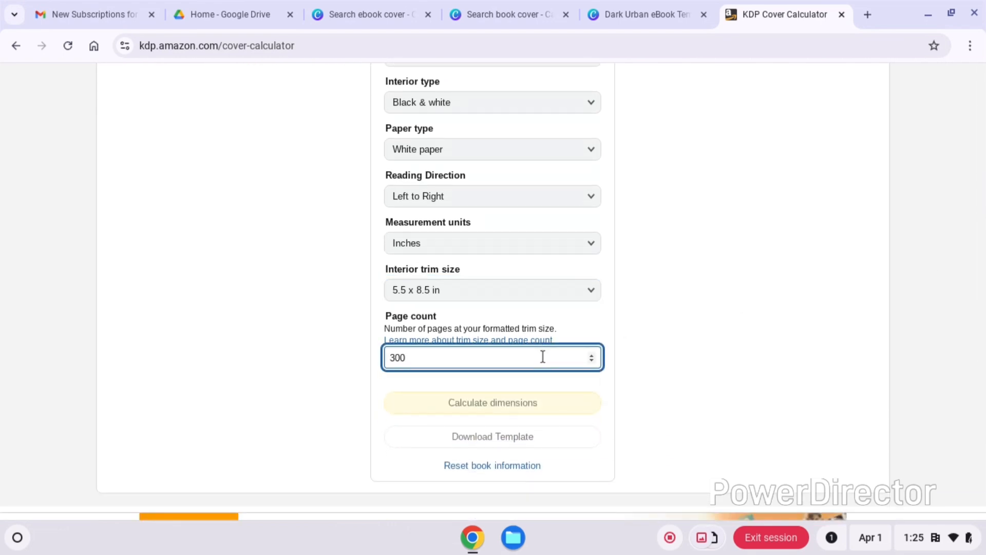
left_click(778, 341)
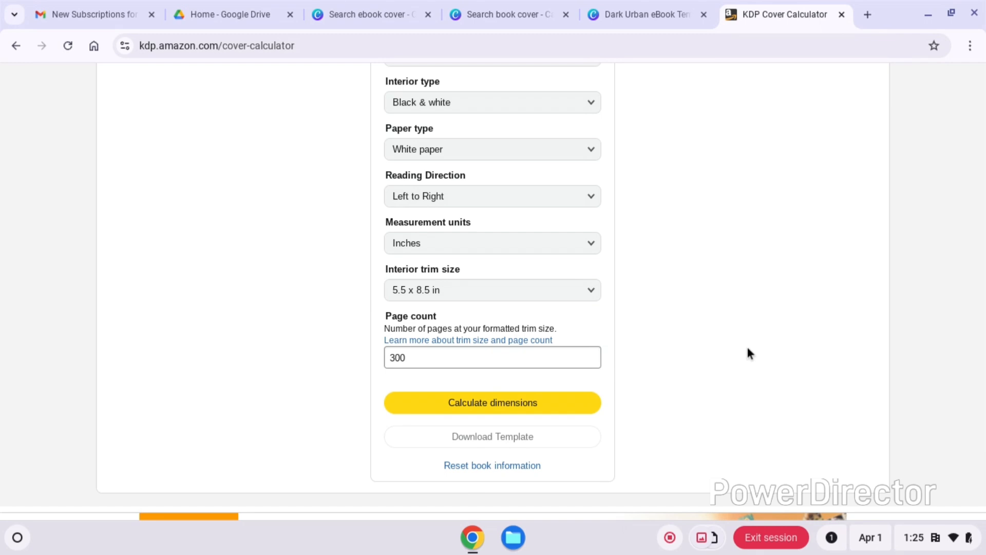
left_click(512, 406)
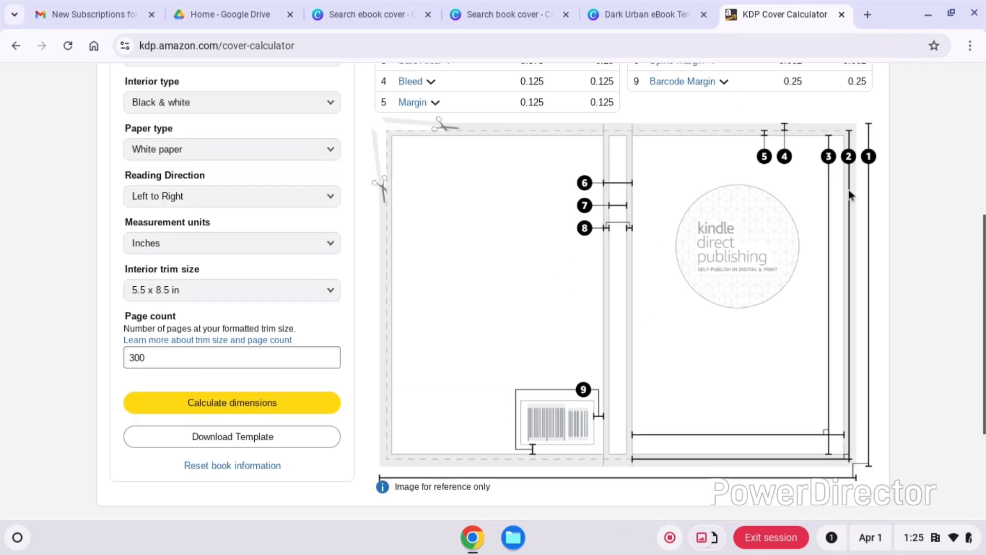
- Review the calculated cover dimensions and download the matching KDP cover template
scroll(982, 324, "up", 4)
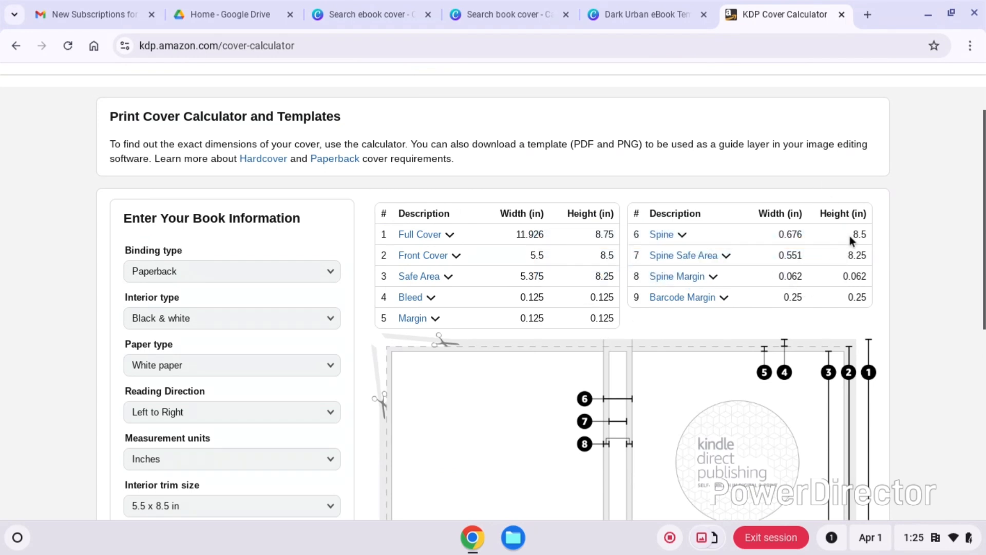
scroll(981, 340, "down", 5)
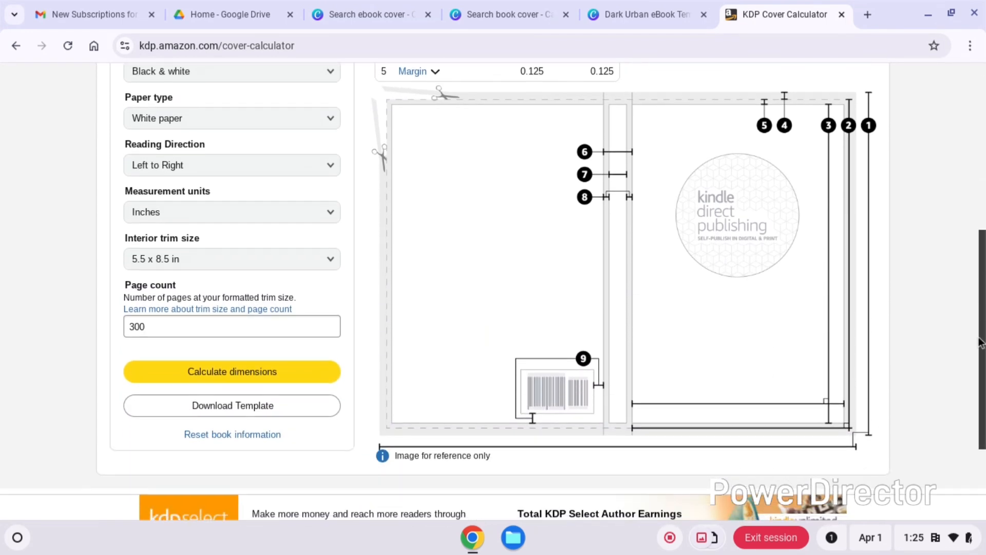
scroll(980, 344, "down", 1)
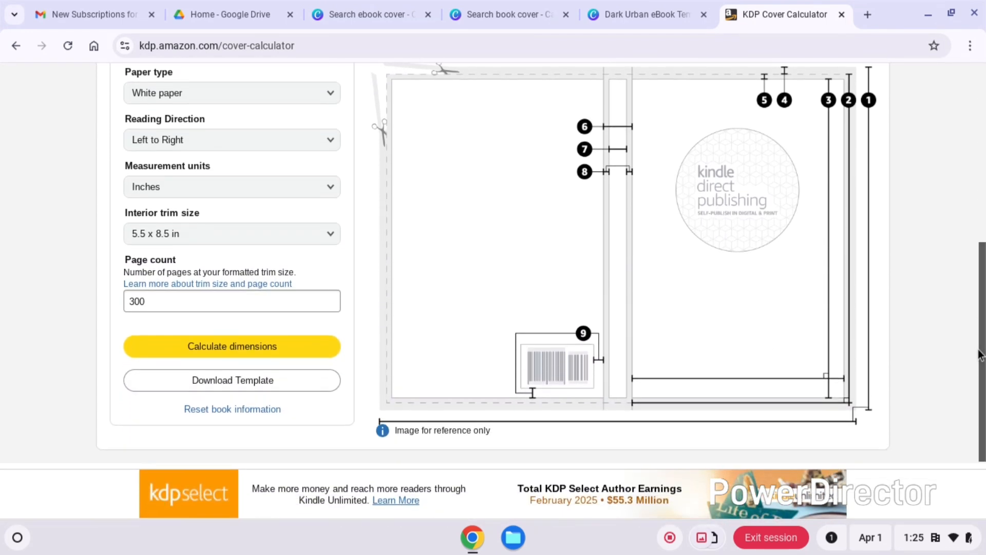
left_click(231, 381)
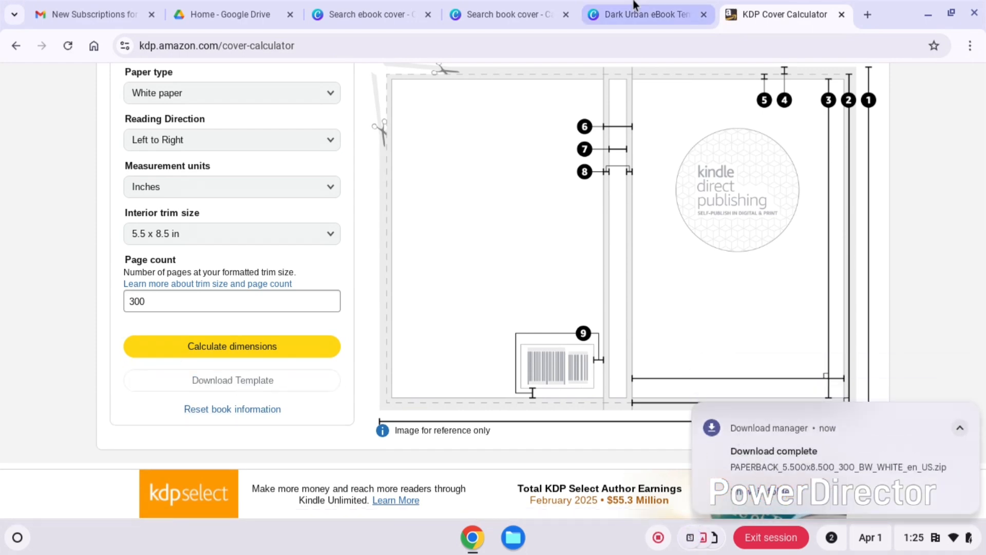
- Return to the Dark Urban template in Canva, then open PAPERBACK_5.500x8.500_300_BW_WHITE_en_US.zip from Downloads in the Files app
left_click(663, 5)
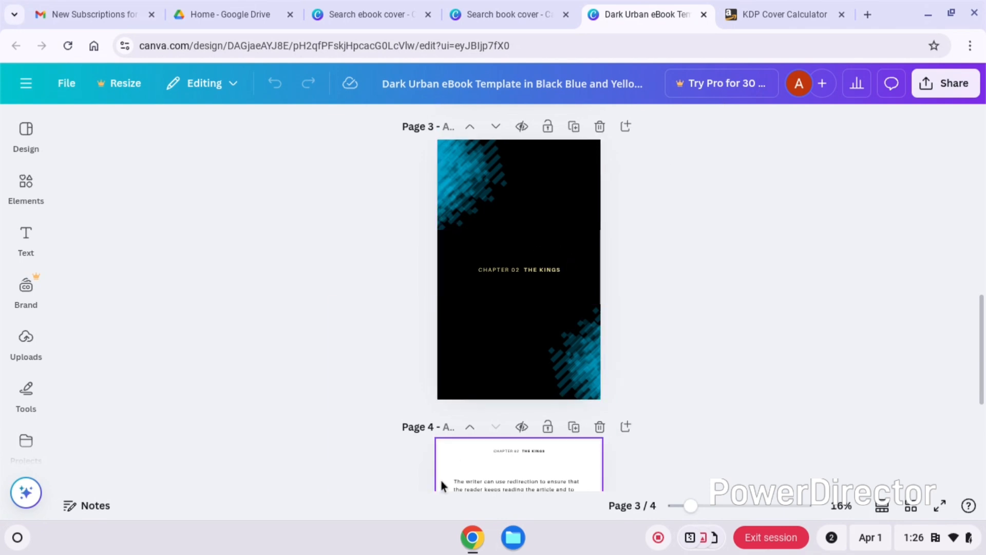
left_click(513, 537)
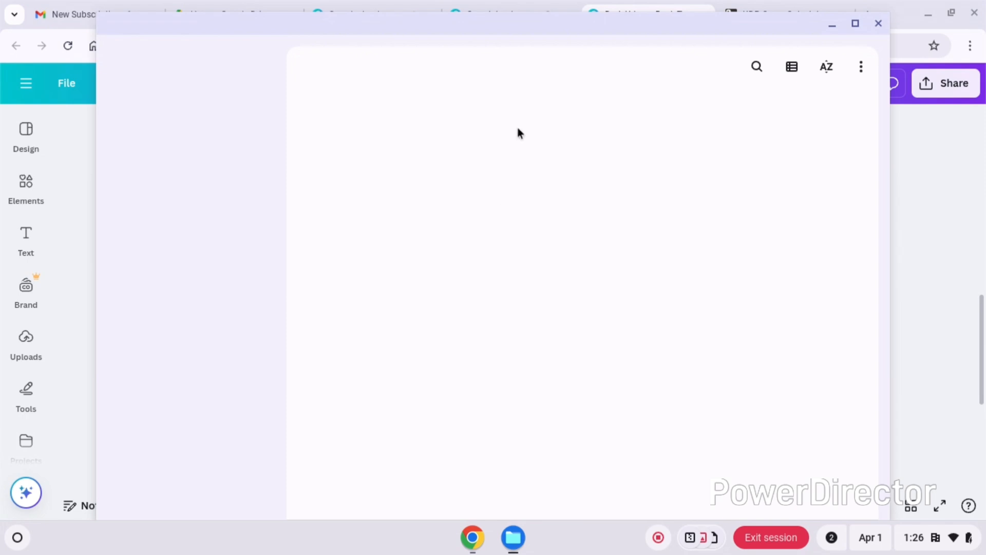
double_click(378, 202)
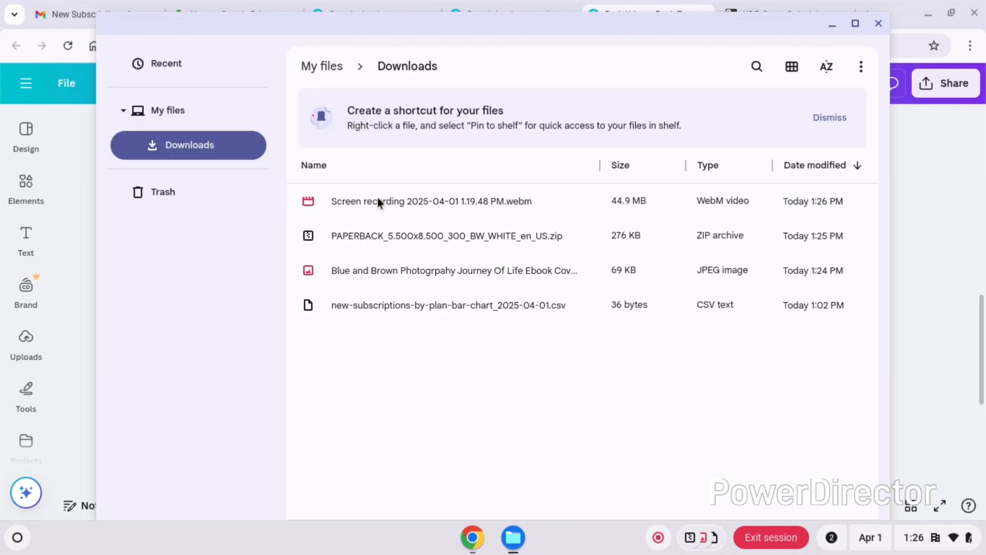
left_click(427, 235)
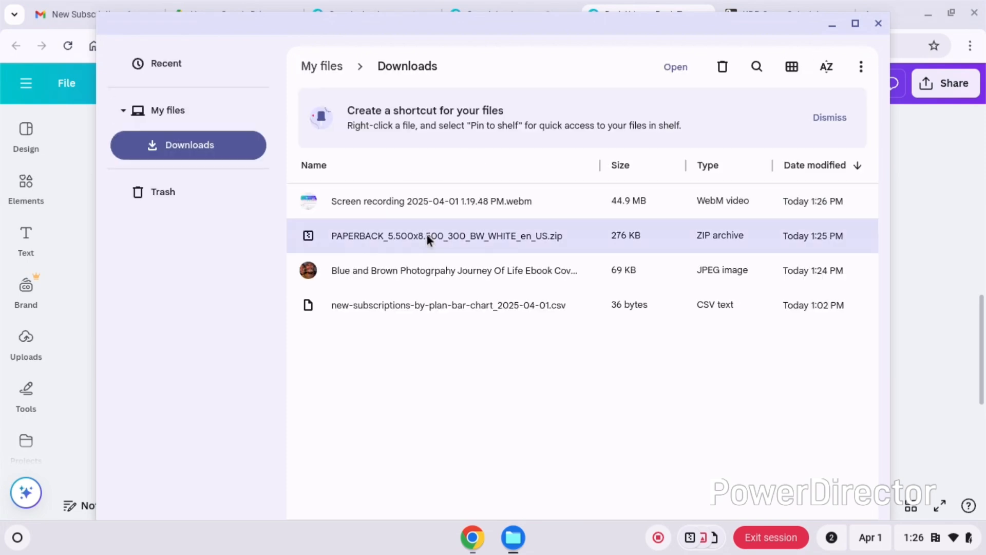
double_click(427, 236)
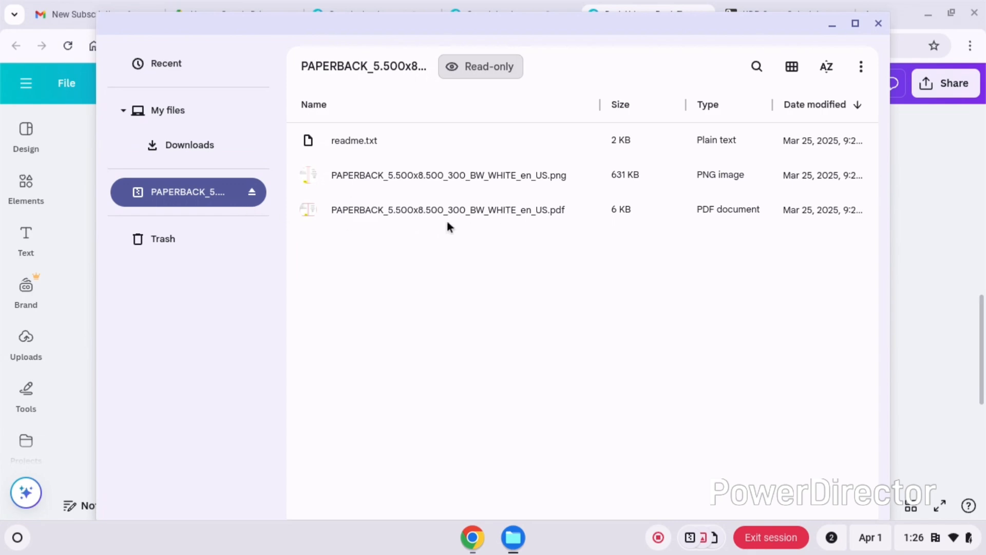
- Open PAPERBACK_5.500x8.500_300_BW_WHITE_en_US.pdf from the archive in the Gallery app and dismiss the PDF introduction
left_click(536, 210)
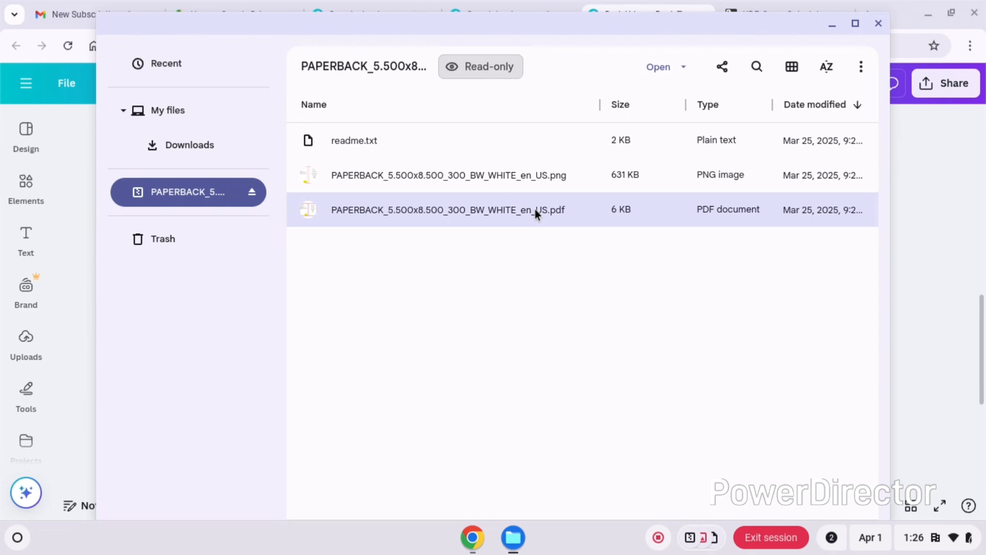
double_click(535, 210)
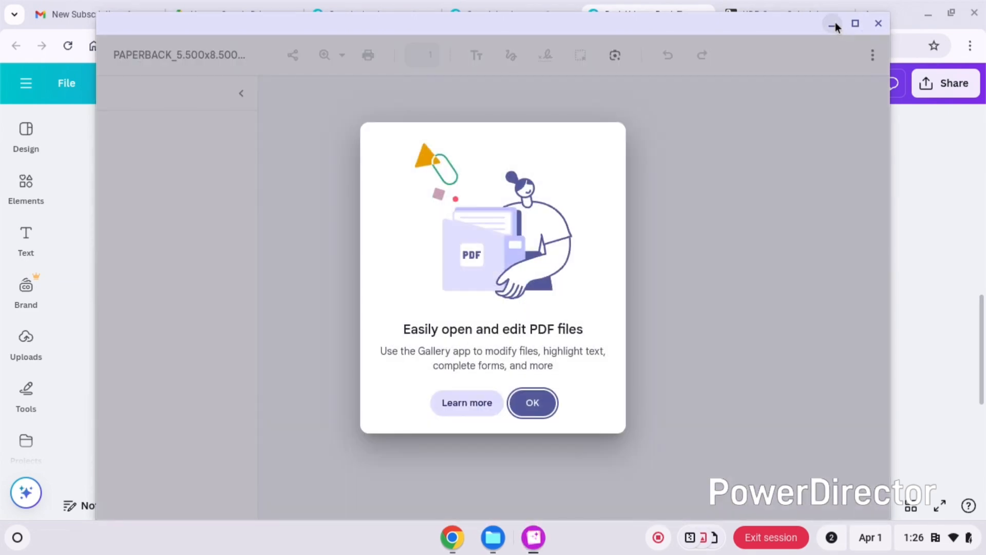
left_click(533, 404)
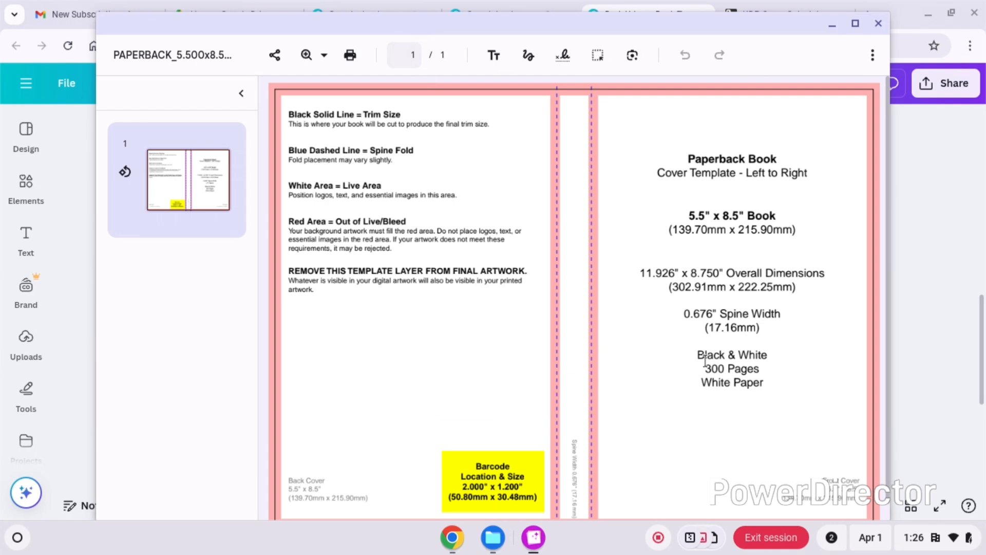
- Close the KDP template PDF and the Files window, then select page 3 of the Dark Urban design in Canva
left_click_drag(705, 360, 710, 352)
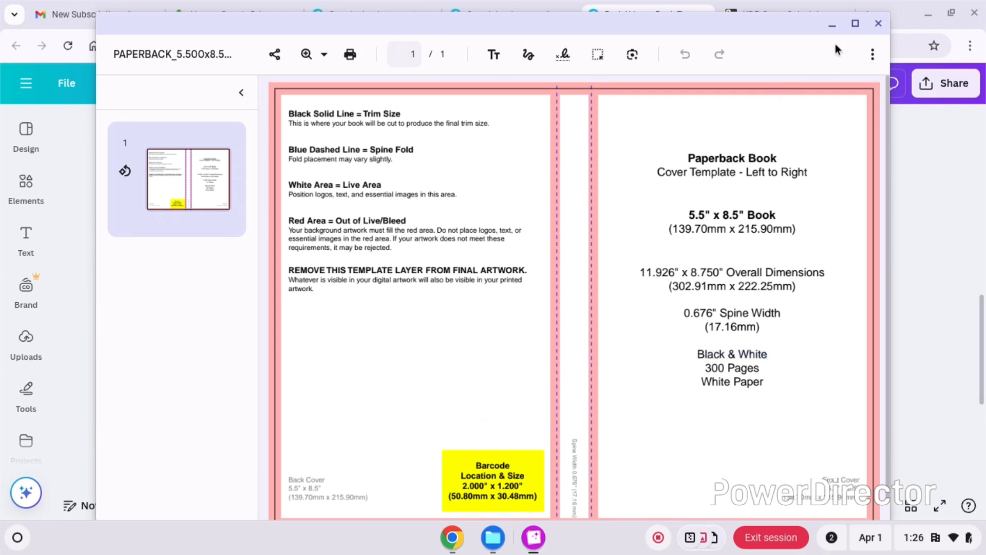
left_click(878, 24)
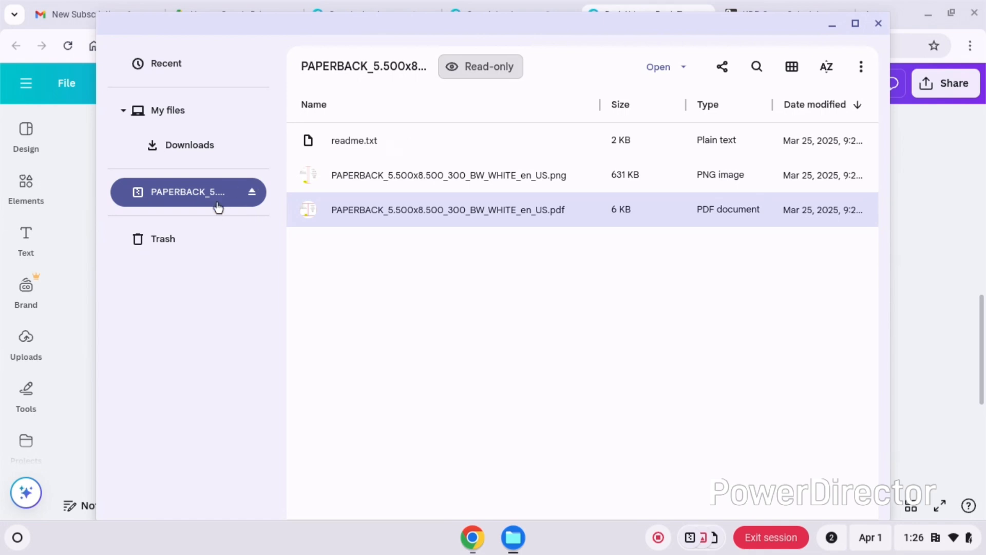
left_click(879, 23)
left_click(517, 284)
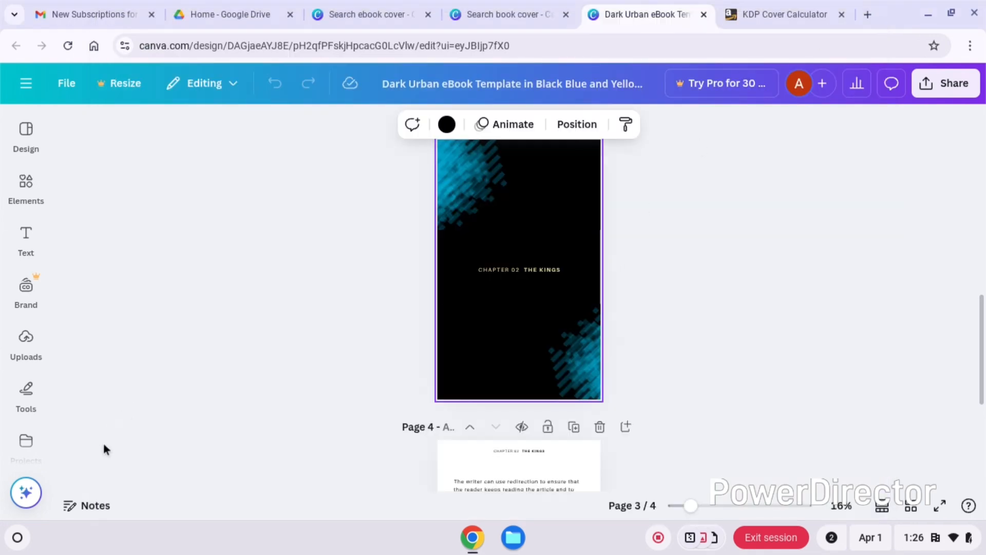
- Upload the PDF cover template from the PAPERBACK_5.500x8.500 archive and place it on page 3 of the design
left_click(25, 441)
left_click(26, 417)
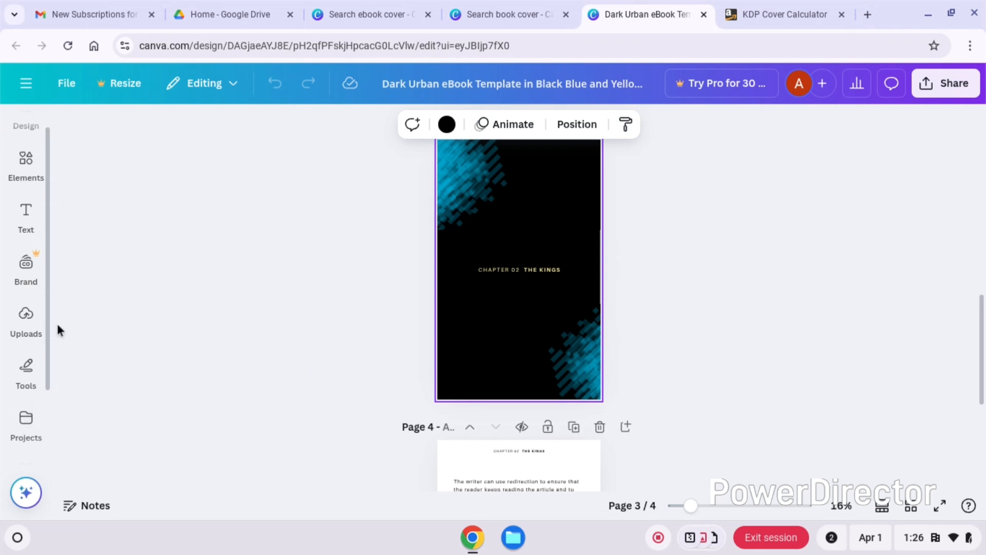
left_click(26, 318)
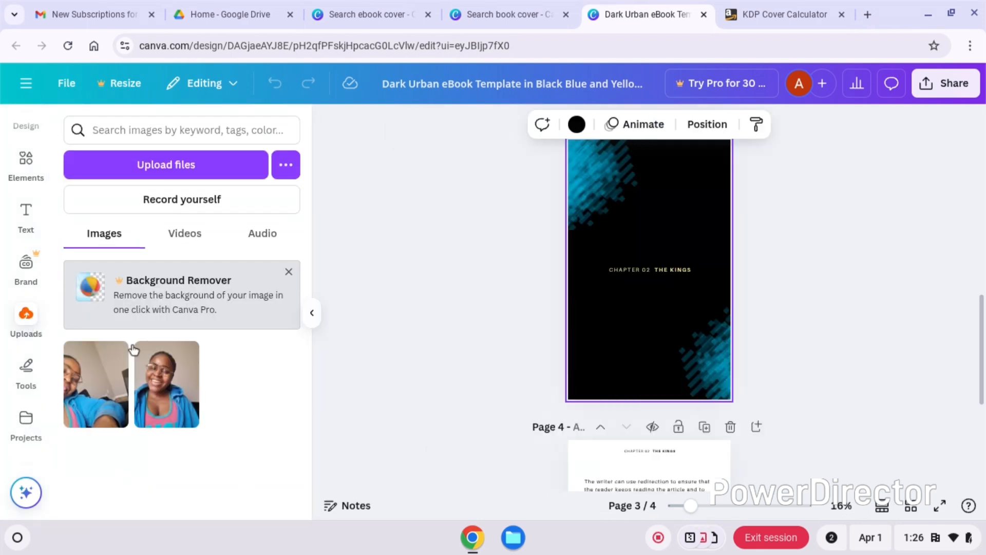
left_click(176, 166)
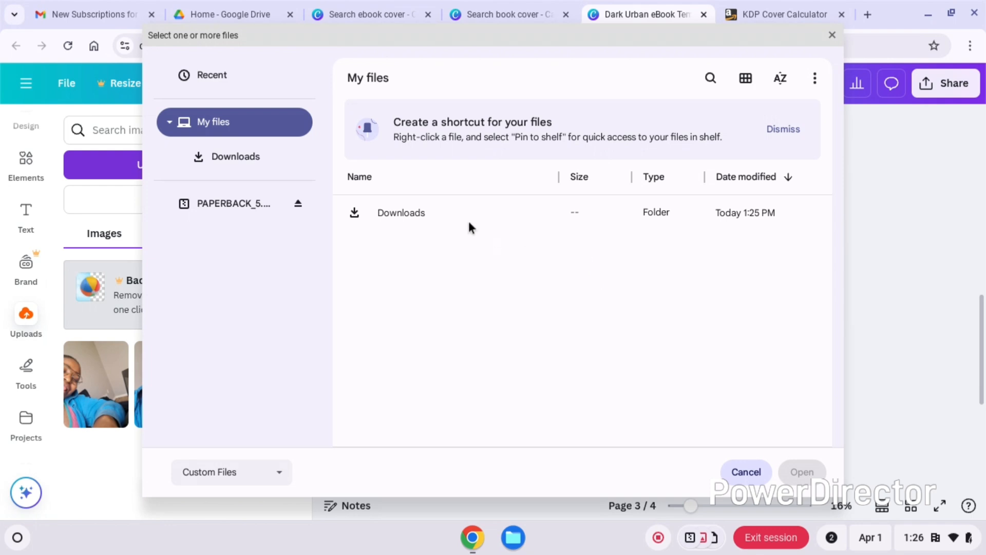
left_click(247, 204)
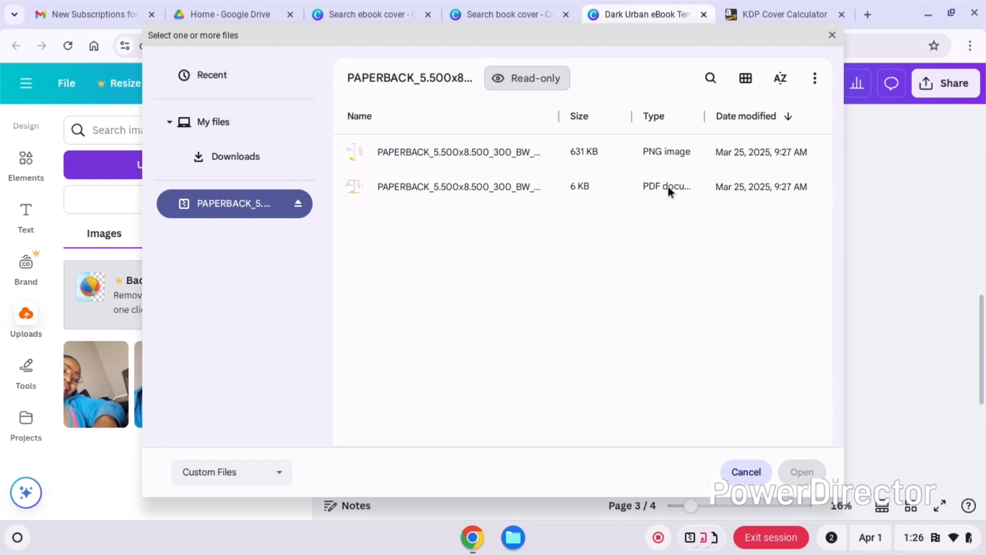
left_click(643, 188)
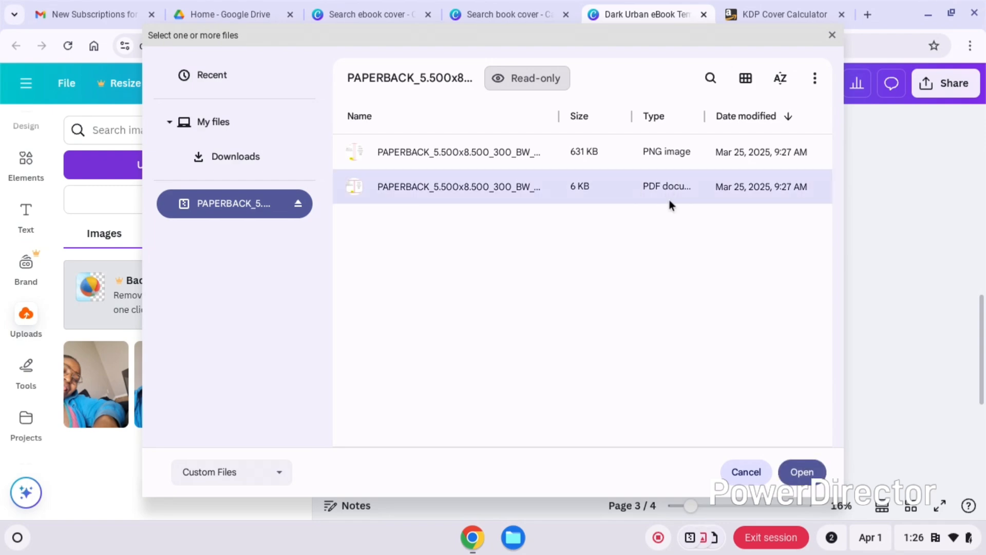
left_click(802, 472)
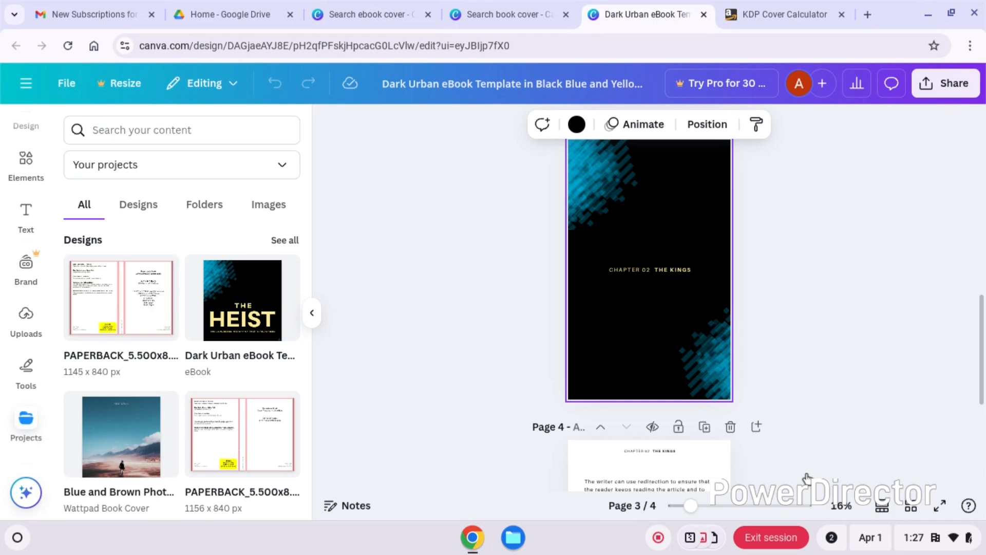
left_click(131, 311)
left_click(769, 289)
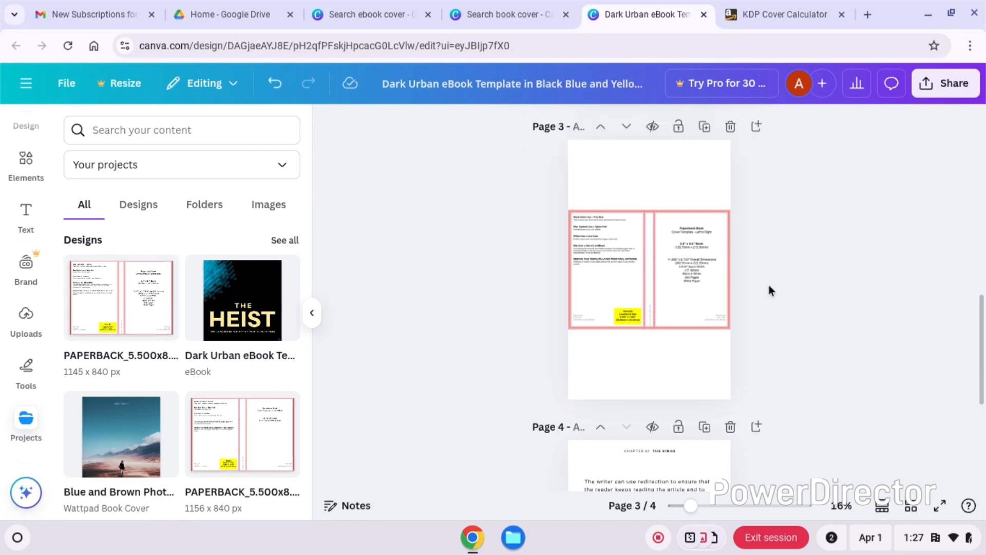
- Delete the table of contents page and The Heist cover page that precede the inserted template page
left_click_drag(983, 393, 983, 301)
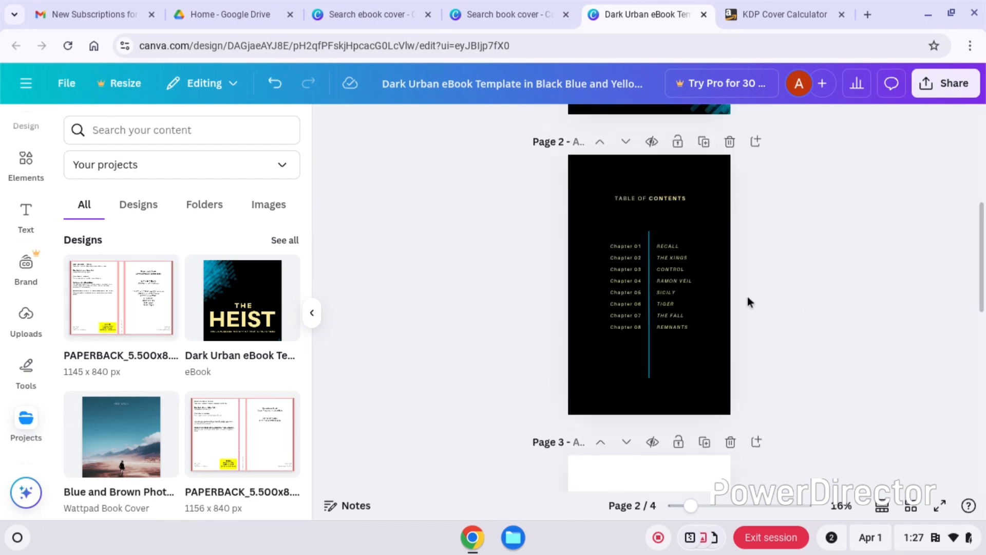
left_click(730, 143)
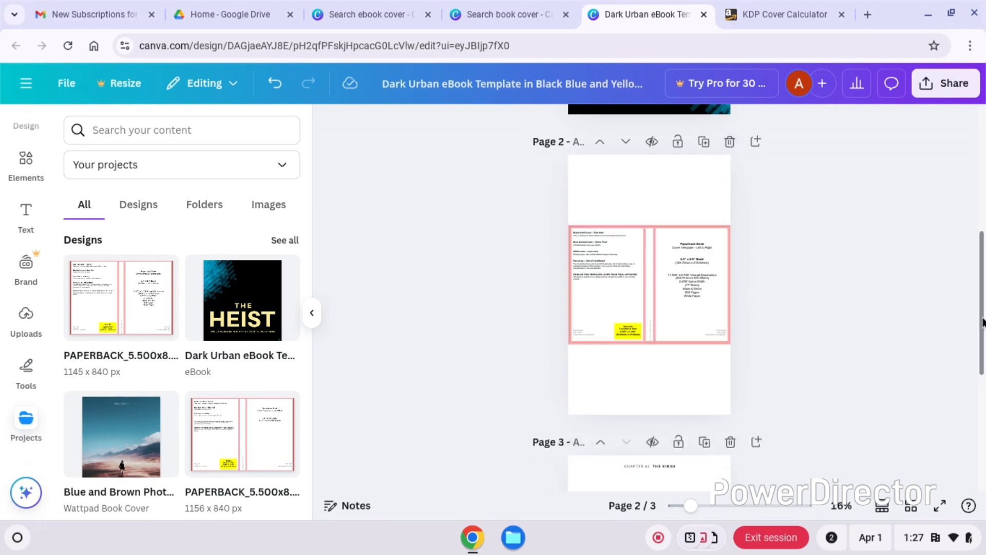
left_click_drag(983, 323, 983, 198)
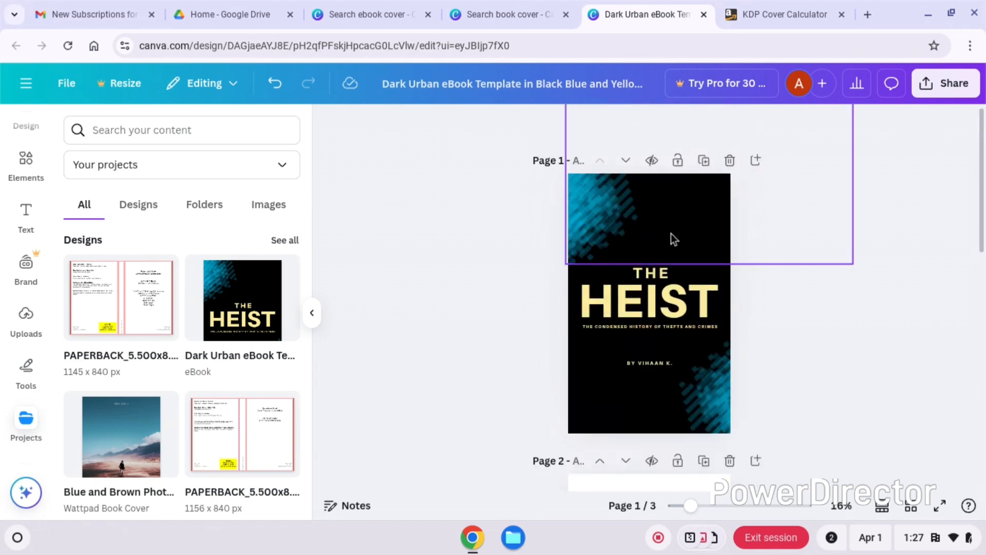
left_click(692, 347)
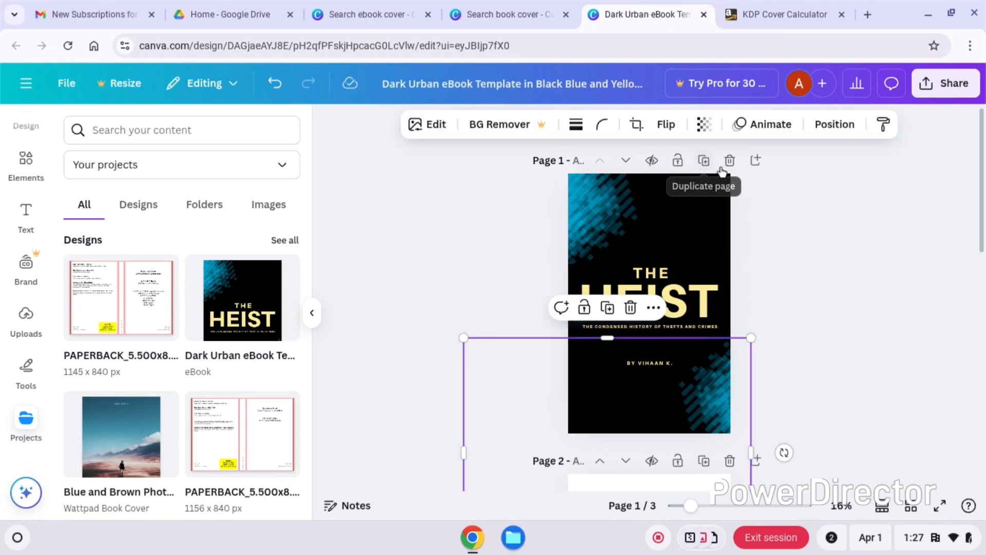
left_click(692, 196)
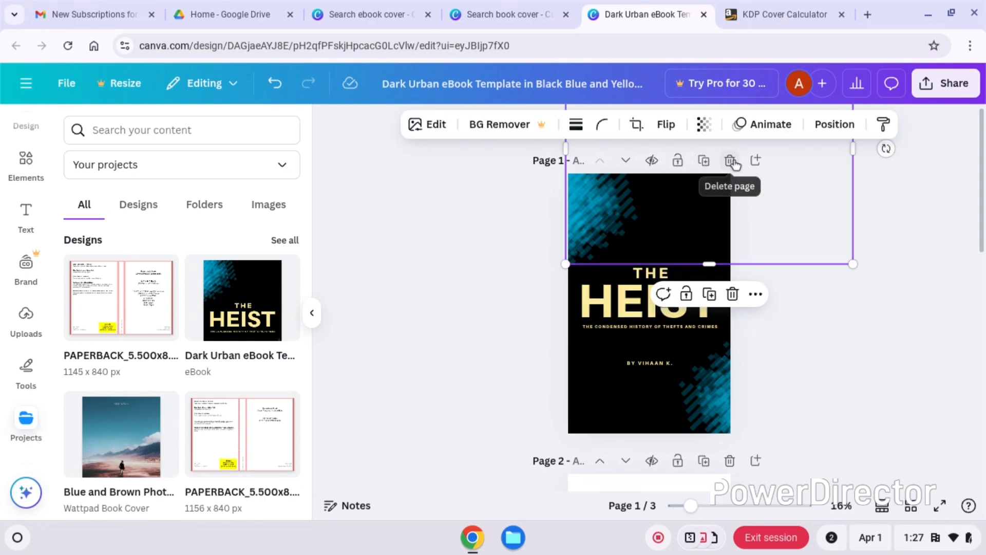
left_click(730, 160)
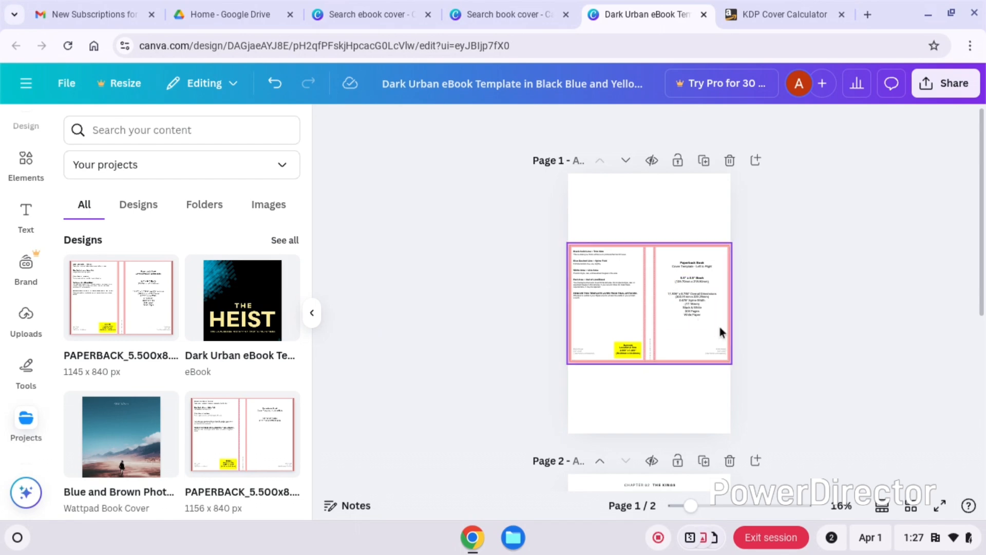
- Return to the Canva home page and open the recent PAPERBACK_5.500x8.500_300_BW_WHITE design, sized 1145 x 840 px
left_click(647, 300)
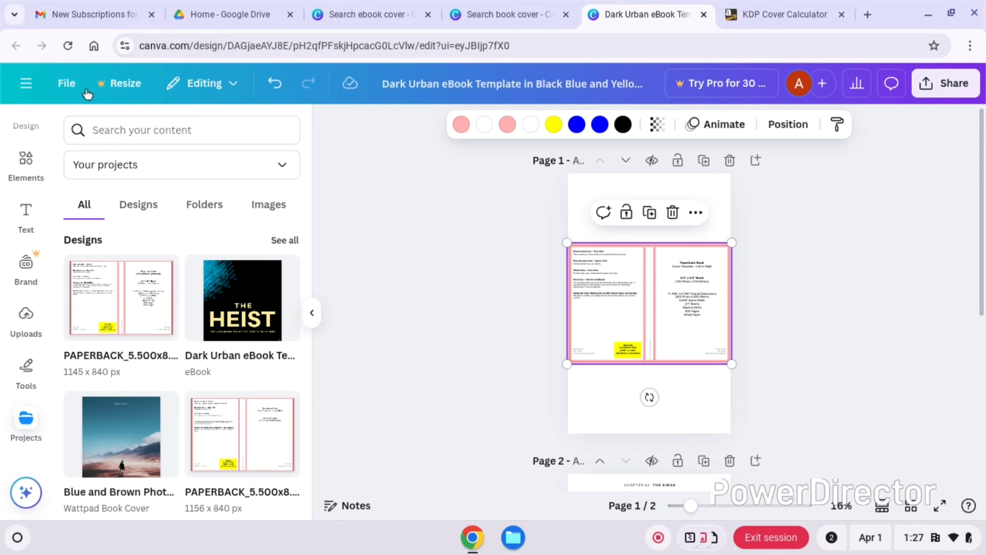
left_click(32, 84)
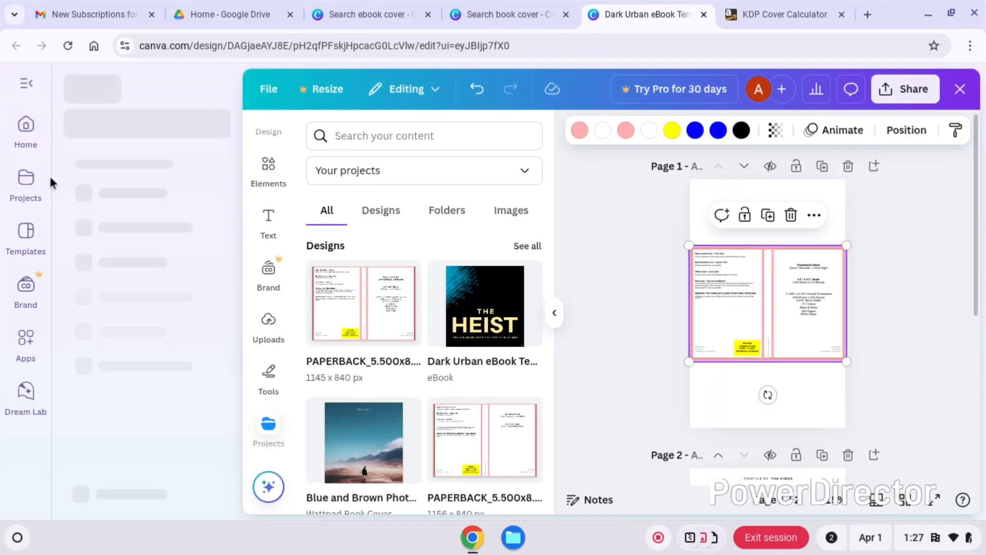
left_click(26, 145)
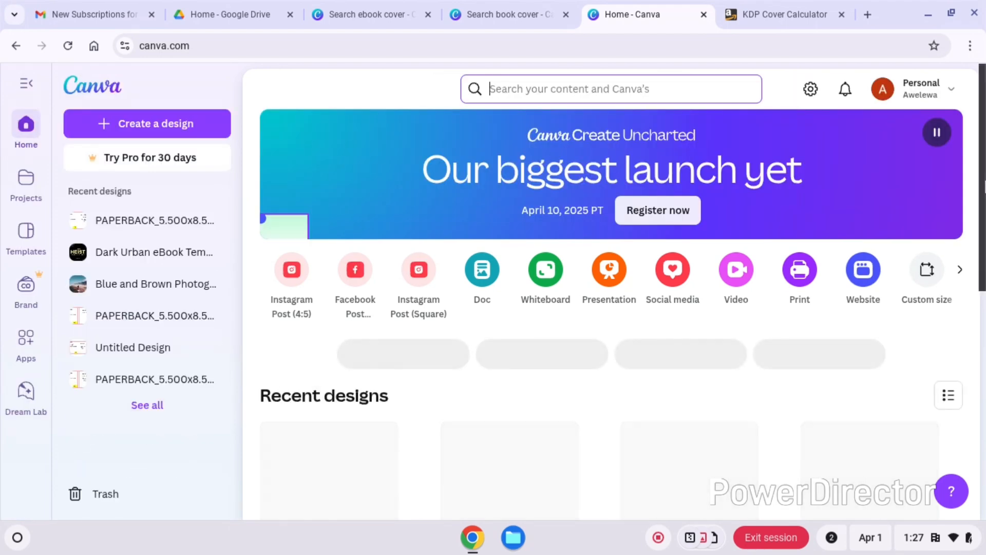
left_click_drag(983, 191, 985, 267)
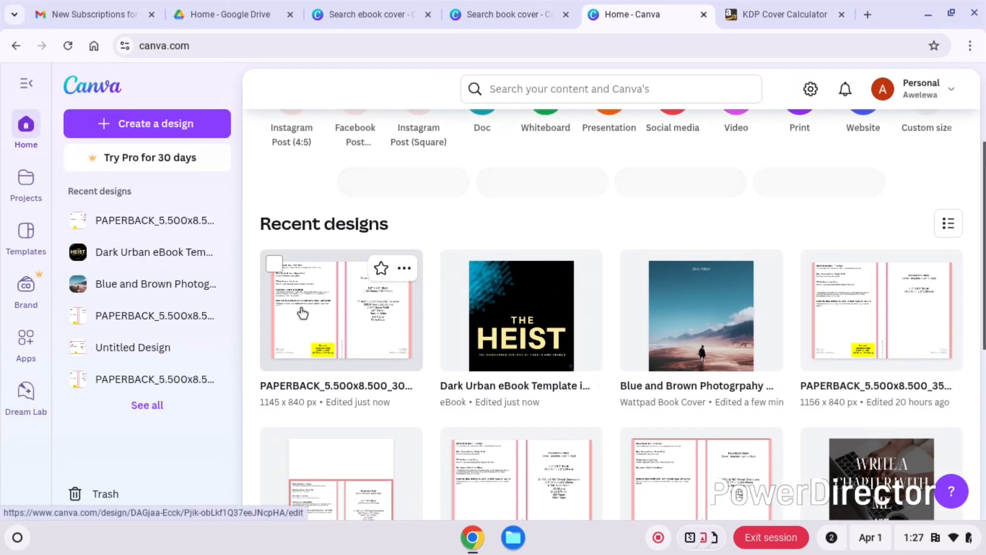
left_click(338, 310)
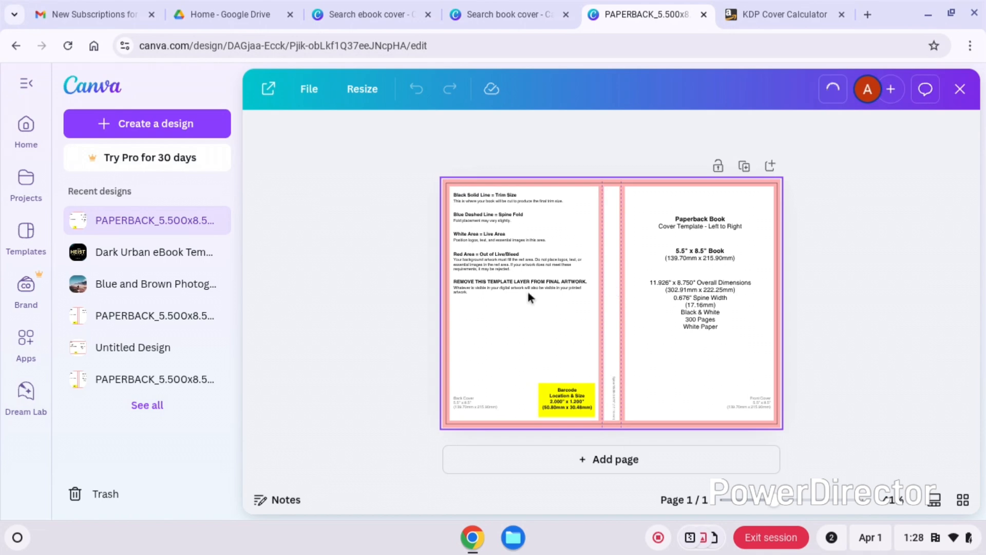
- Delete the front cover's text blocks: the Paperback Book title, the 5.5" x 8.5" Book size and the overall dimensions
left_click(510, 221)
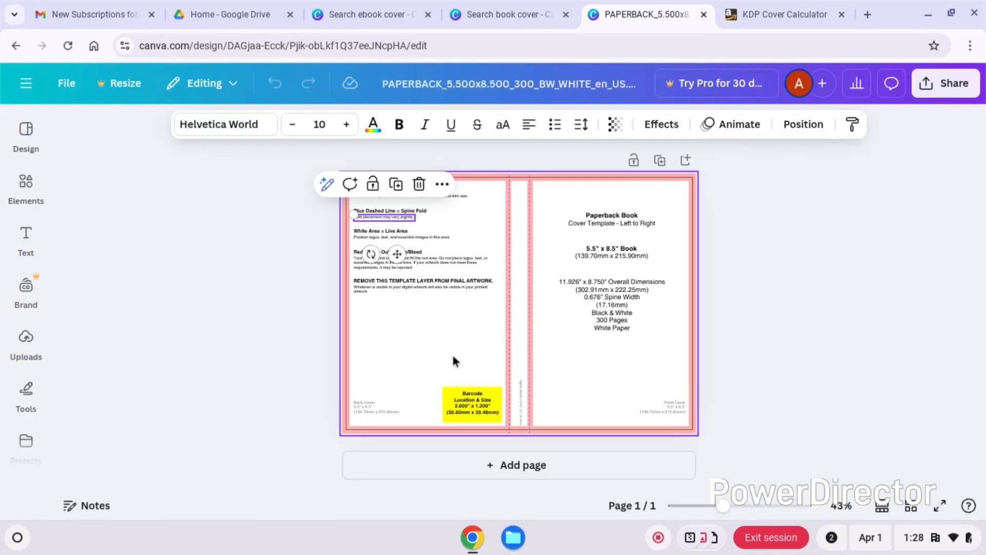
left_click(430, 280)
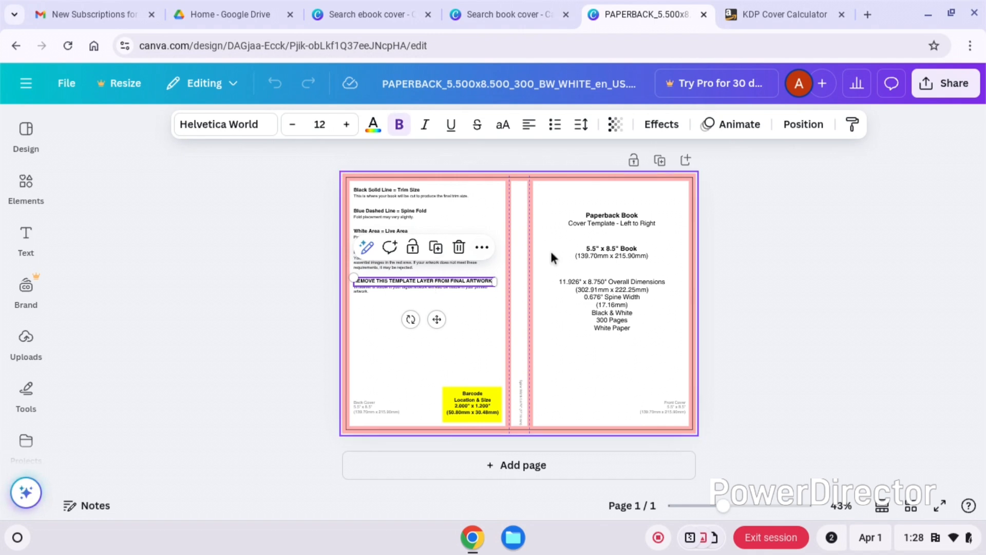
left_click(620, 221)
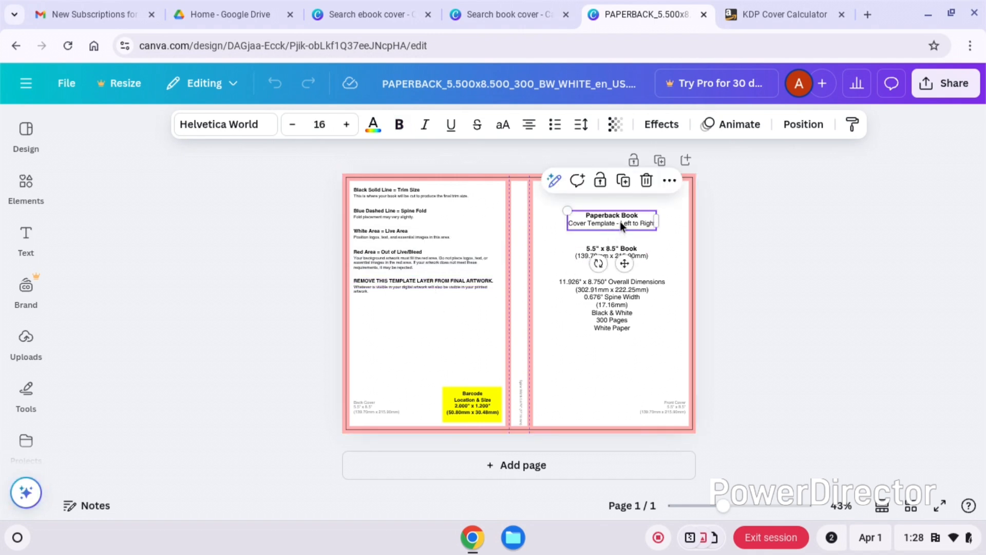
left_click(647, 182)
left_click(609, 246)
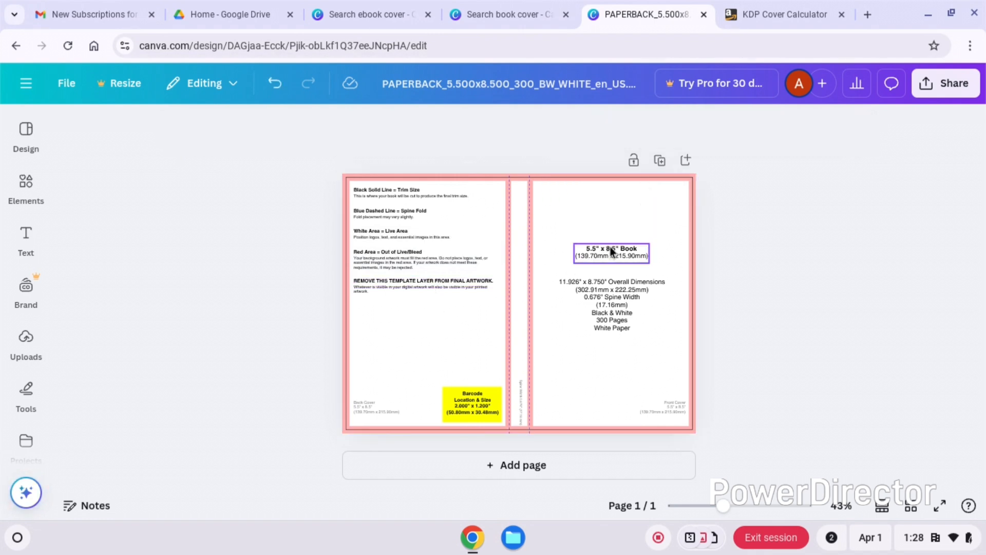
left_click(646, 212)
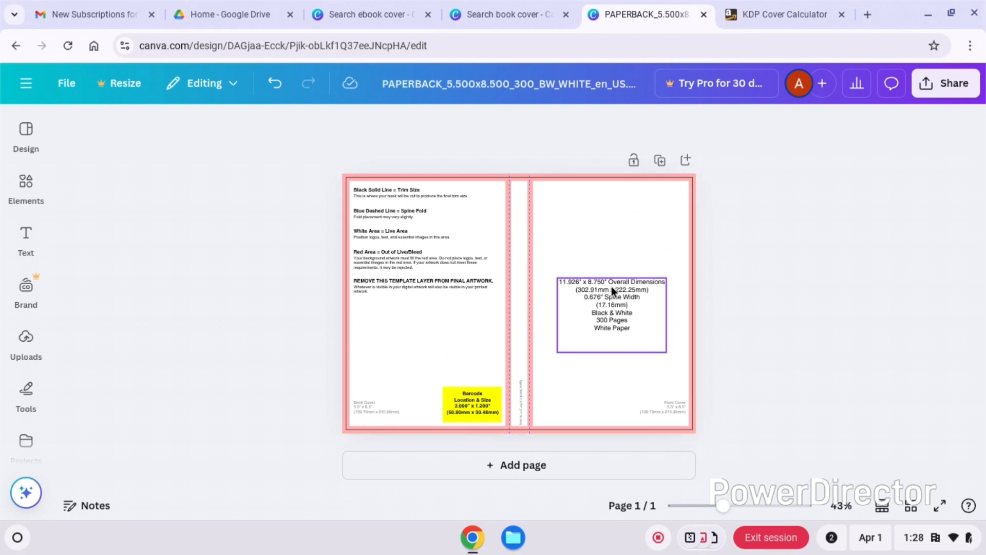
left_click(612, 286)
left_click(646, 249)
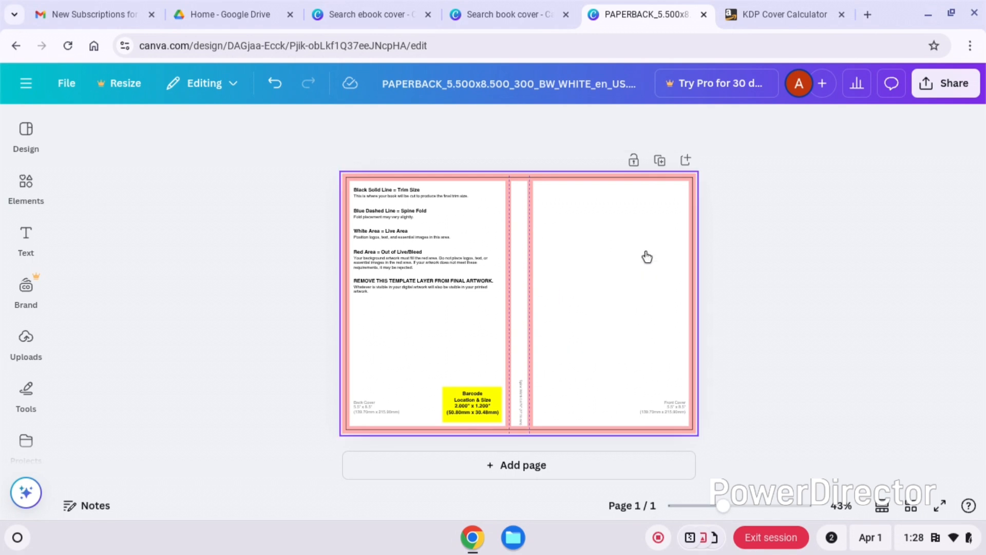
- Delete the White Area text, the Blue Dashed Line heading, and the Black Solid Line heading and description from the back cover
left_click(427, 236)
left_click(412, 205)
left_click(409, 211)
left_click(424, 180)
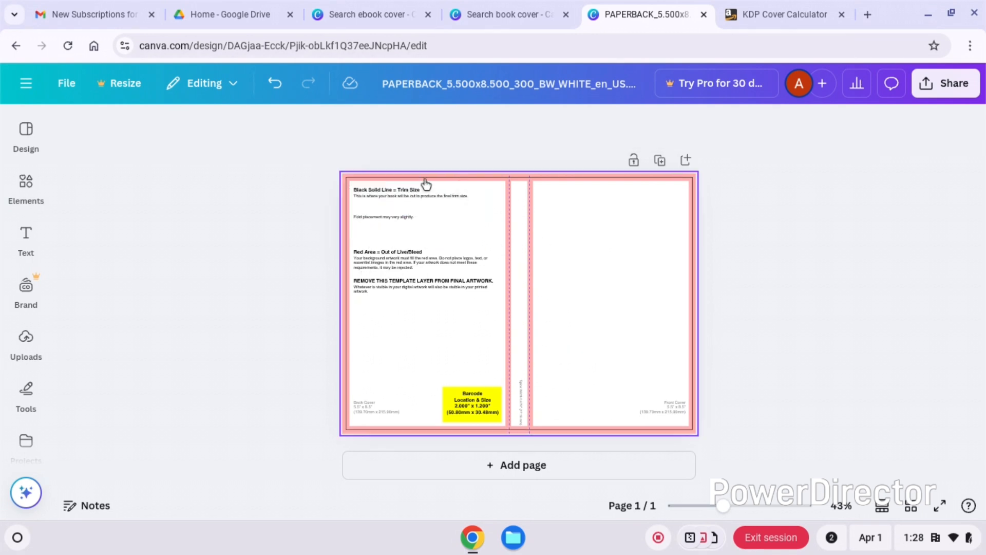
left_click(409, 190)
left_click(420, 231)
left_click(406, 197)
left_click(443, 166)
- Delete the fold placement note, the Red Area texts and the template layer removal notice from the back cover
left_click(403, 217)
left_click(396, 253)
left_click(423, 218)
left_click(401, 260)
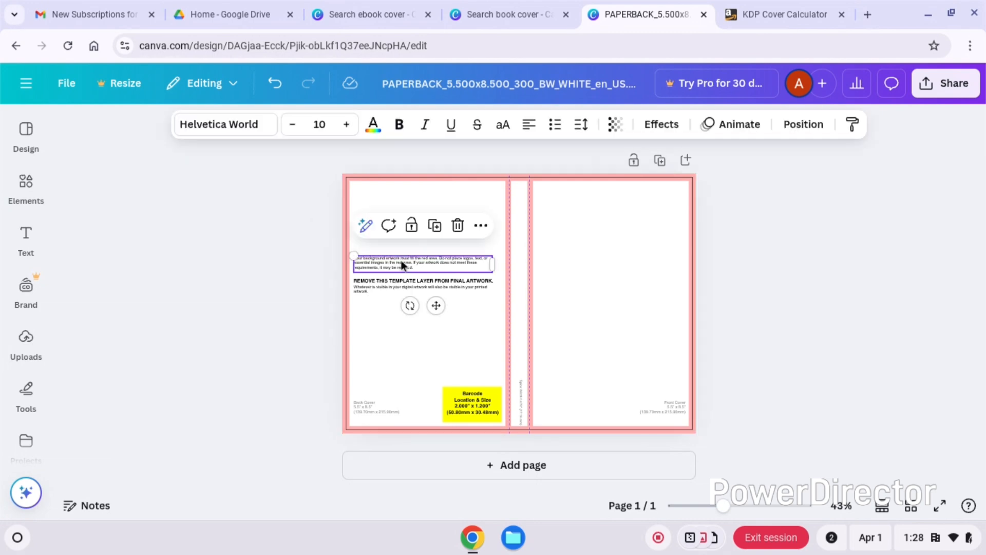
left_click(458, 225)
left_click(436, 282)
left_click(458, 247)
left_click(439, 288)
left_click(458, 255)
- Delete the barcode text, the spine width label and the Back Cover and Front Cover size labels from the template
left_click(510, 368)
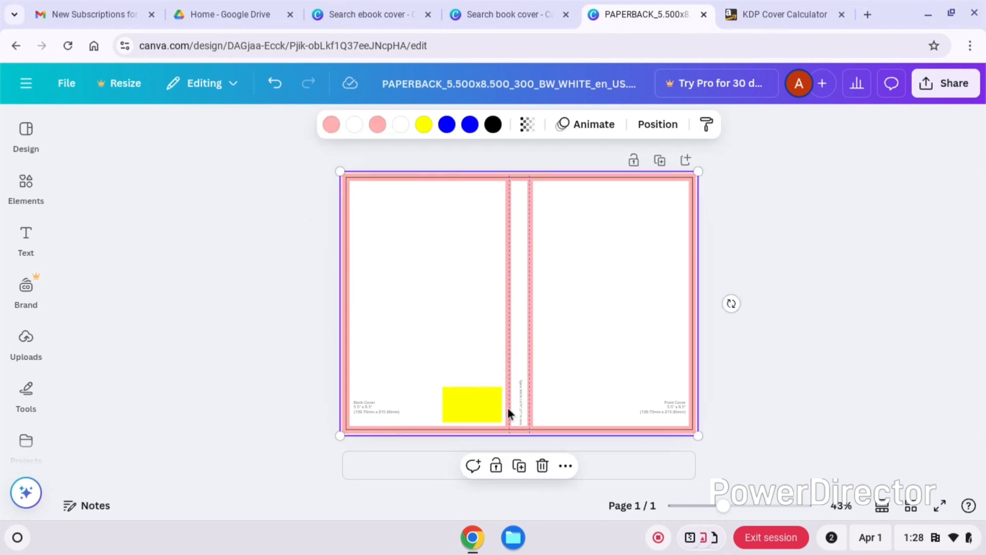
left_click(522, 410)
left_click(556, 352)
left_click(377, 413)
left_click(411, 370)
left_click(663, 412)
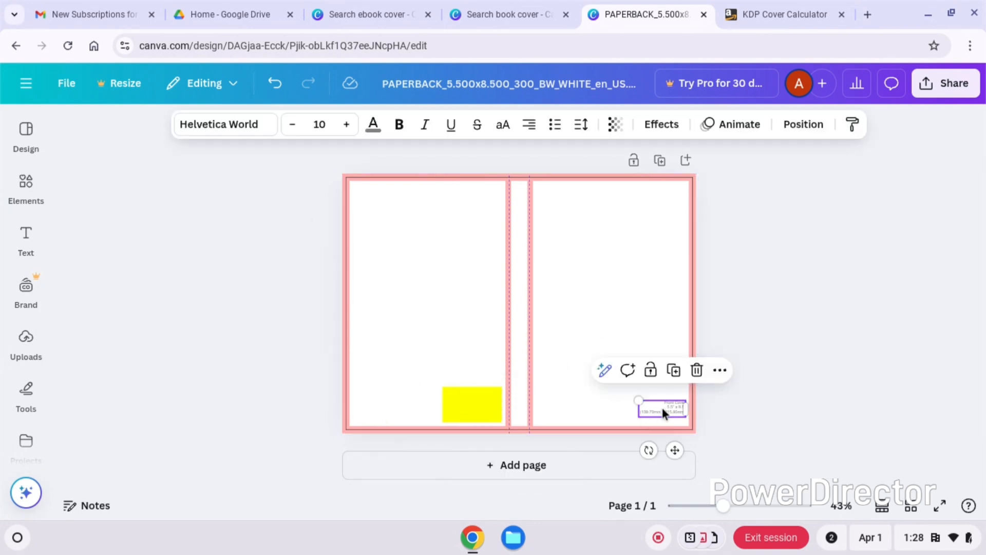
left_click(698, 370)
left_click(521, 342)
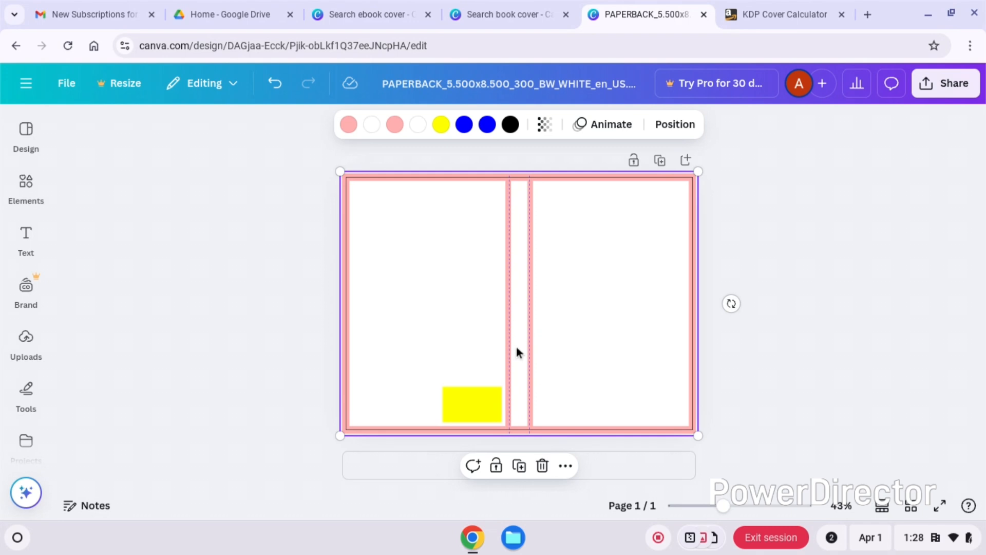
- Add a subheading text box to the cover reading "The Wind"
left_click(25, 185)
left_click(27, 239)
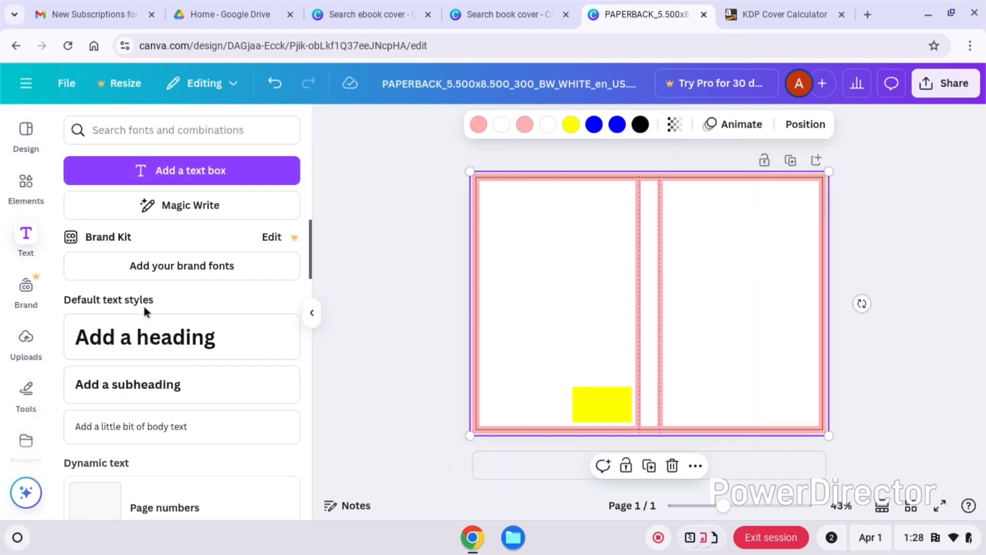
left_click(147, 383)
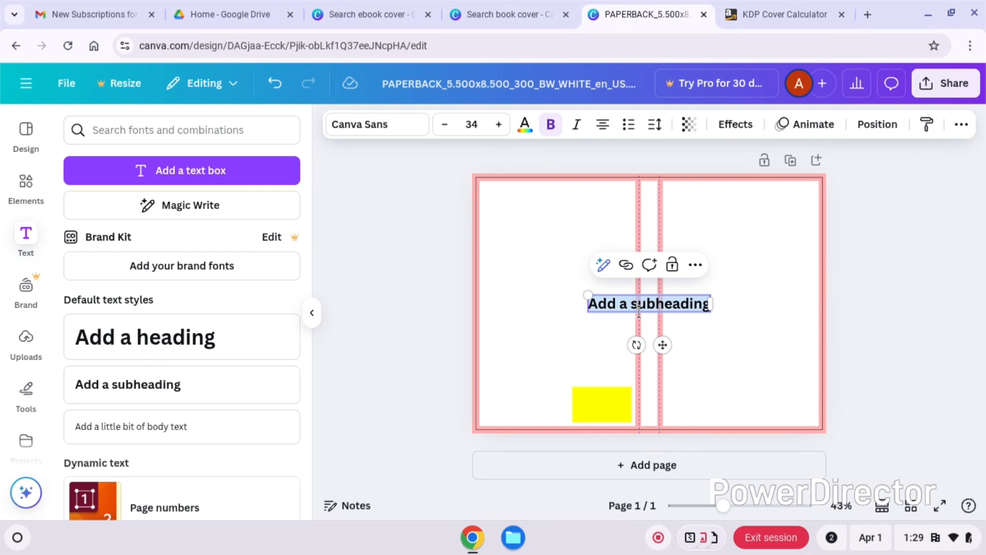
type("The")
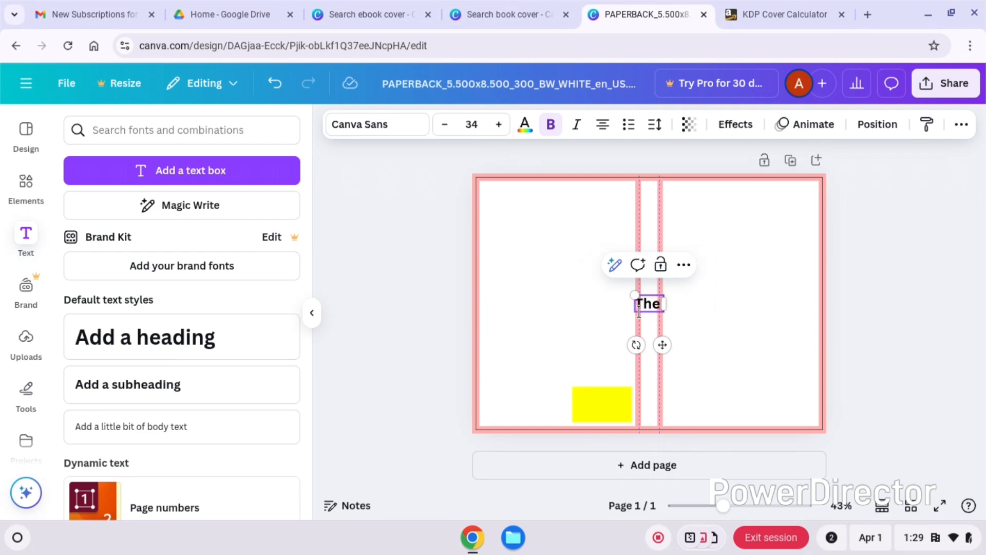
type(" Wins")
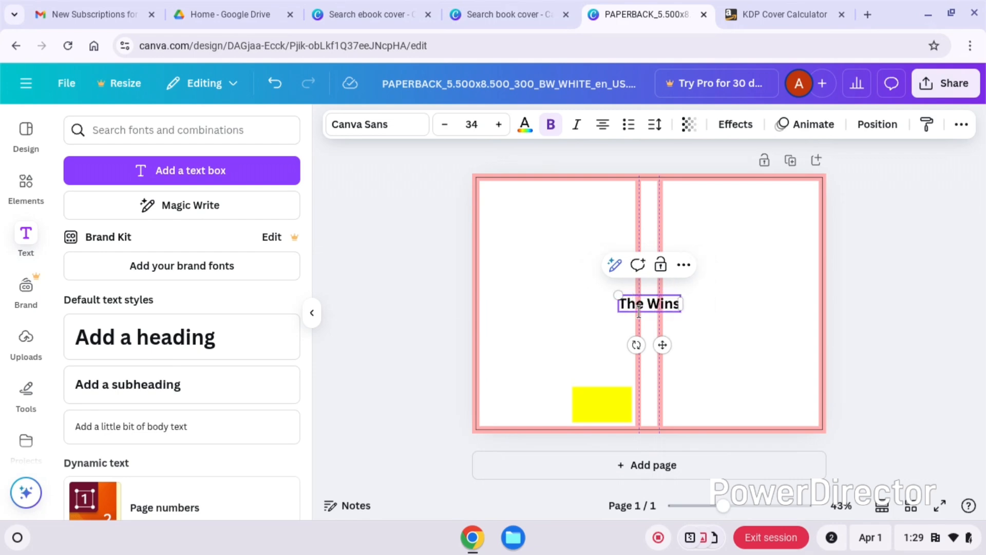
key("BackSpace")
type("d")
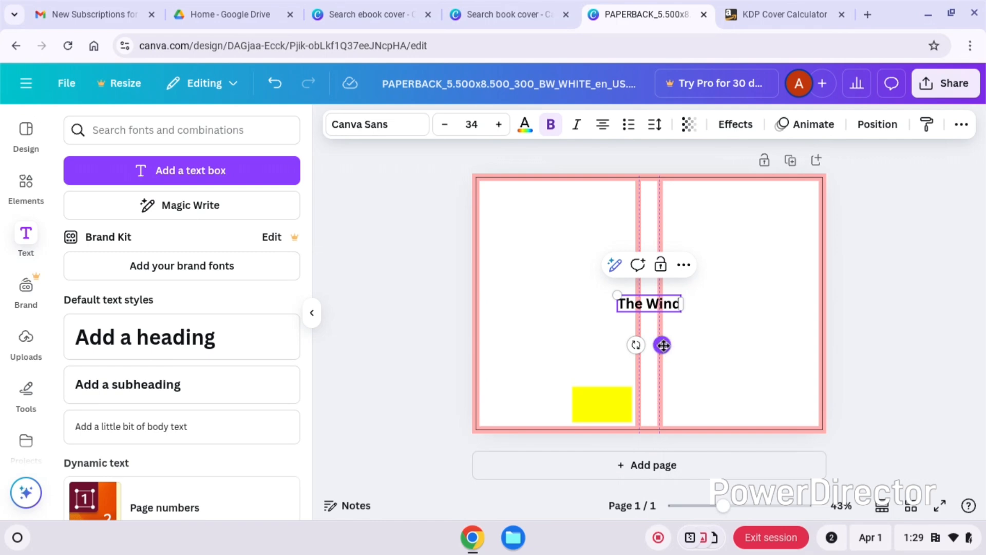
- Rotate the "The Wind" text clockwise to run vertically and place it centered in the upper part of the spine
left_click_drag(663, 345, 626, 311)
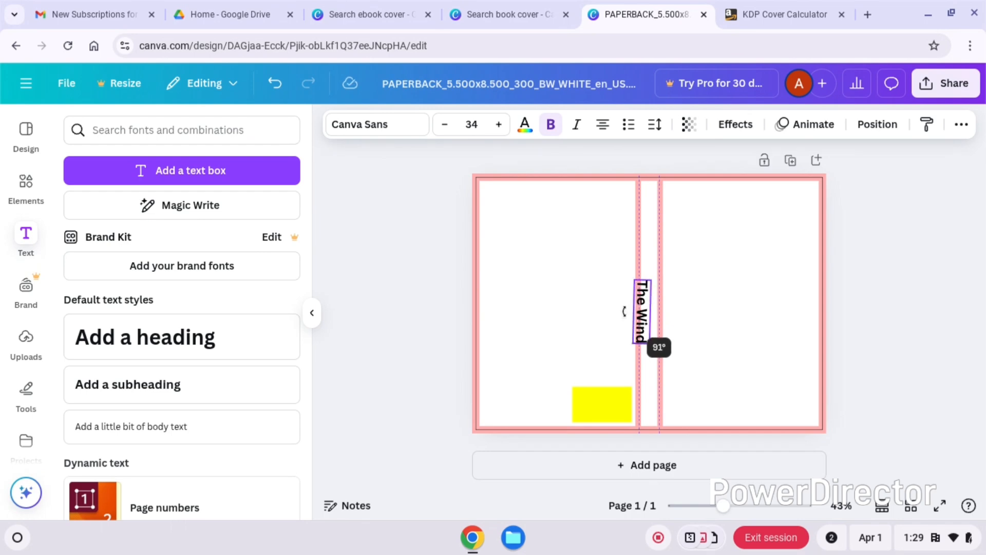
left_click_drag(625, 313, 610, 244)
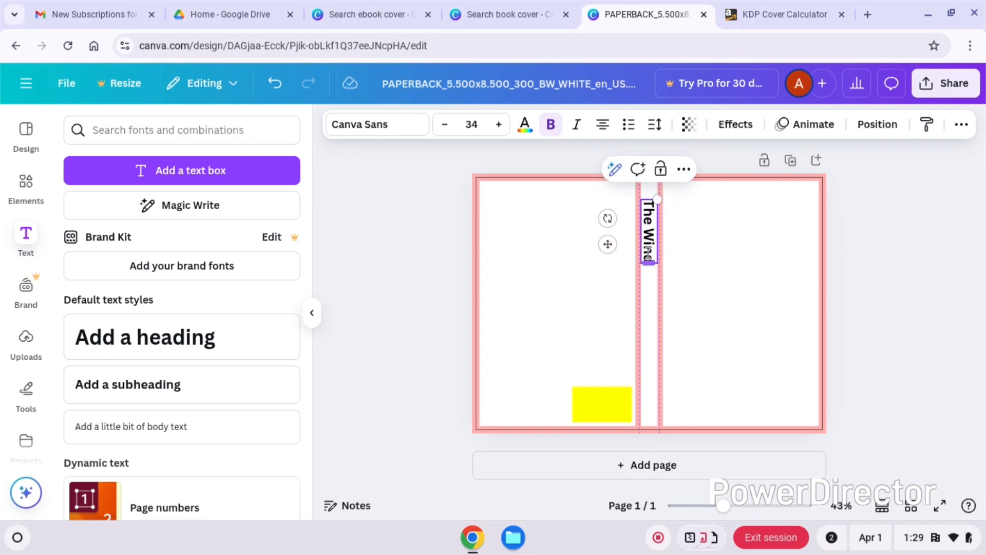
left_click(696, 244)
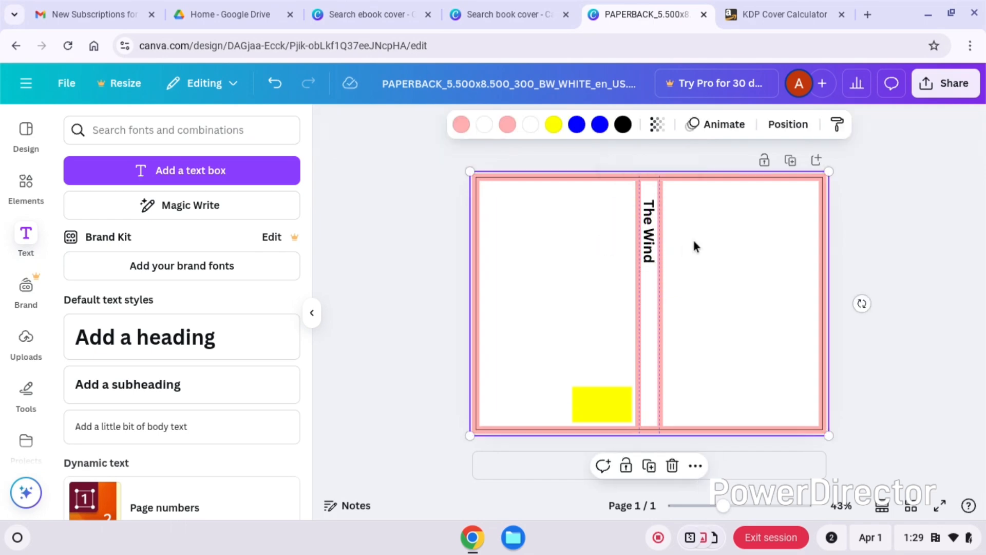
- Duplicate the vertical spine title and move the copy to the lower part of the spine
left_click(652, 247)
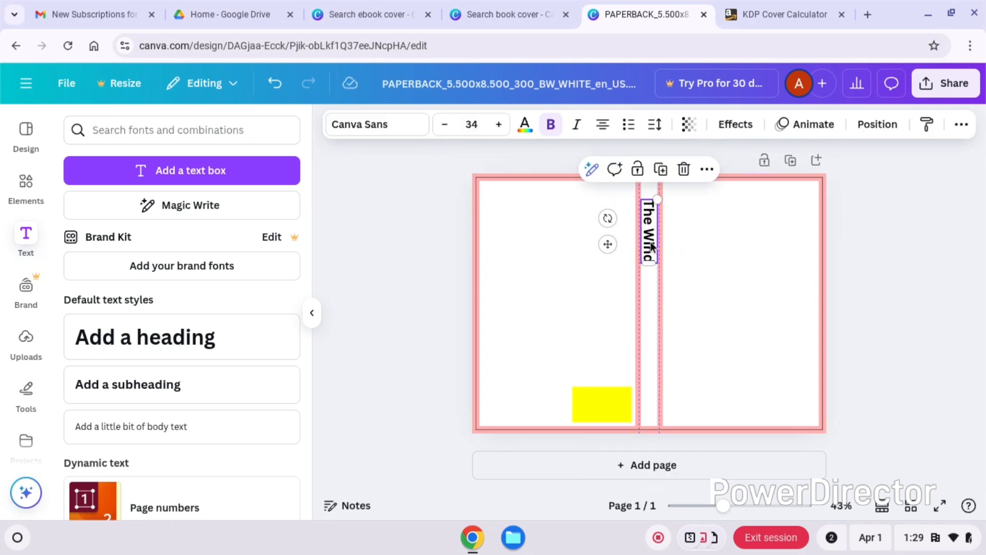
left_click(662, 172)
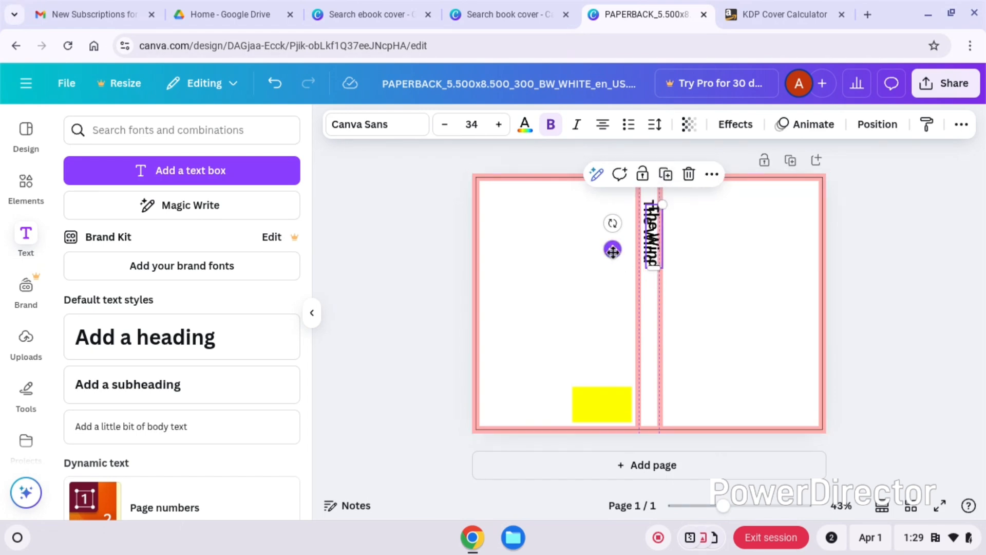
left_click_drag(613, 252, 608, 347)
- Replace the duplicated spine text with the author's full name and lengthen its box so it fits on one line
double_click(651, 337)
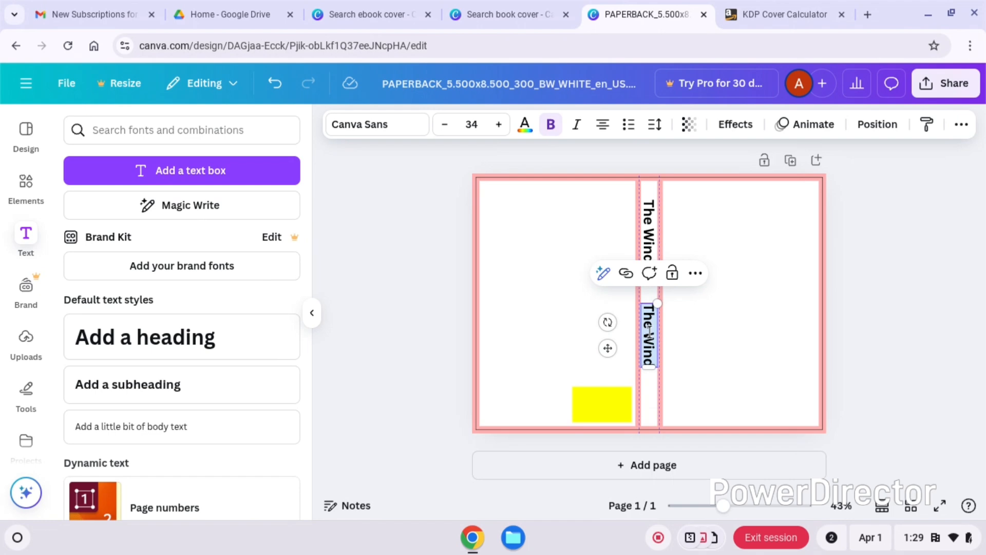
key("BackSpace")
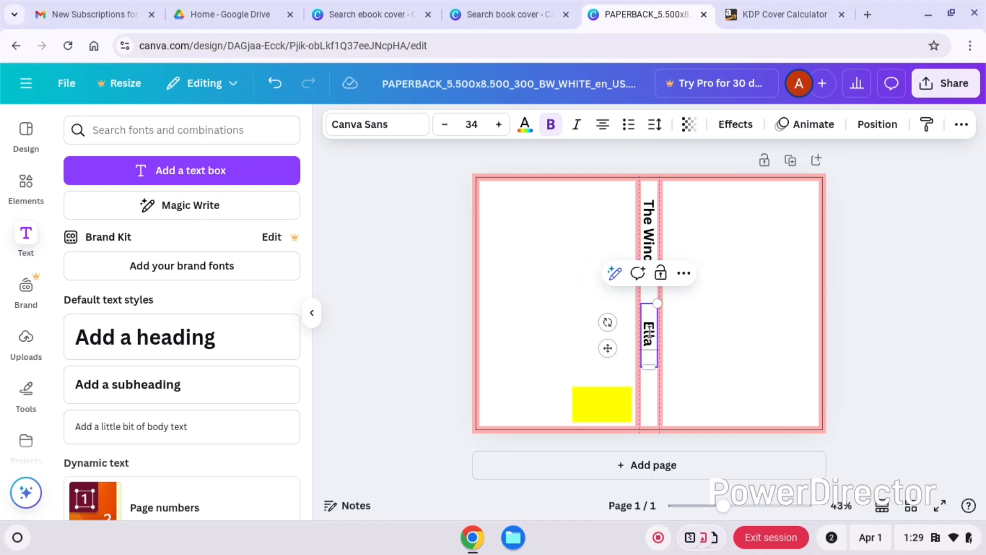
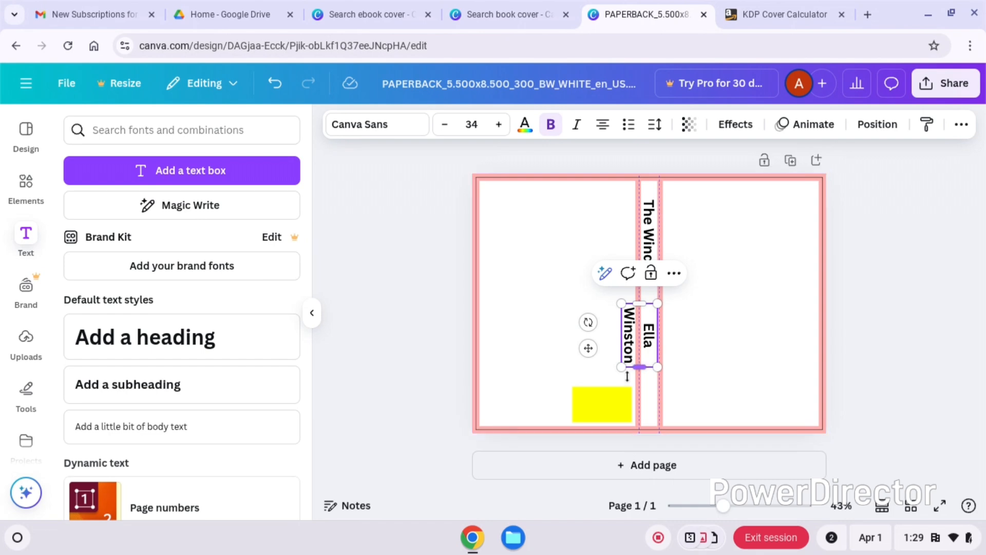
left_click_drag(643, 365, 650, 409)
left_click(714, 355)
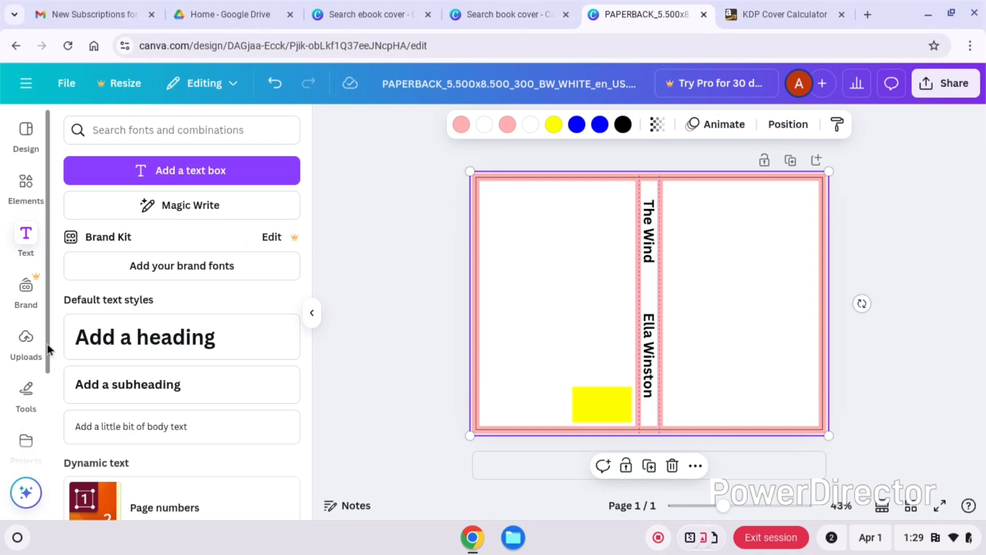
- Search the photo library for "wind" and add the free photo of a white dandelion on a dark green background
scroll(48, 401, "down", 2)
scroll(45, 453, "down", 1)
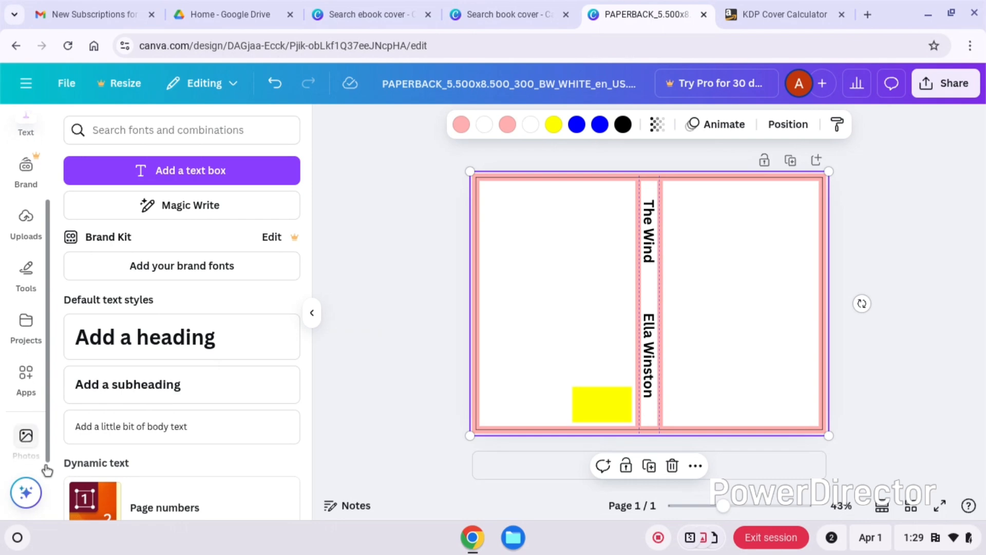
left_click(32, 450)
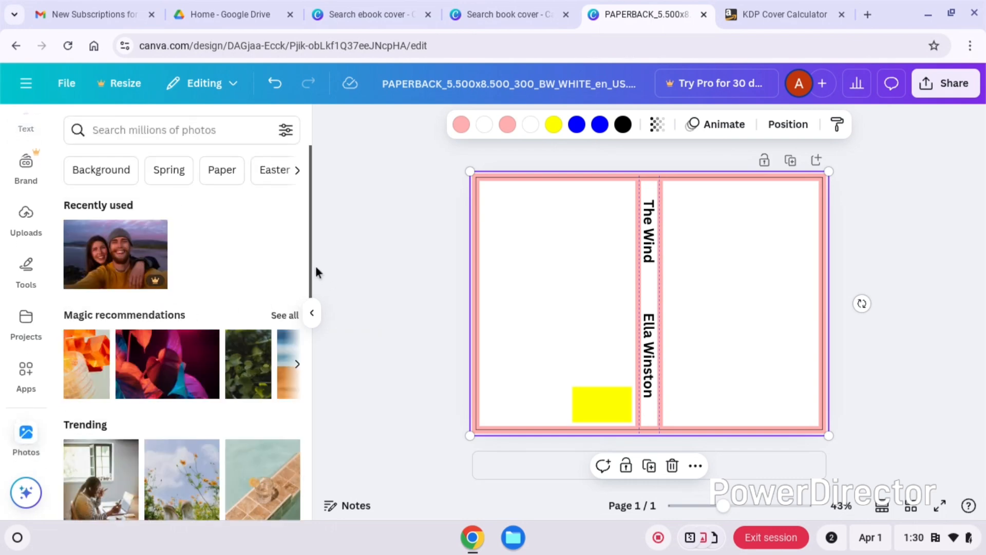
left_click(193, 129)
type("wind")
key("Return")
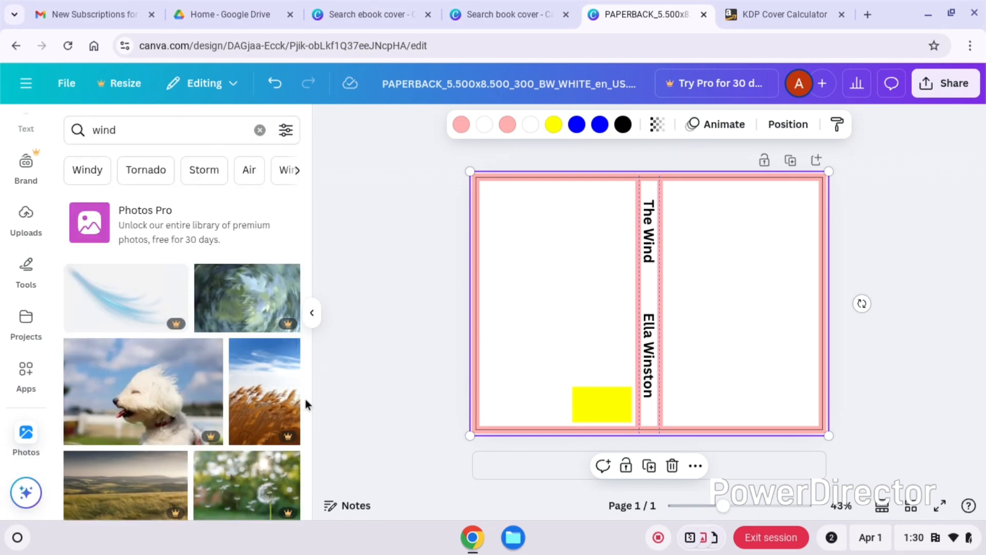
left_click_drag(309, 263, 319, 358)
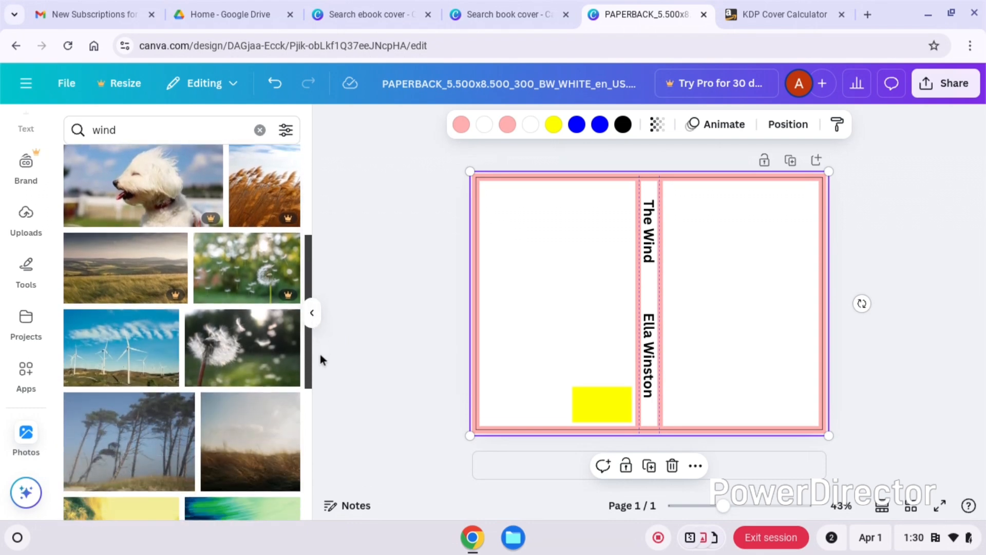
left_click(240, 368)
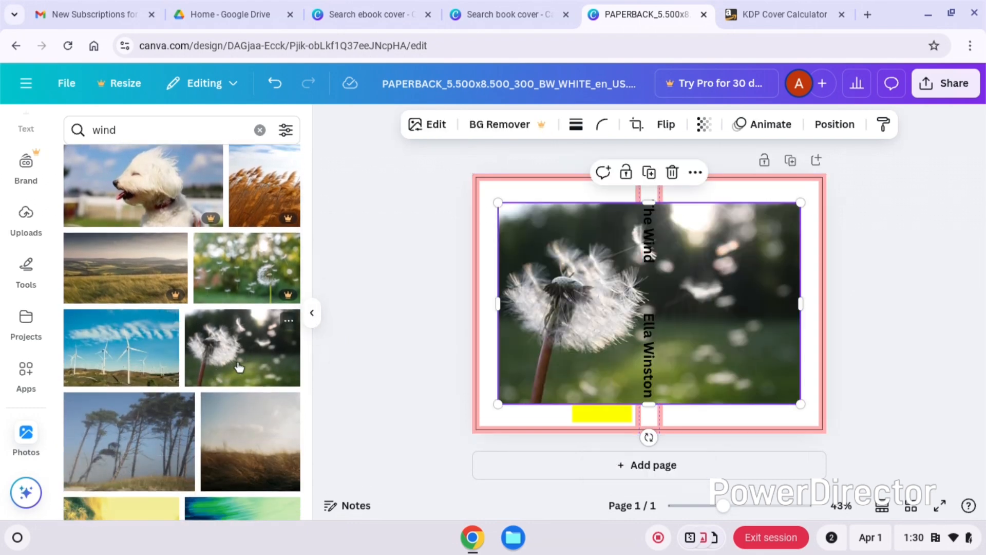
- Move and crop the dandelion photo to fill the whole back cover, from the outer edges up to the spine
left_click_drag(604, 324, 586, 303)
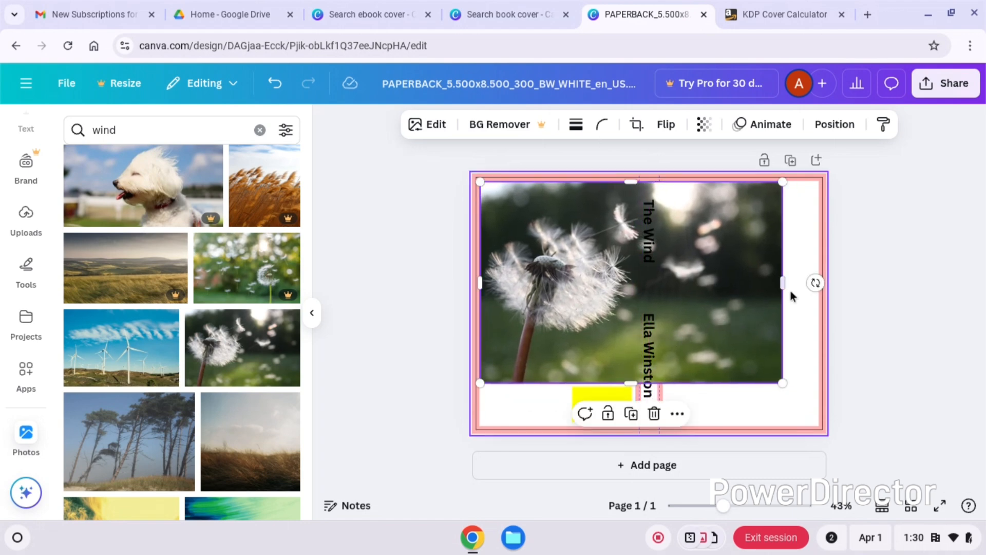
left_click_drag(782, 284, 641, 290)
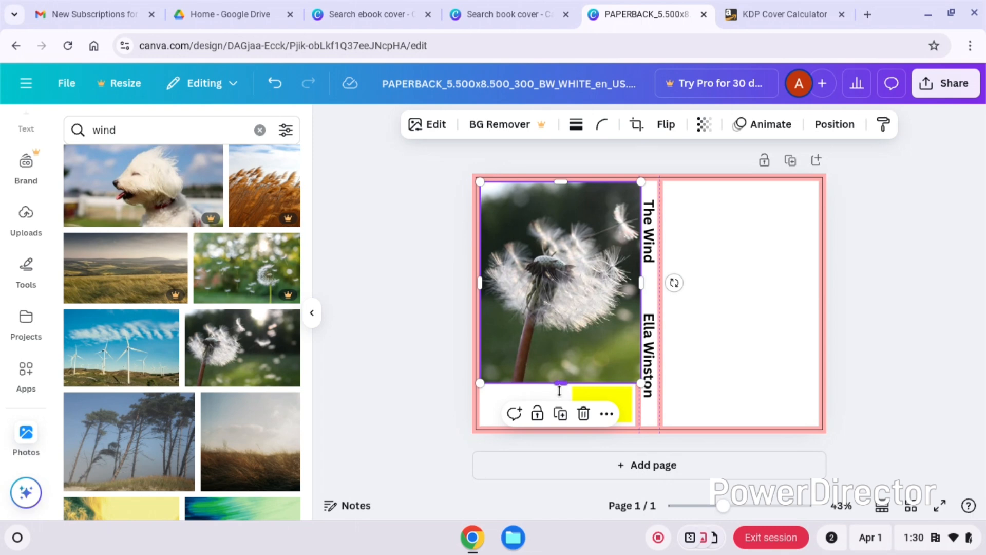
left_click_drag(560, 390, 564, 431)
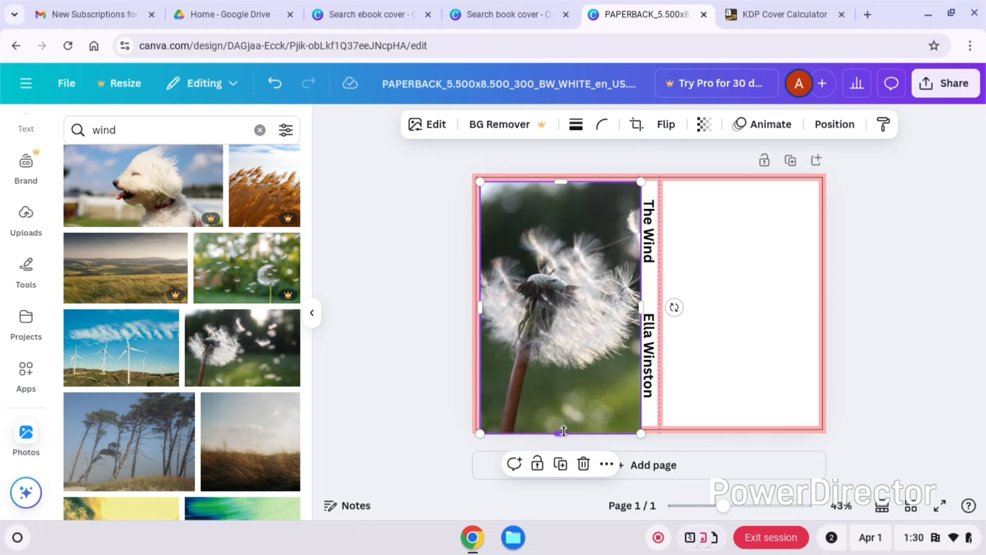
left_click_drag(478, 308, 472, 308)
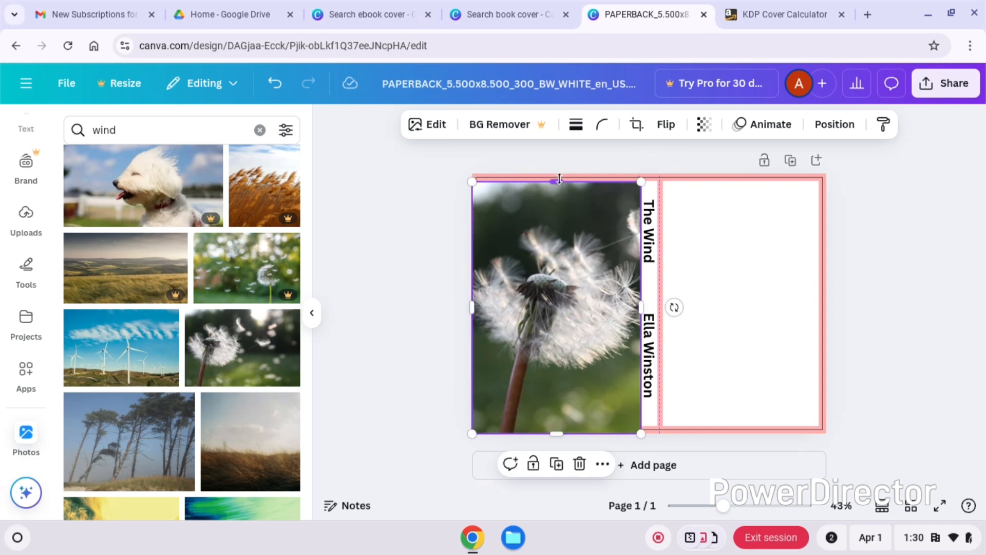
left_click_drag(559, 178, 559, 173)
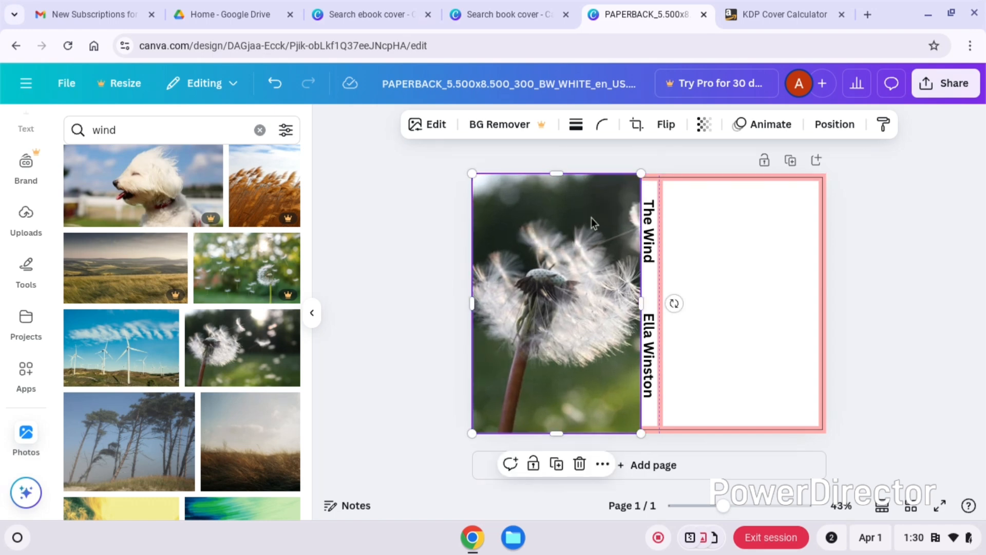
left_click(792, 288)
left_click(565, 389)
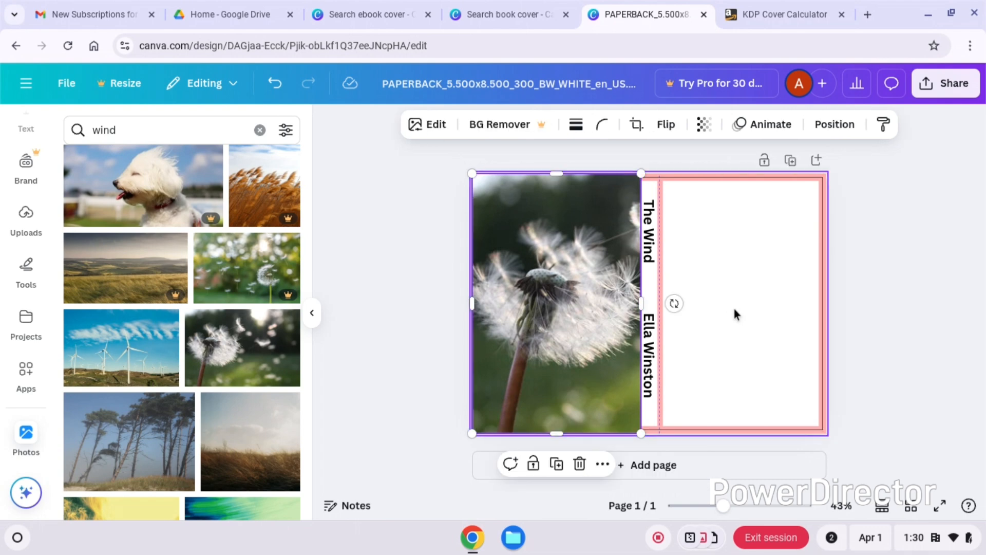
left_click(736, 307)
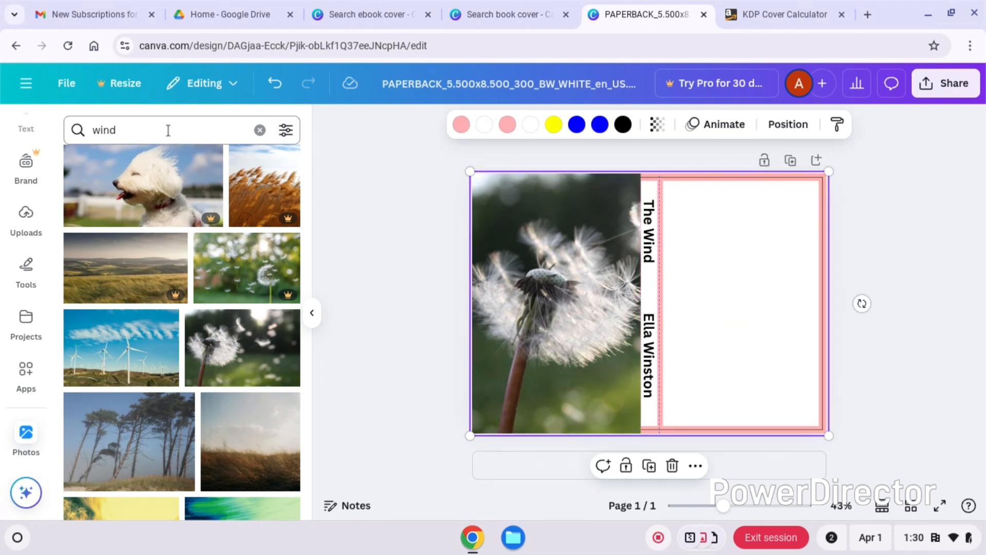
- Search the photo library for "beauty" and add the free photo of two laughing women outdoors
left_click(144, 130)
type("beauty")
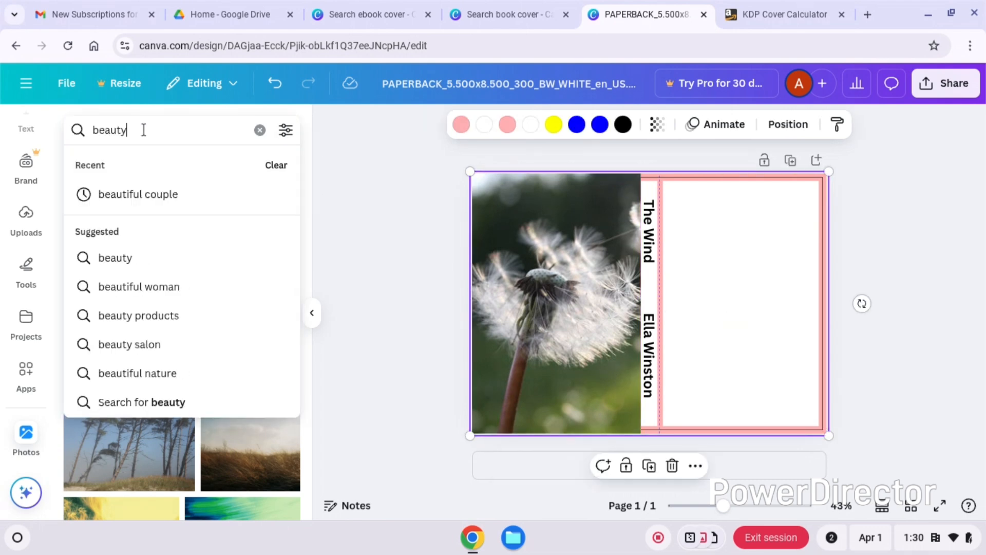
key("Return")
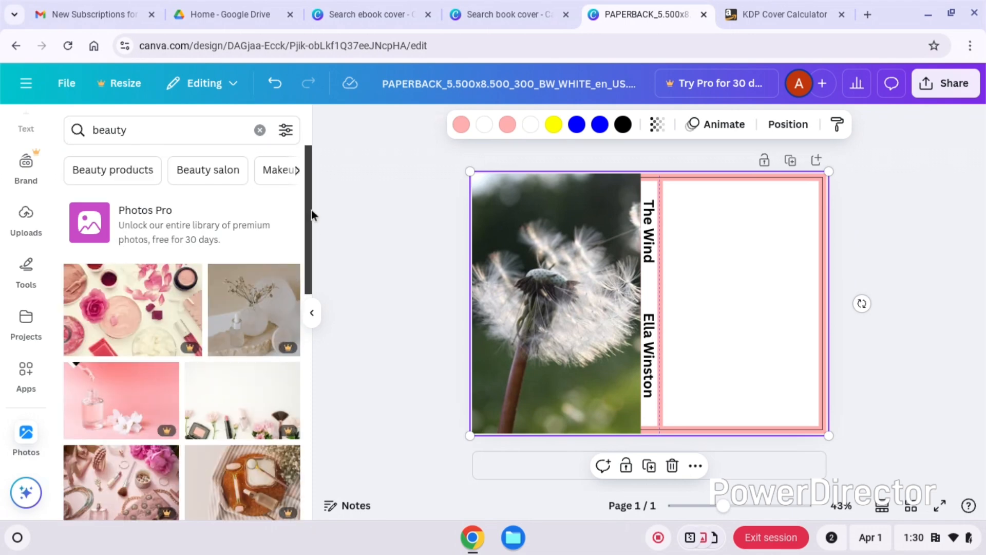
left_click_drag(311, 210, 300, 353)
scroll(300, 354, "down", 4)
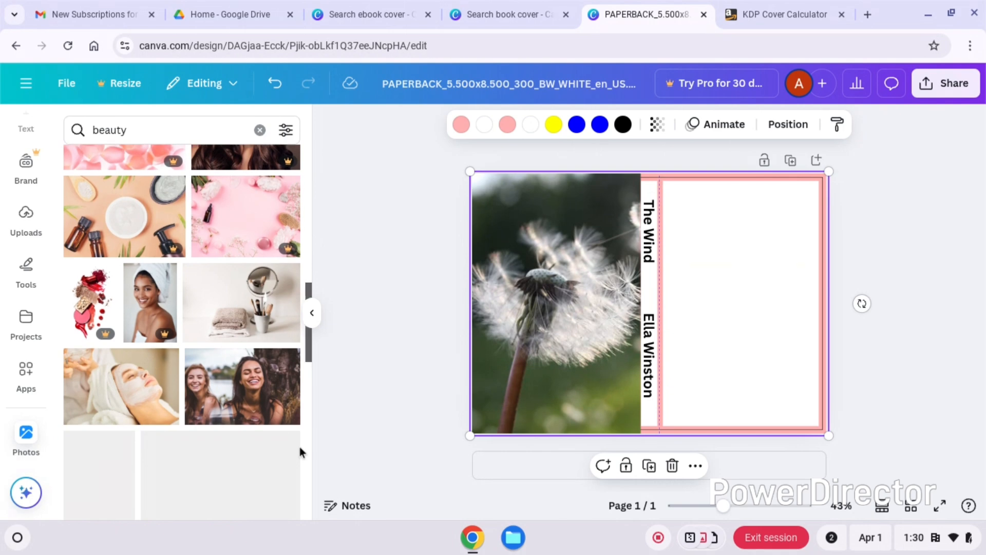
left_click(242, 386)
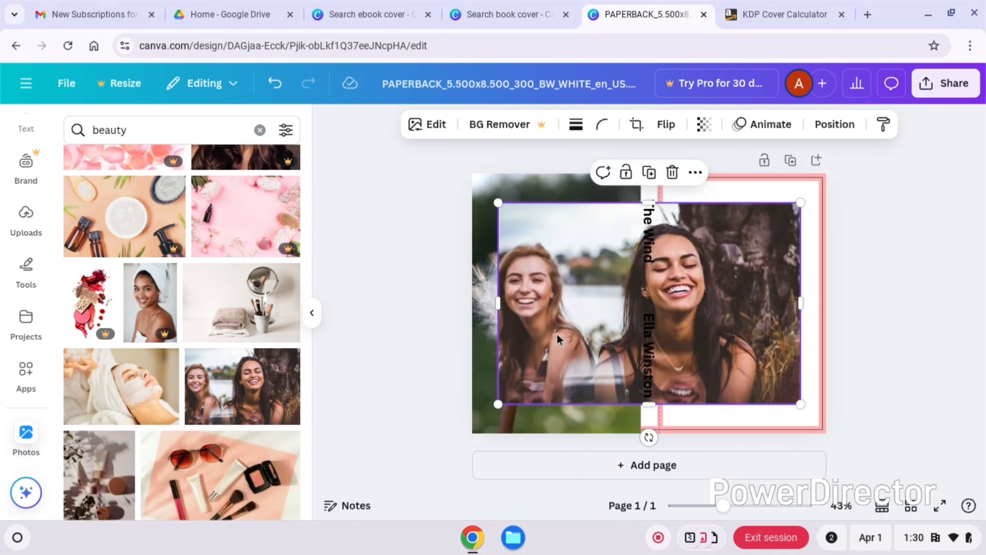
- Crop the women's photo to the dark-haired woman and fit it over the whole front cover, from the spine to the outer edges
left_click_drag(498, 306, 658, 313)
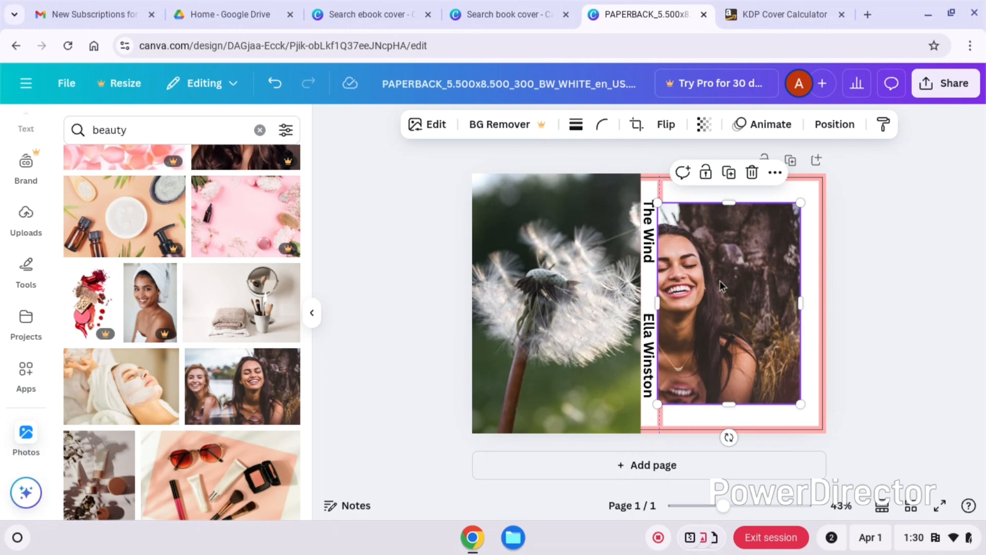
left_click_drag(720, 280, 727, 250)
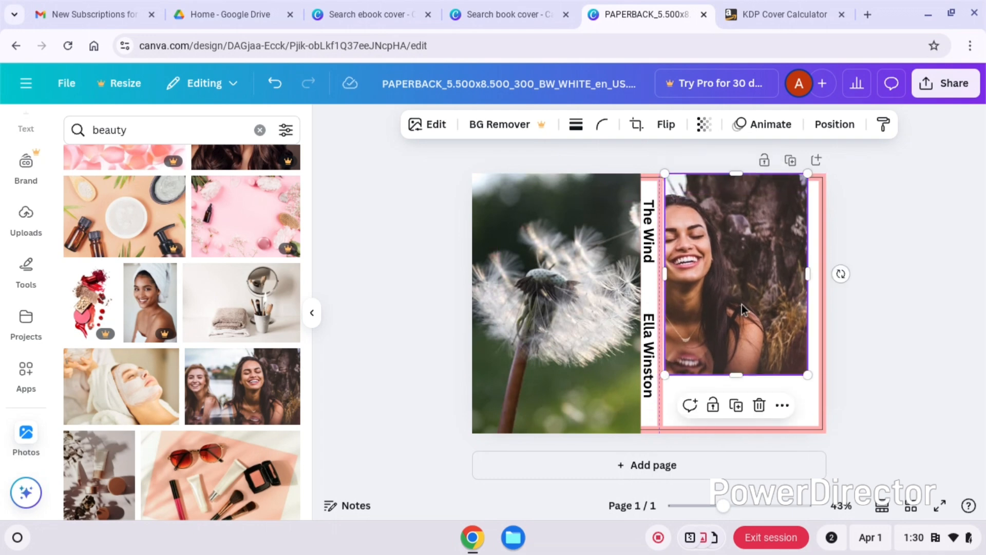
left_click_drag(739, 377, 740, 442)
left_click_drag(808, 304, 824, 305)
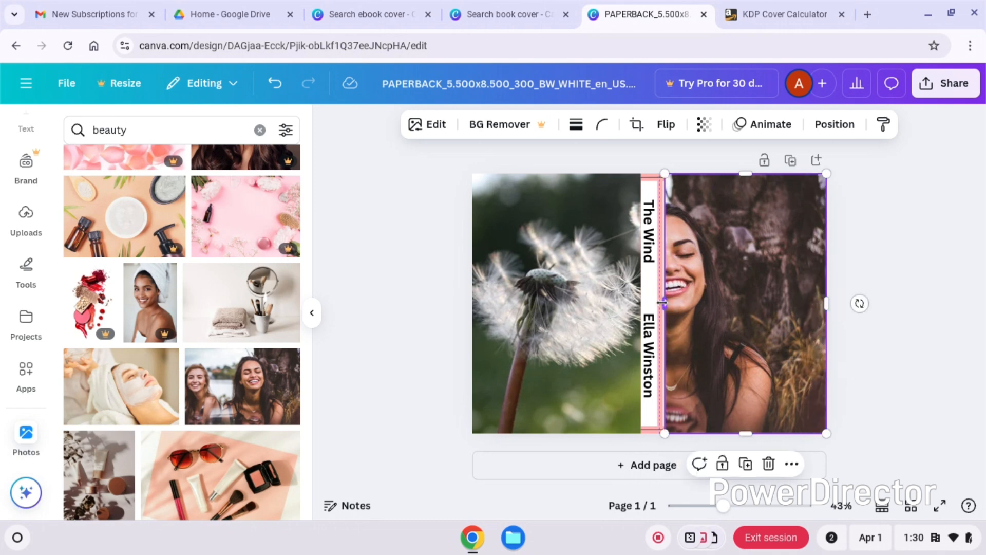
mouse_move(662, 304)
left_mouse_down()
mouse_move(633, 301)
mouse_move(658, 302)
left_mouse_up()
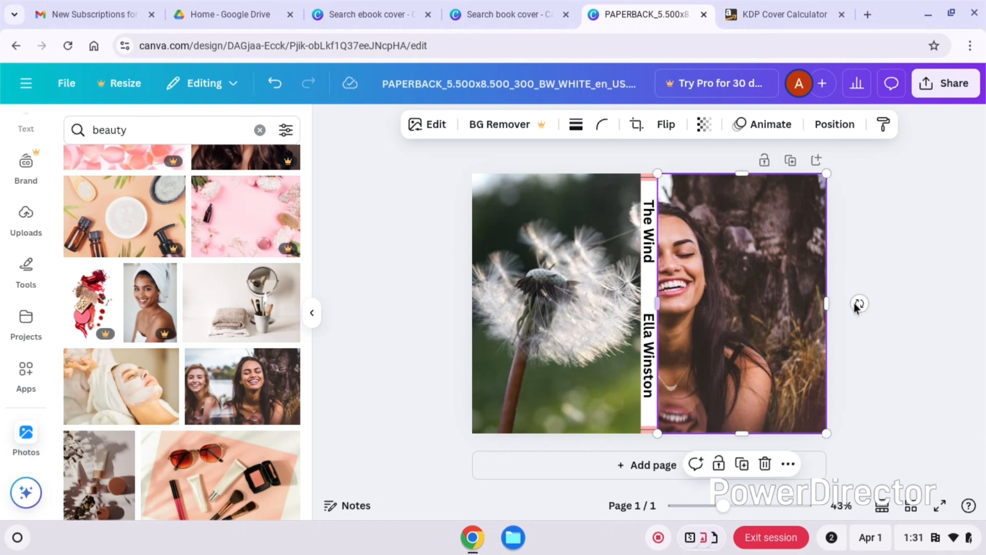
left_click(887, 359)
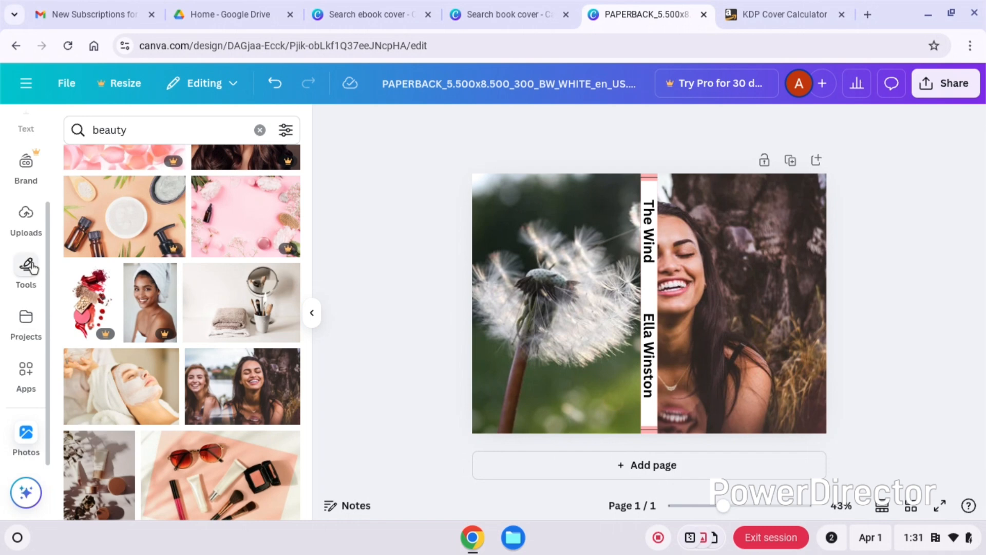
- Add a heading reading "THE WIND" and move it onto the front cover, over the woman's photo
left_click_drag(48, 232, 45, 158)
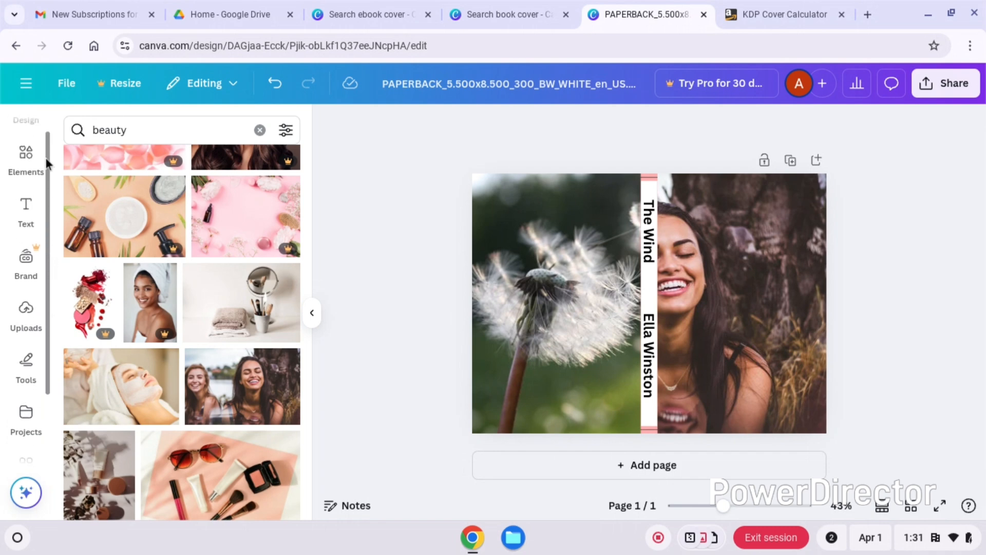
left_click(25, 208)
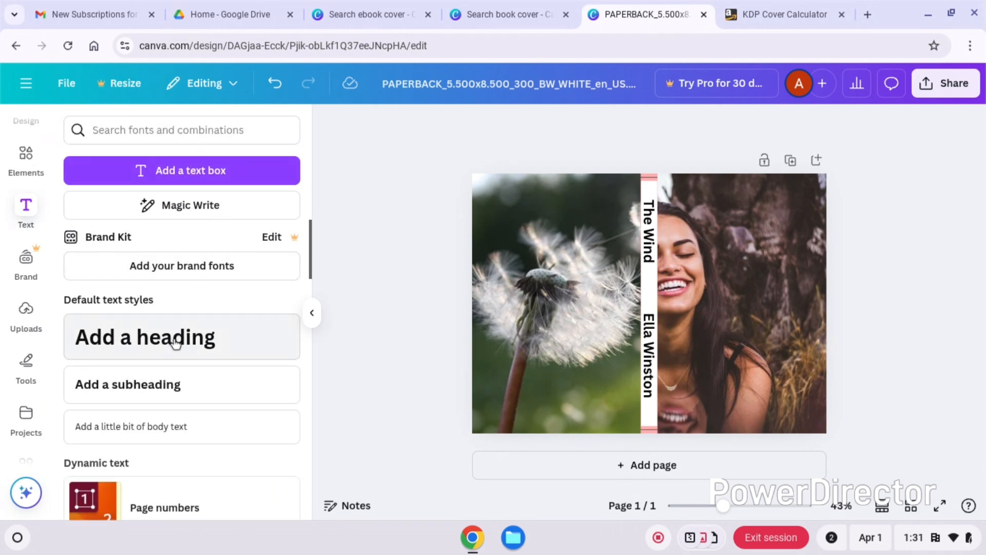
left_click(176, 344)
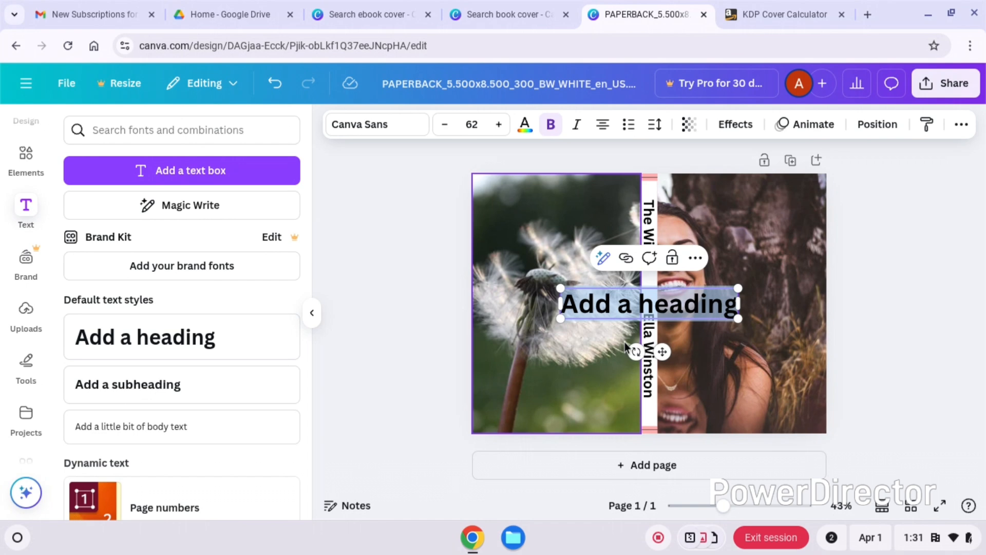
type("TH")
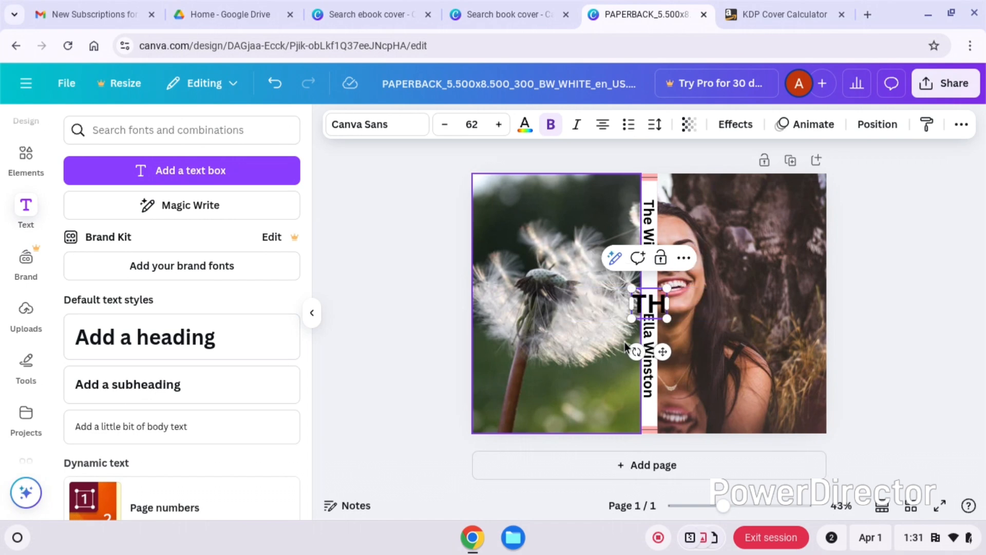
type("E WIND")
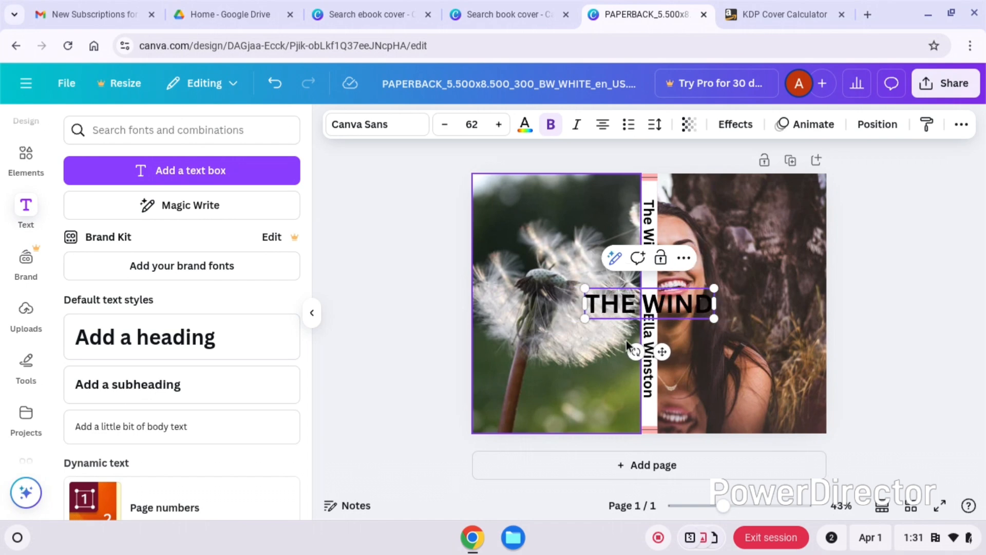
left_click_drag(663, 352, 753, 377)
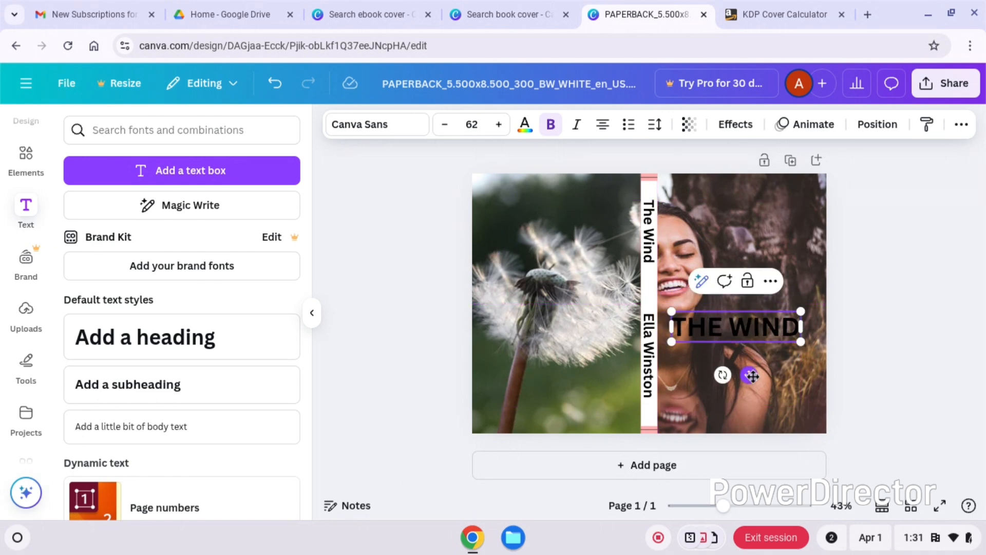
- Duplicate the front cover's "THE WIND" heading, move the copy to the top of the cover and replace its text with the author's name in capitals
left_click(779, 371)
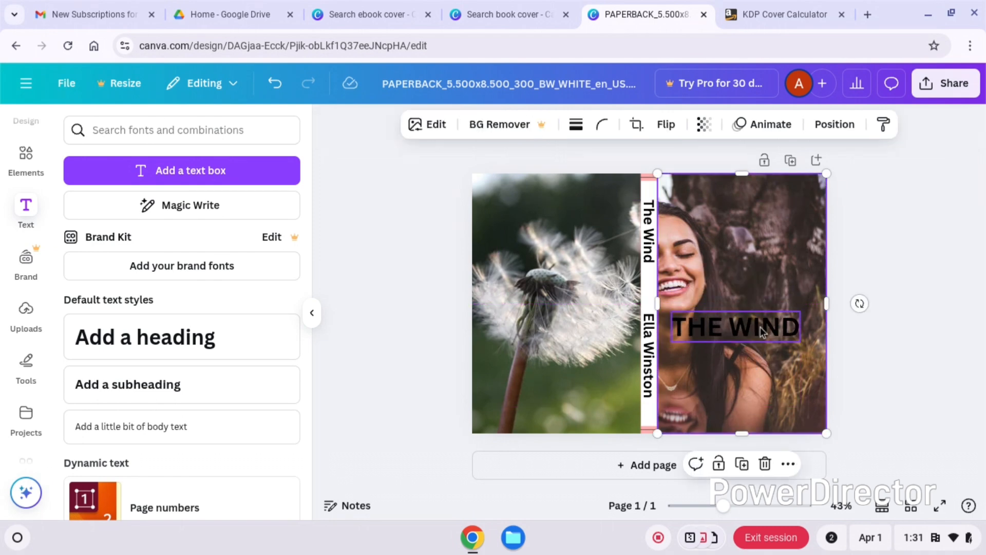
left_click(762, 332)
left_click(749, 287)
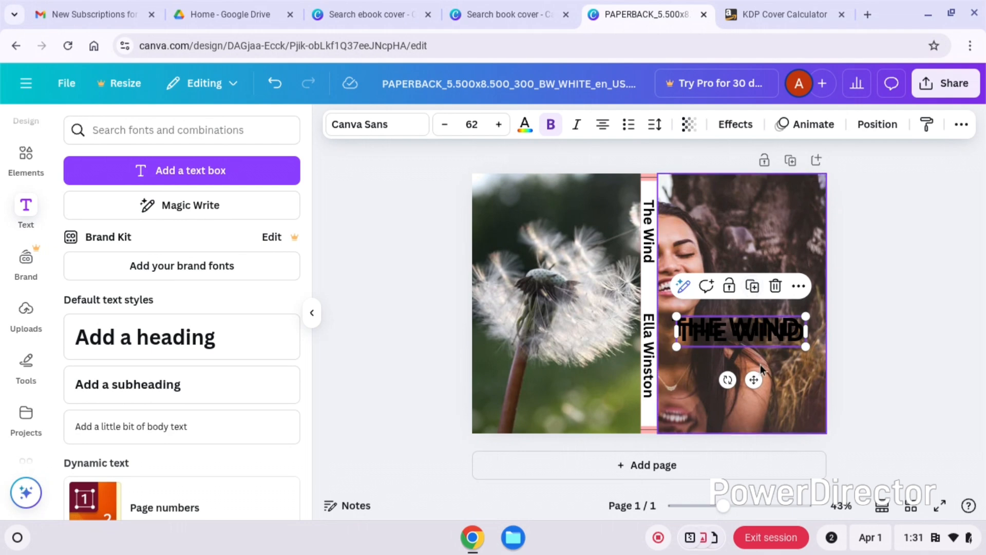
left_click_drag(750, 375, 749, 255)
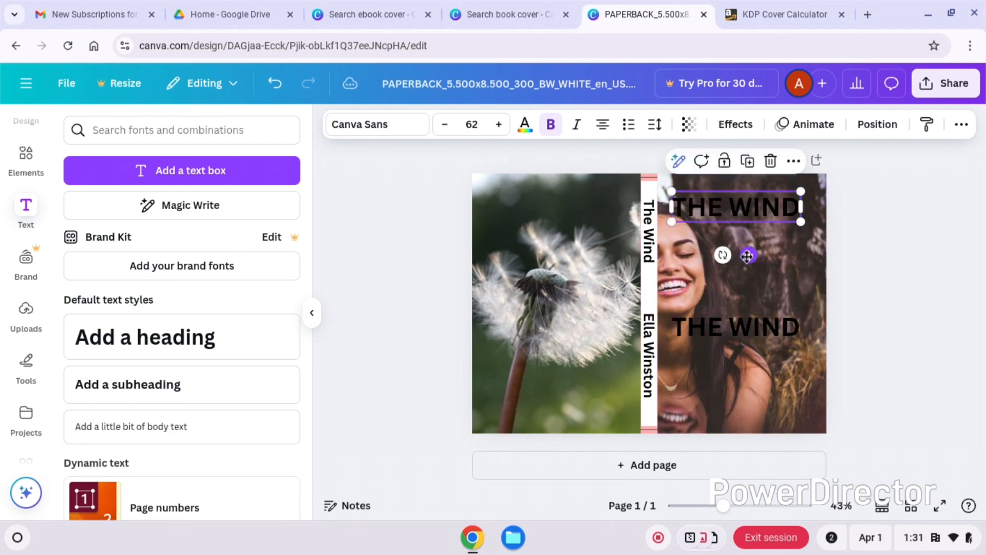
double_click(738, 207)
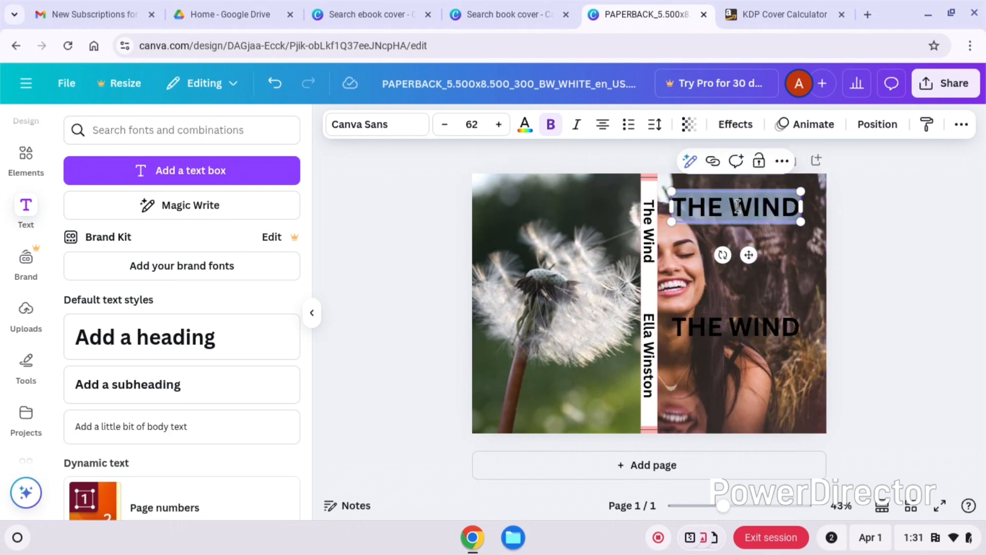
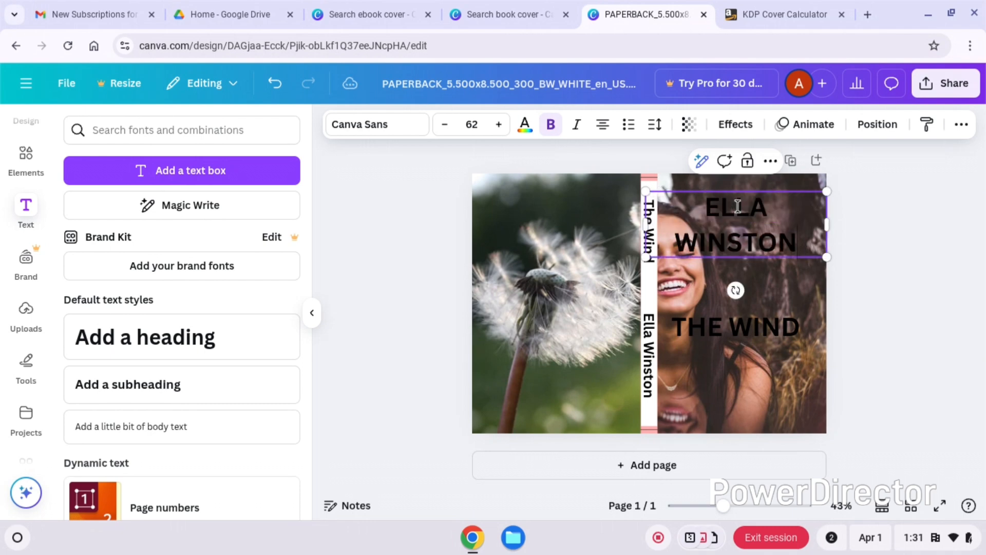
left_click(887, 300)
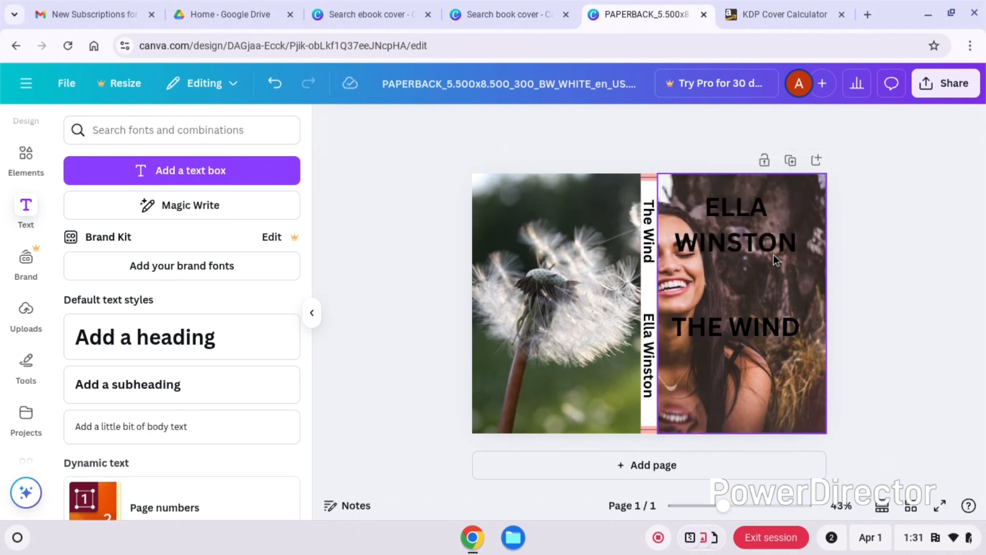
- Shrink the author's name to font size 50.8 at the upper outer corner of the front cover and color it white
left_click_drag(755, 239, 753, 219)
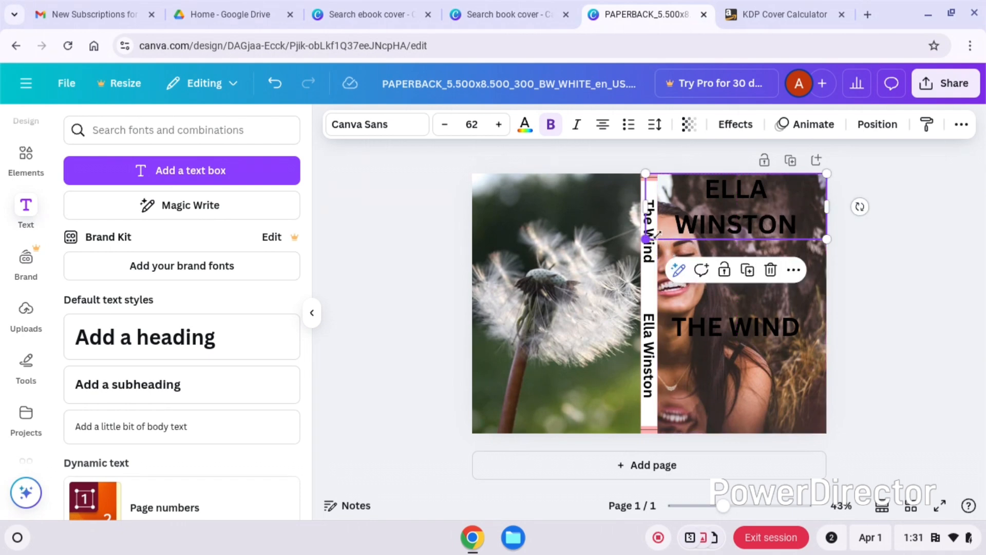
left_click_drag(646, 238, 679, 228)
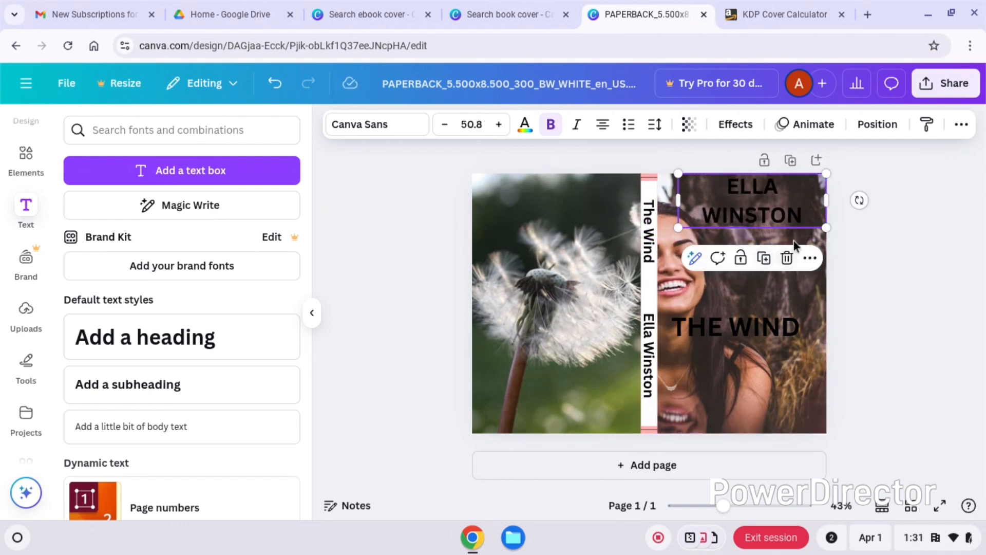
double_click(755, 207)
left_click(754, 207)
triple_click(754, 207)
left_click(755, 207)
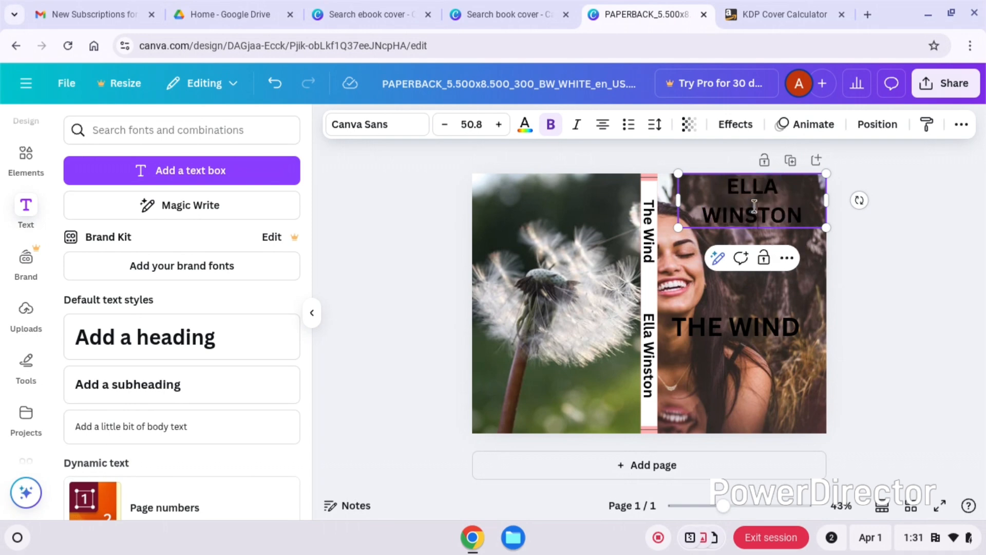
double_click(755, 207)
triple_click(755, 207)
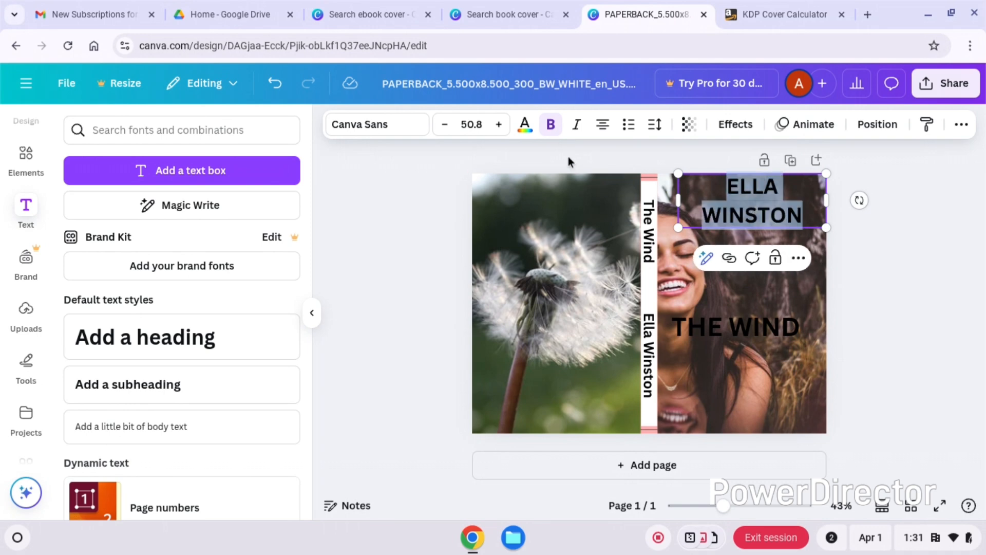
left_click(525, 126)
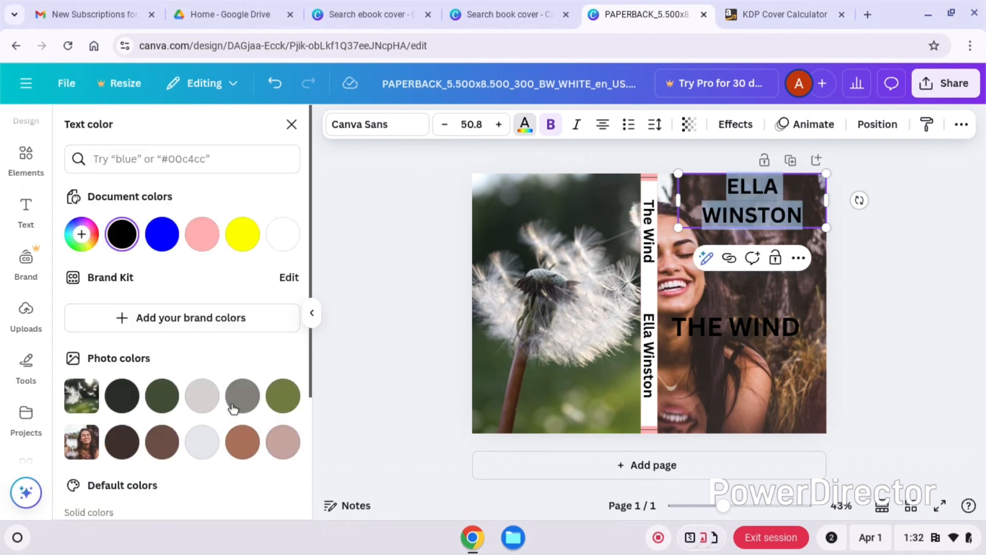
left_click_drag(310, 251, 319, 390)
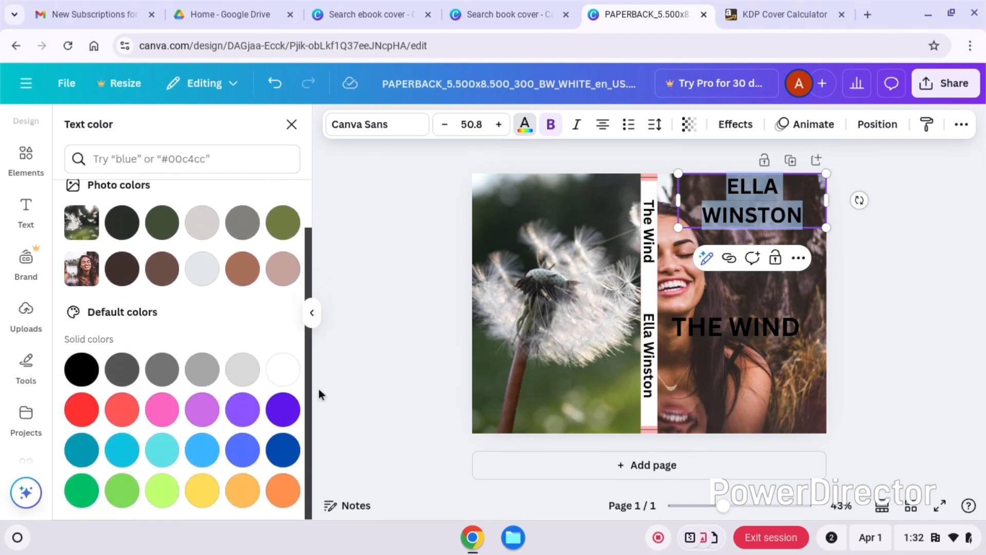
left_click(282, 370)
left_click(938, 321)
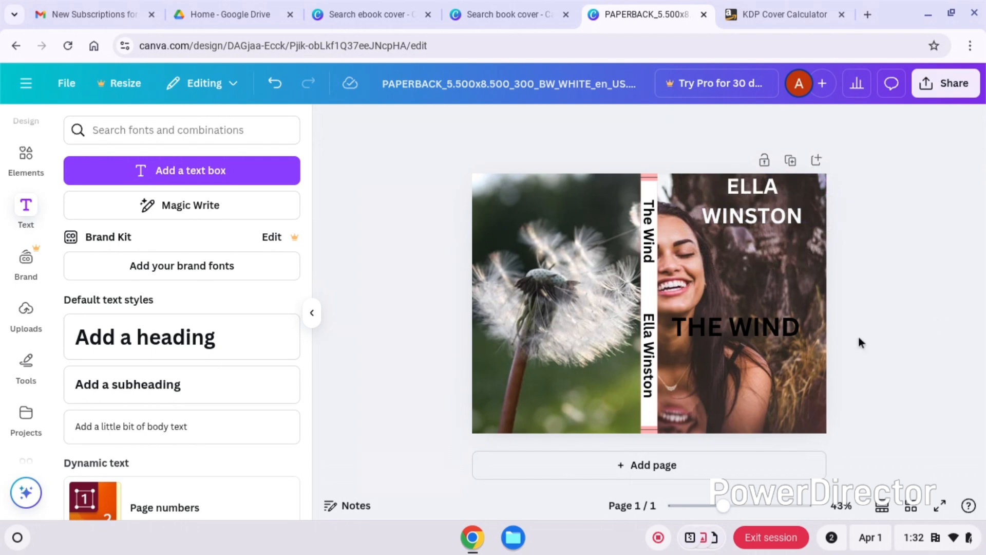
- Color the front cover's "THE WIND" title white and move it lower on the cover
left_click(763, 333)
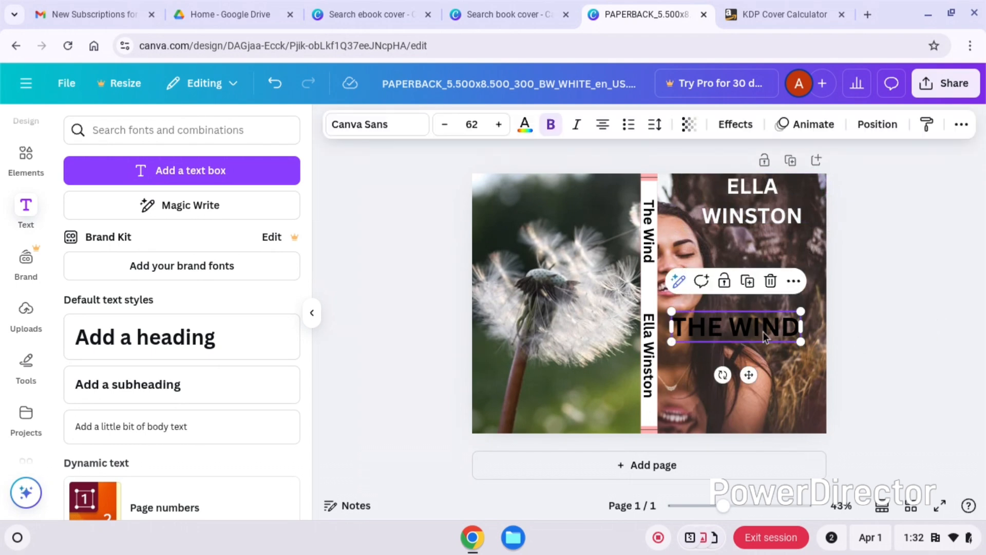
double_click(763, 331)
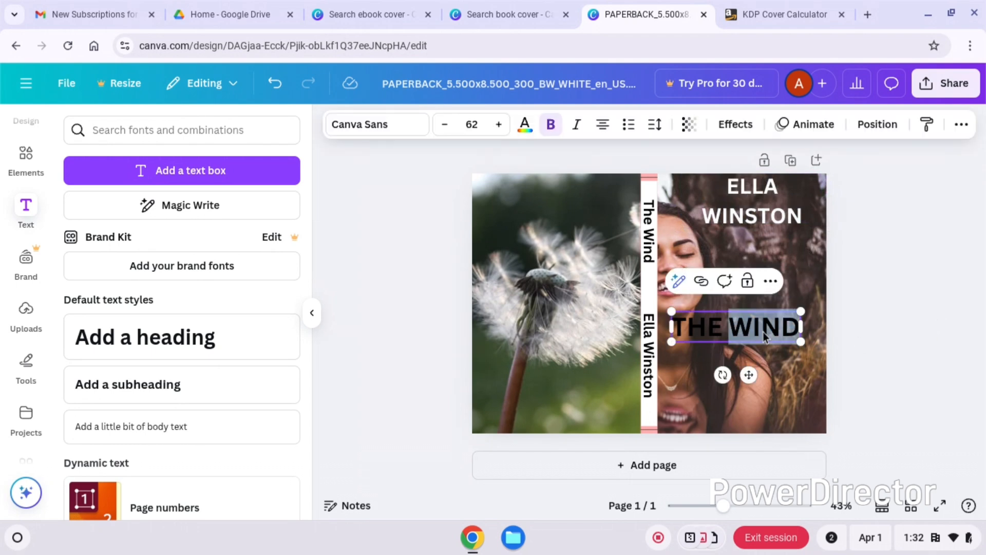
left_click(531, 123)
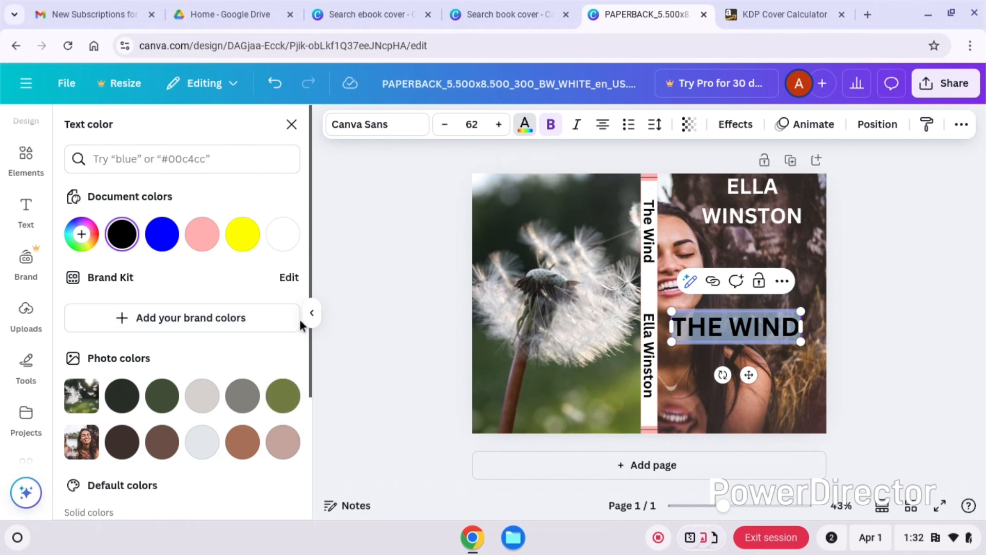
left_click(282, 235)
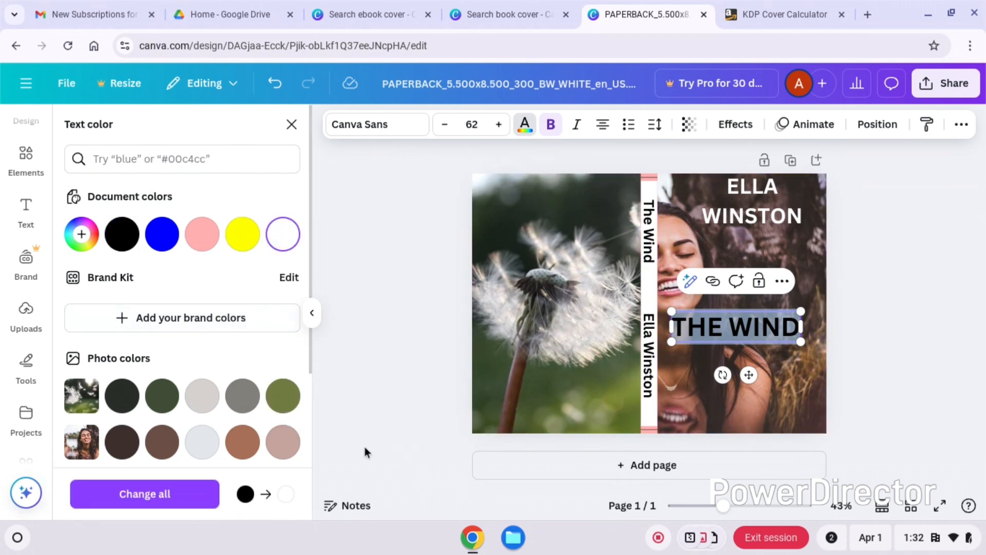
left_click(870, 279)
left_click_drag(771, 330, 782, 374)
left_click(925, 353)
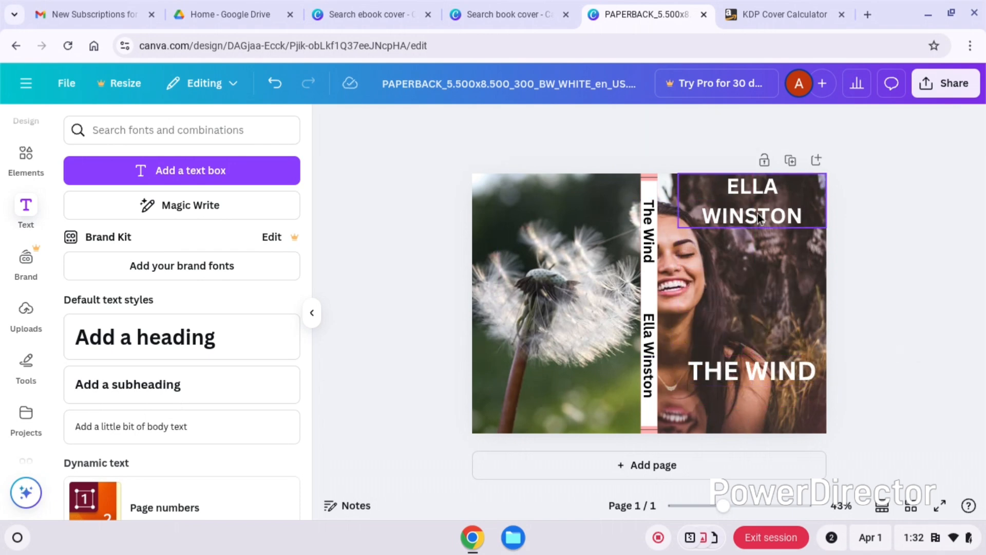
- Set the font of the front cover's "THE WIND" title to Apricots and move the author's name down to just above it
double_click(748, 379)
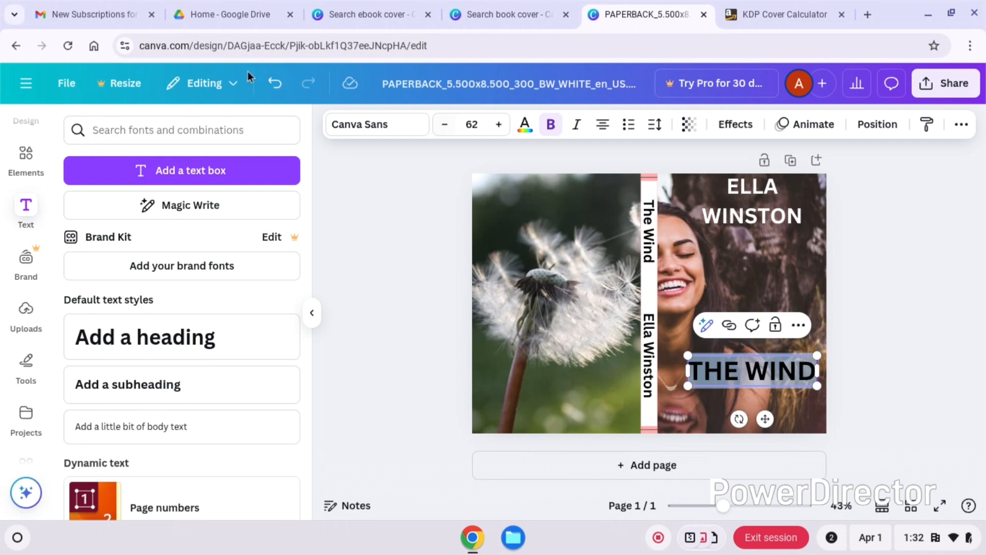
left_click(343, 129)
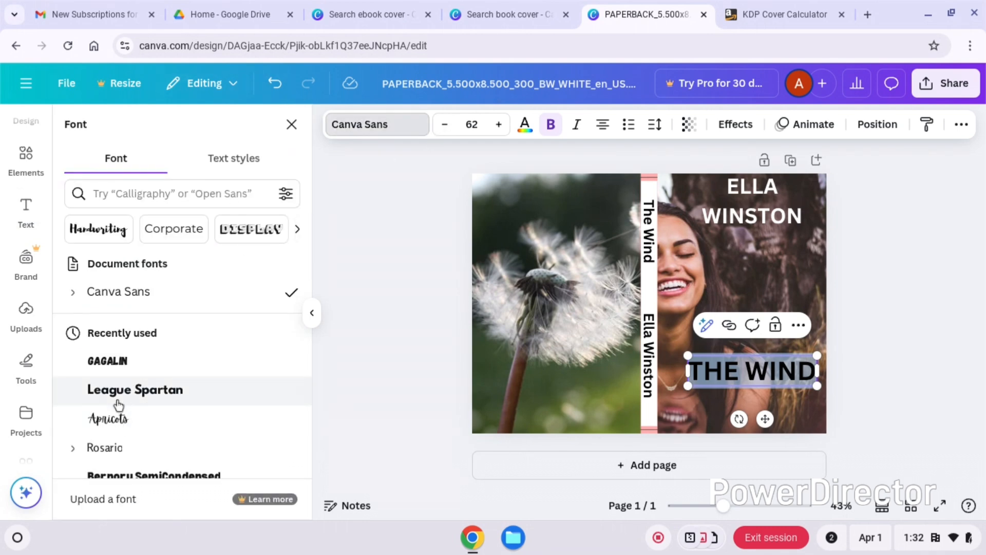
left_click(112, 425)
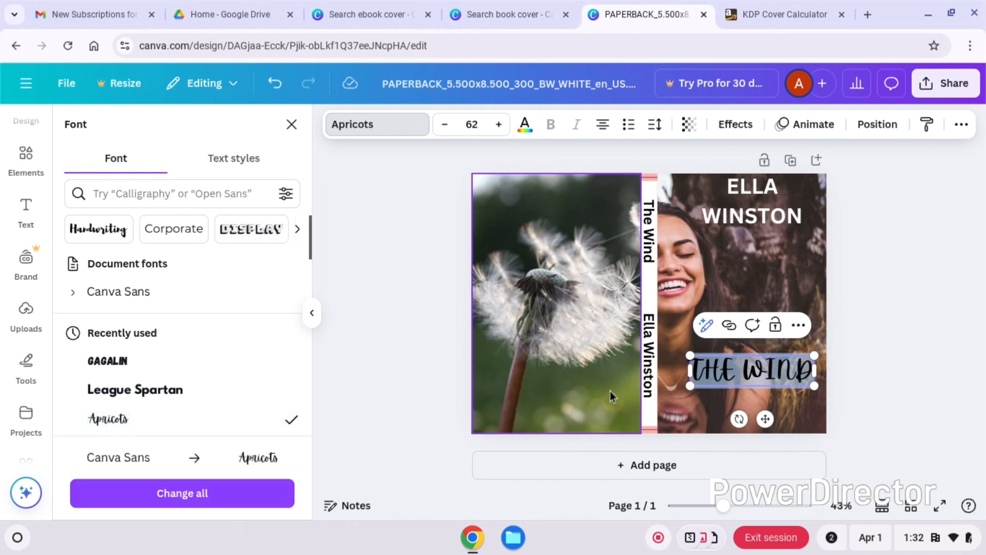
left_click(879, 316)
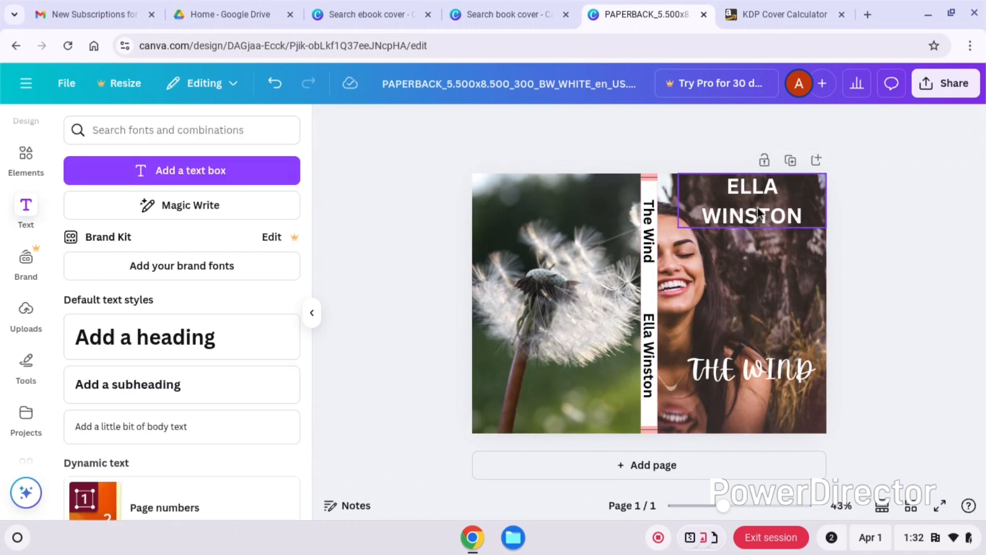
left_click_drag(757, 208, 758, 284)
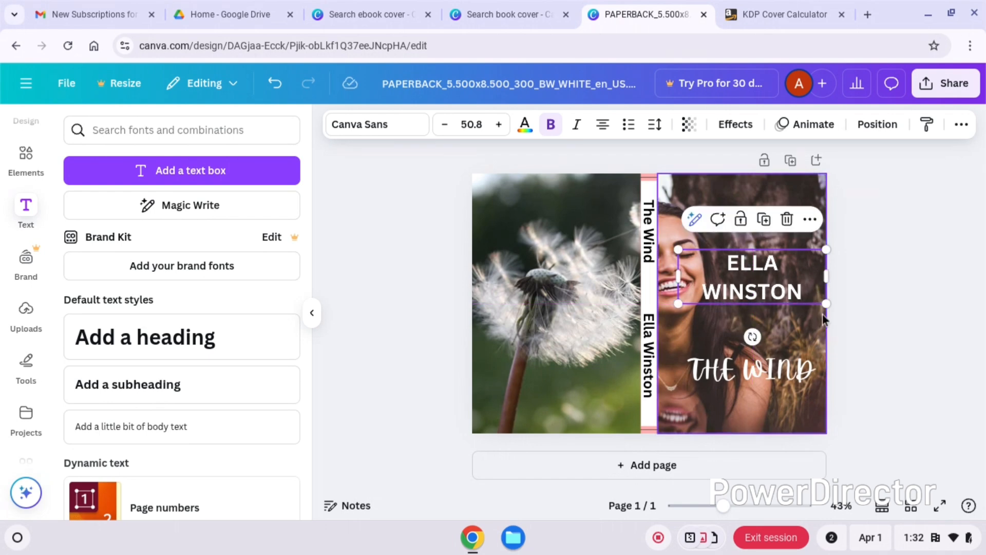
left_click(863, 305)
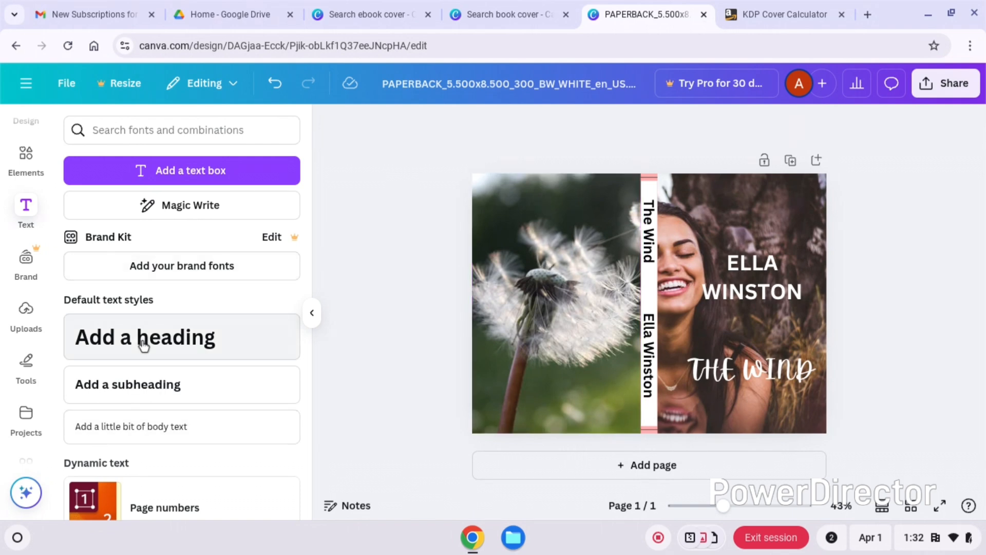
- Add a body text box at the top of the back cover reading "may has always been ....."
left_click(146, 427)
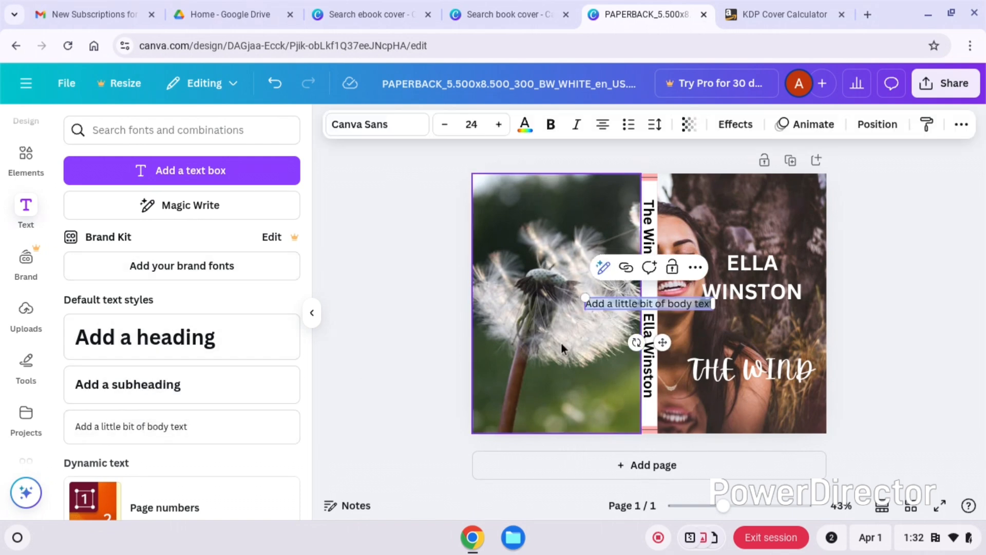
left_click_drag(663, 343, 566, 237)
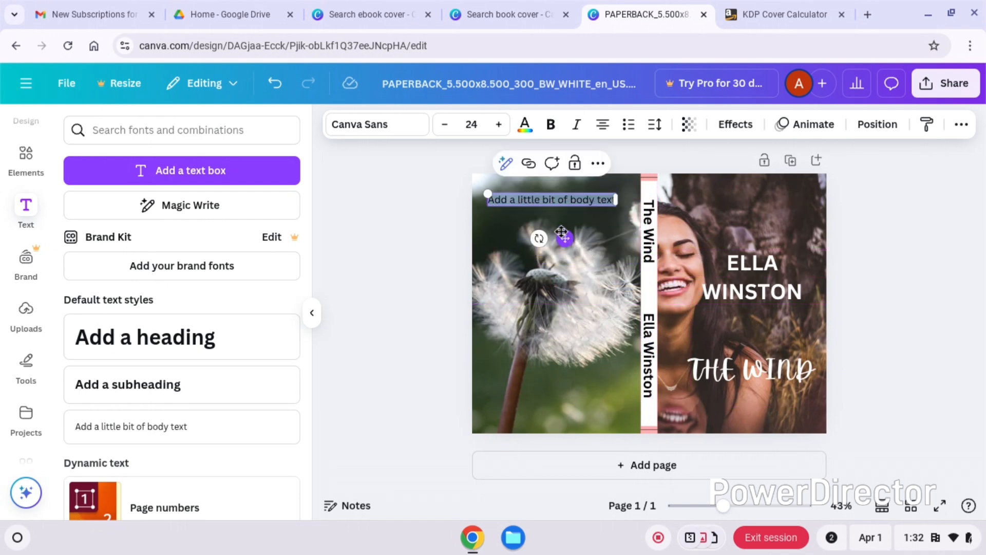
type("may ha")
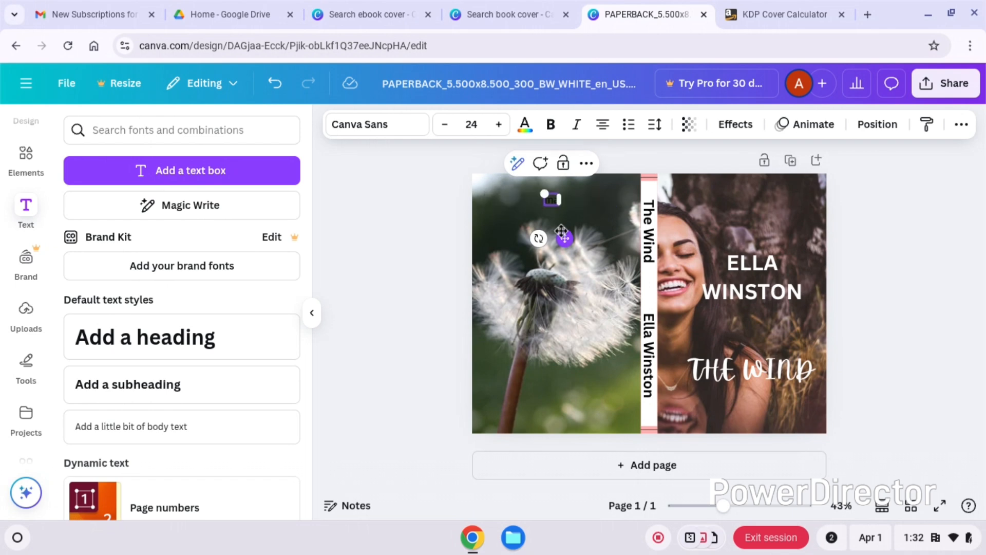
type("s alw")
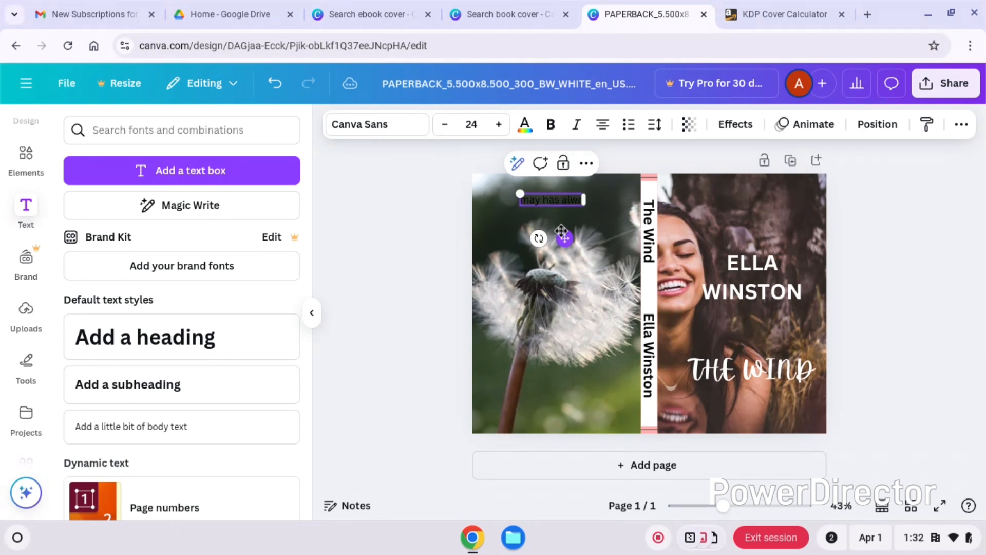
type("ays been fre")
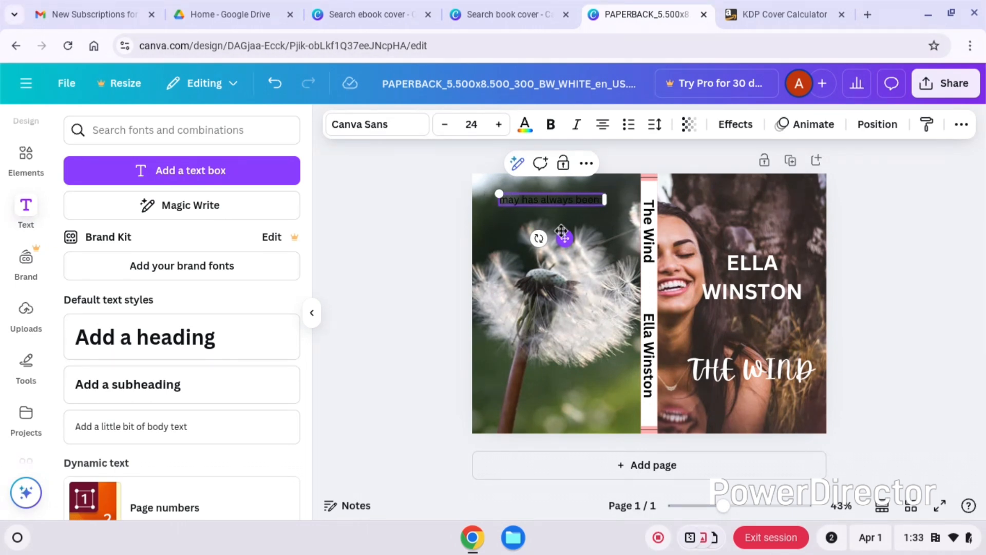
- Color the back cover's blurb text white
double_click(563, 199)
left_click(564, 200)
double_click(563, 199)
left_click(563, 199)
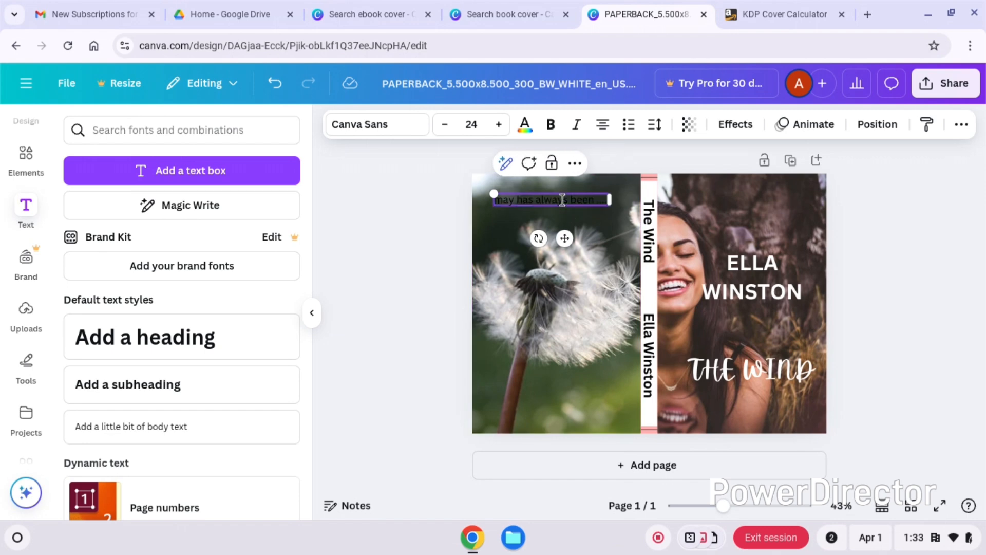
double_click(563, 199)
left_click(563, 200)
triple_click(563, 199)
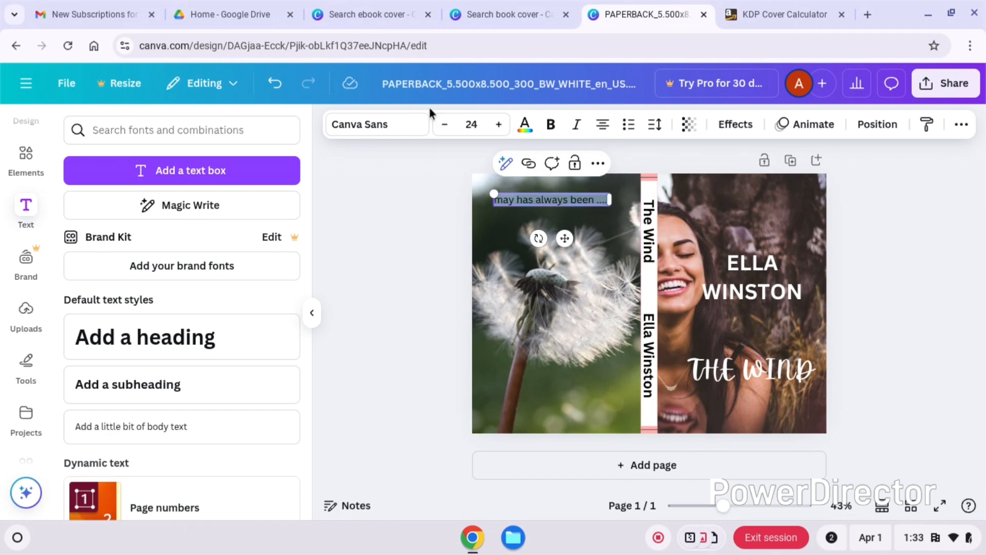
left_click(524, 124)
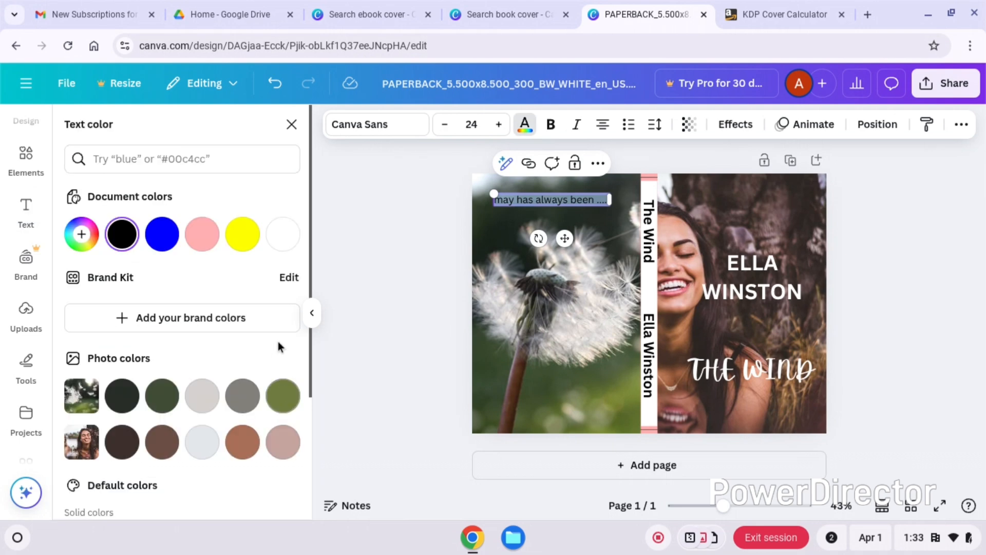
left_click(282, 232)
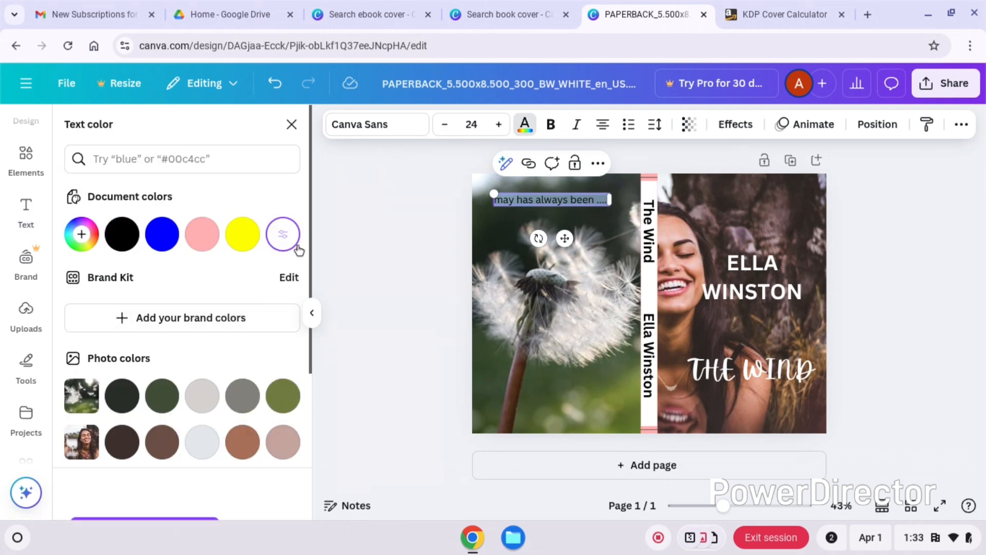
left_click(591, 266)
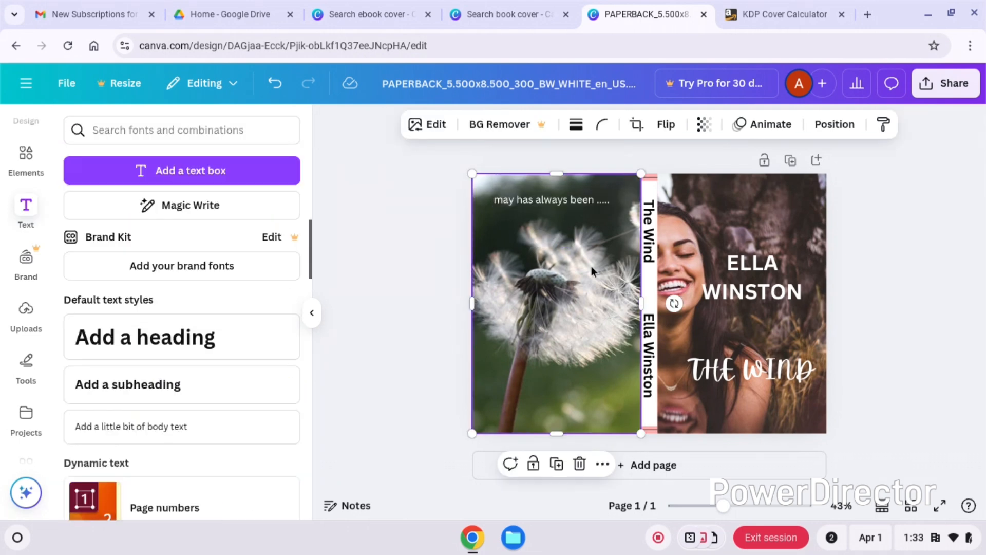
- Move the back cover's blurb slightly higher and set its font size to 22
left_click_drag(560, 188, 559, 182)
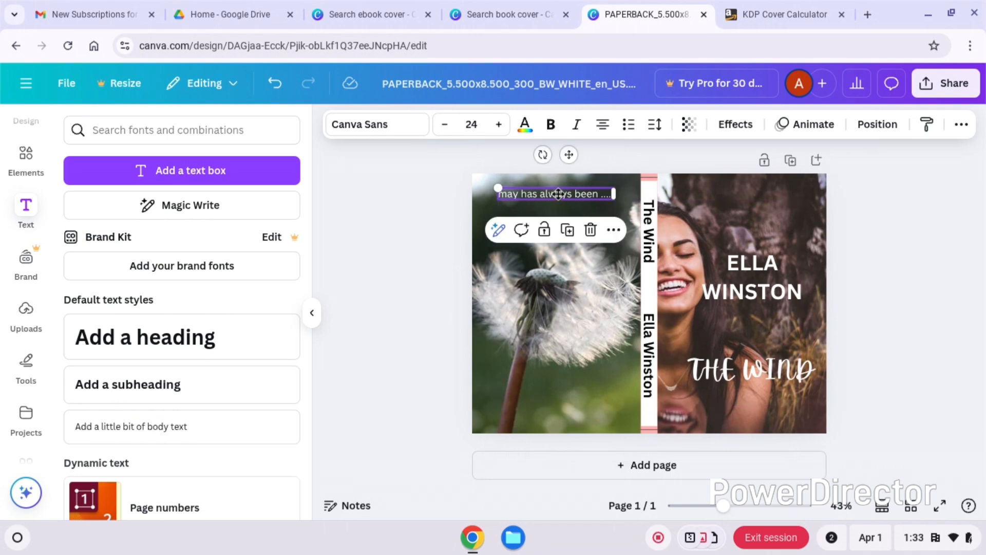
left_click(445, 123)
left_click(445, 123)
left_click(445, 124)
left_click(445, 124)
left_click(445, 124)
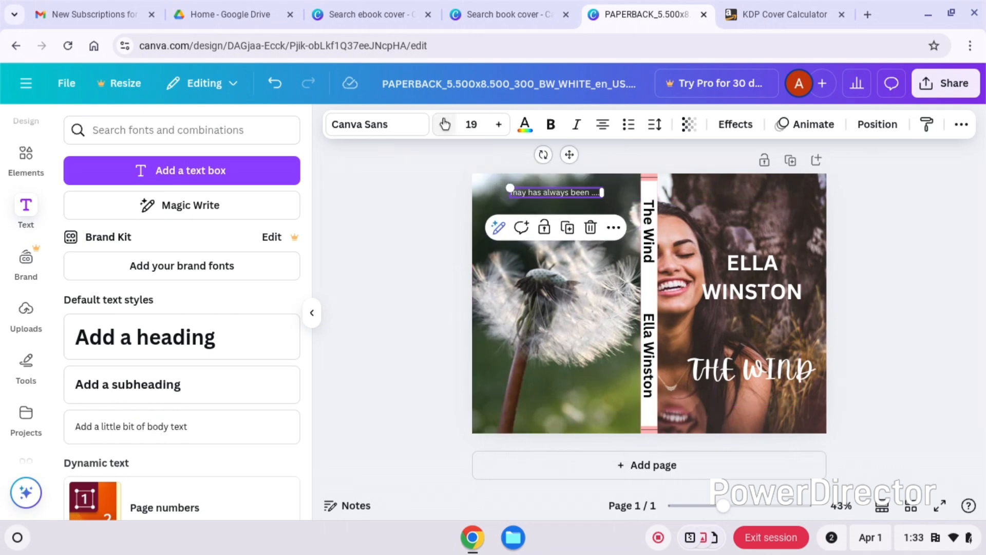
left_click(445, 124)
left_click(445, 124)
left_click(445, 124)
left_click(445, 124)
left_click(445, 123)
left_click(445, 124)
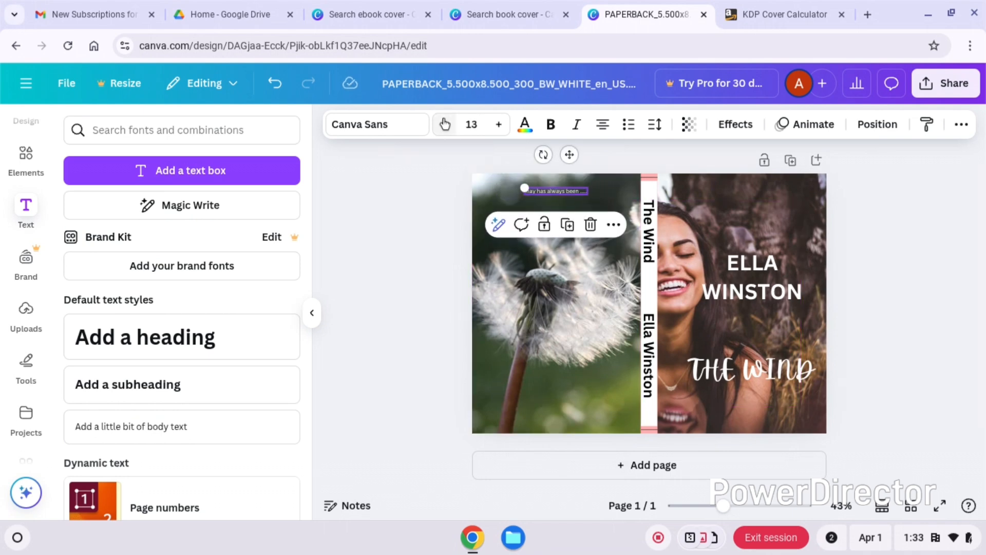
left_click(445, 124)
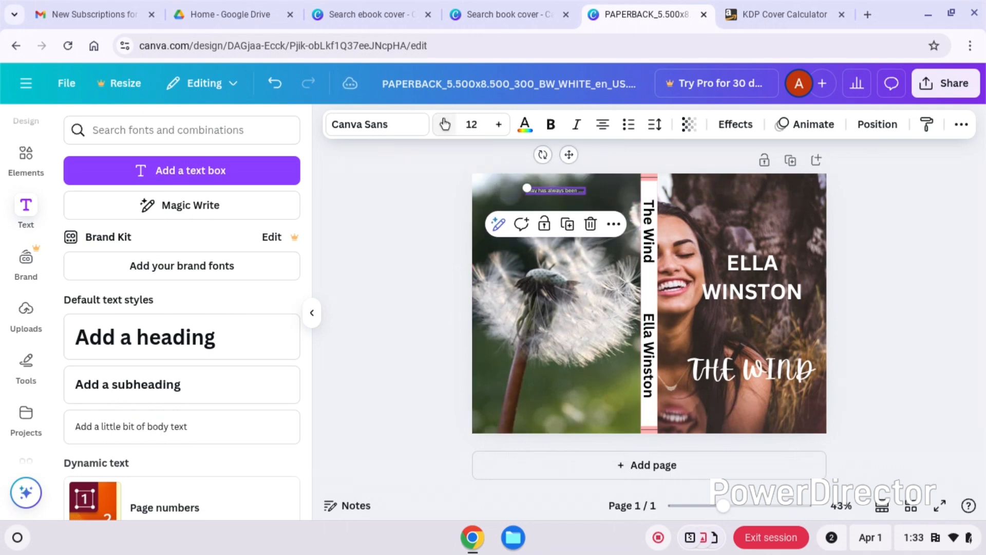
left_click(499, 124)
left_click(499, 124)
left_click(499, 124)
left_click(498, 124)
left_click(499, 124)
left_click(498, 124)
left_click(498, 124)
left_click(499, 124)
left_click(499, 124)
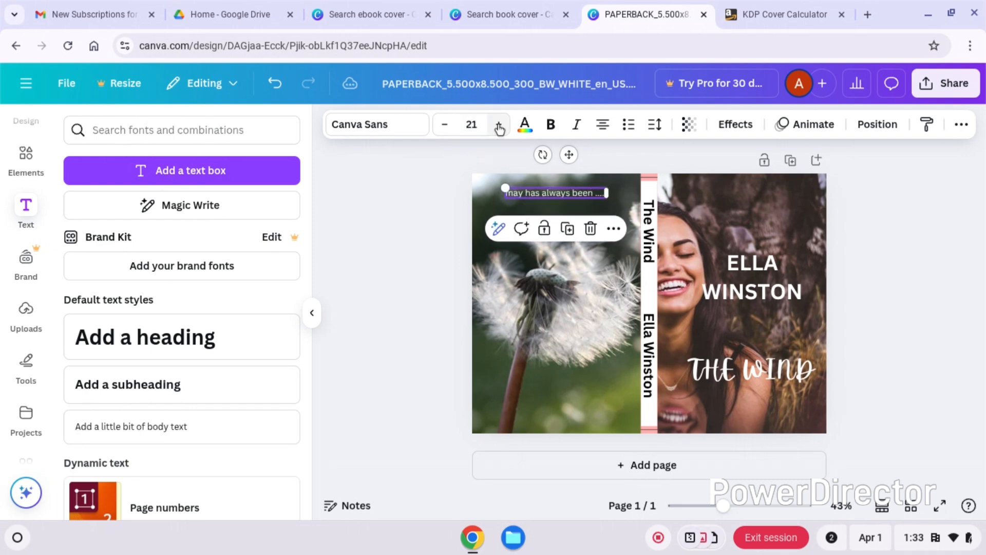
left_click(498, 124)
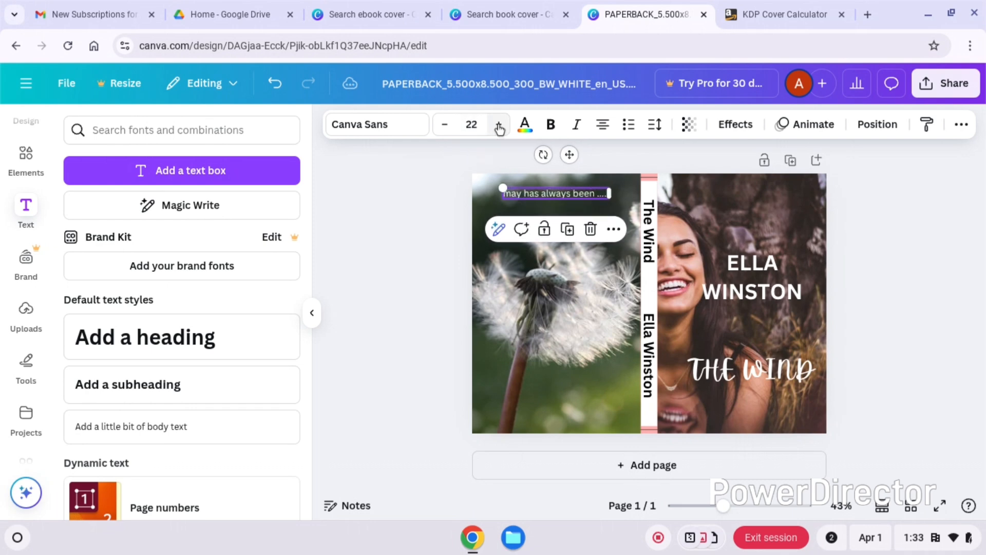
left_click(597, 195)
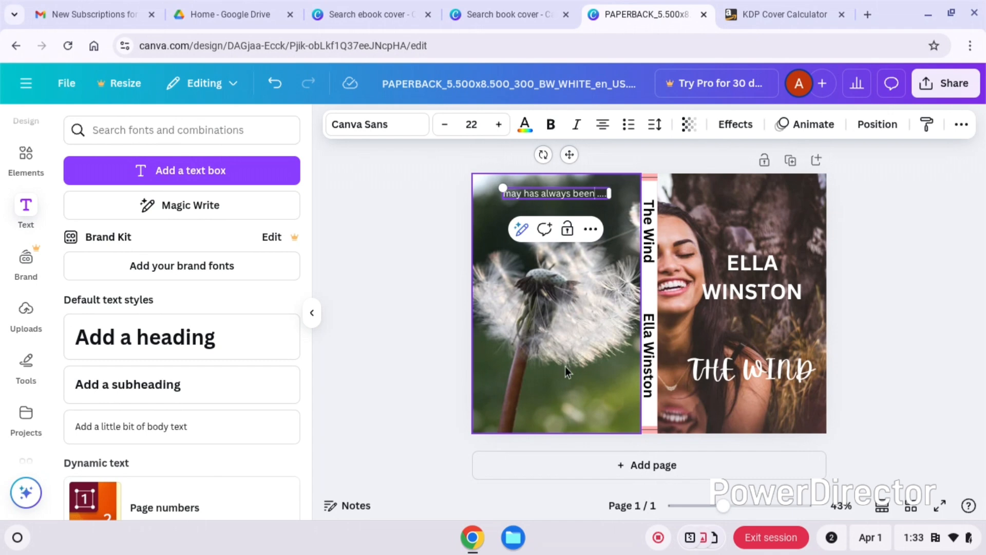
left_click(571, 327)
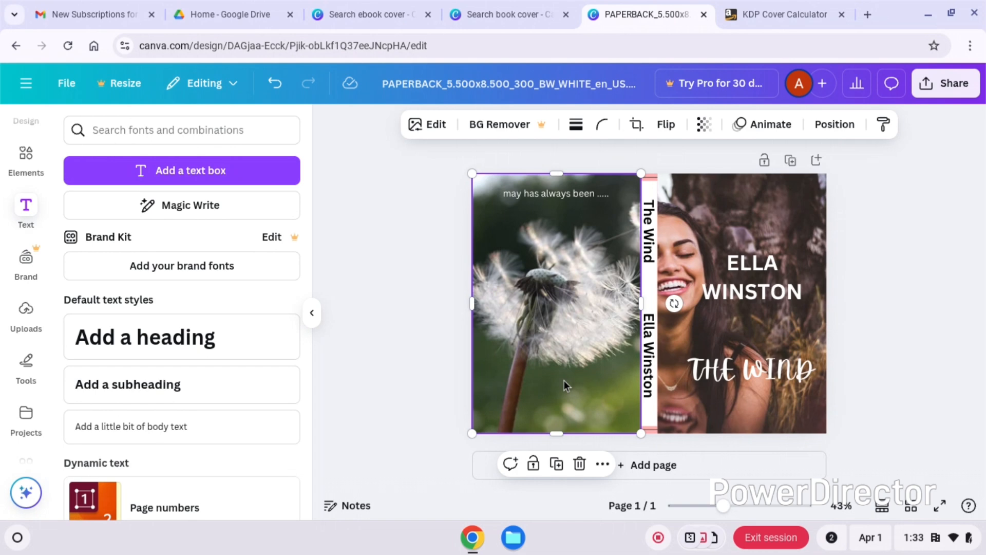
- Duplicate the back cover's blurb and place the copy in the lower part of the back cover
left_click(561, 193)
left_click(569, 230)
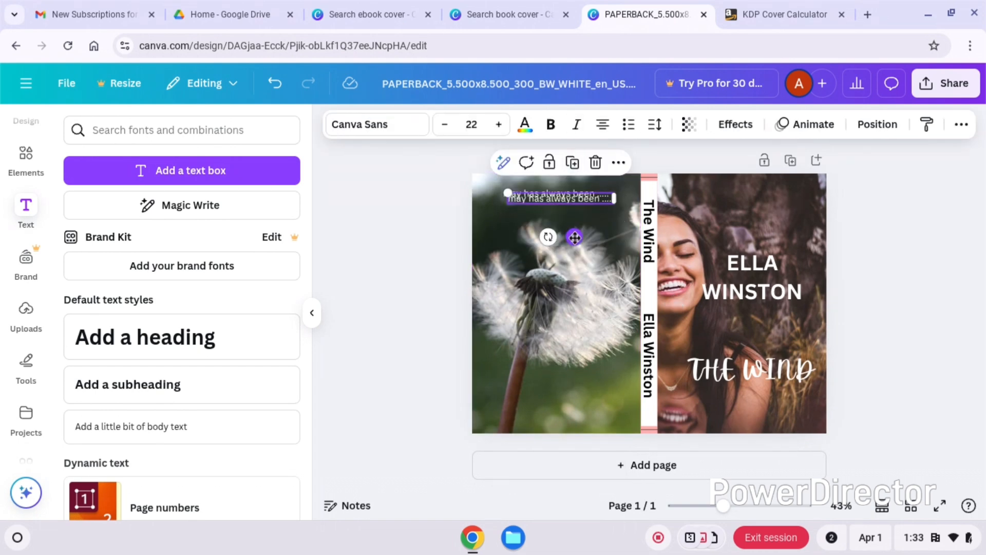
left_click_drag(574, 237, 567, 413)
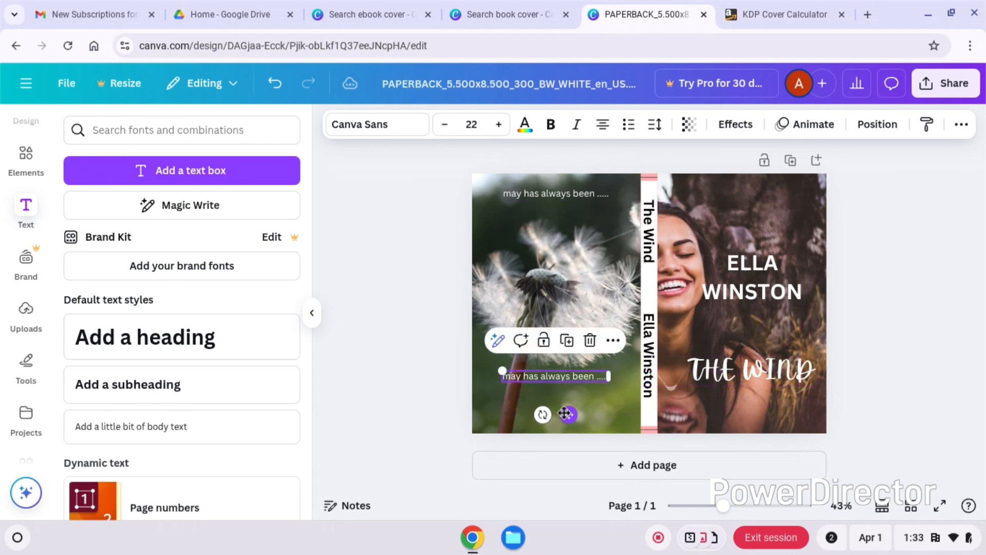
- Replace the lower blurb's text with the author's first name followed by "has been a writer of..." and move it slightly higher
left_click(572, 380)
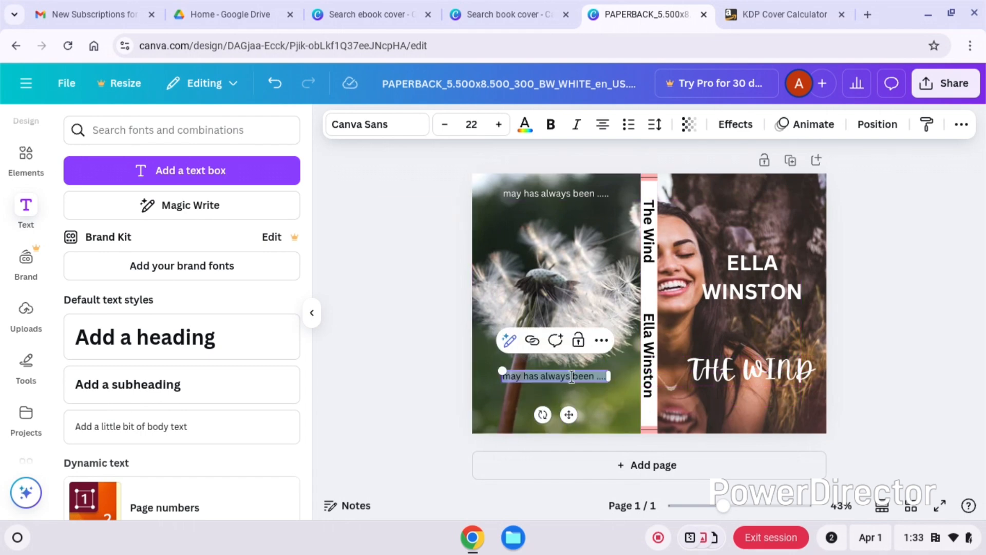
type("ELla")
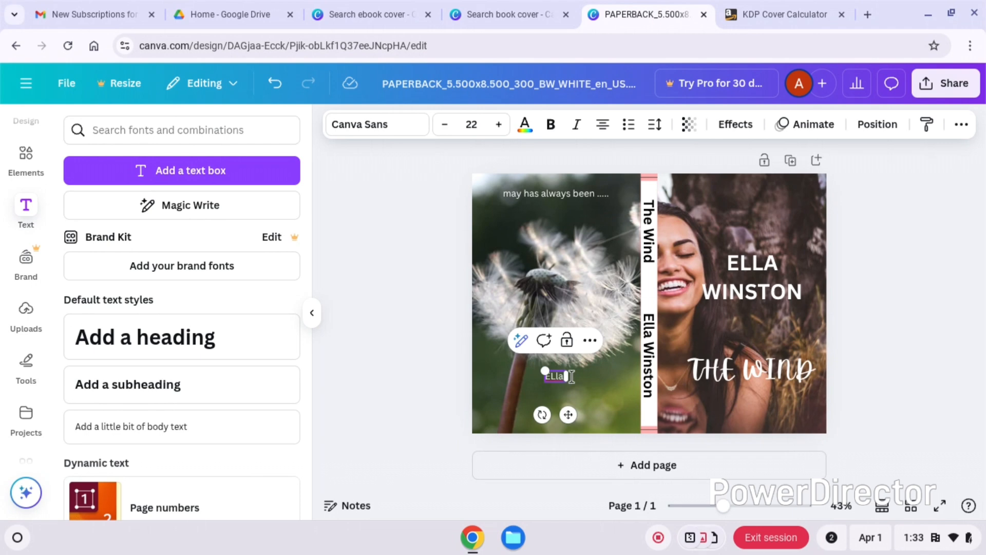
key("BackSpace")
key("BackSpace")
key("BackSpace")
key("BackSpace")
type("lla has been a writer of..")
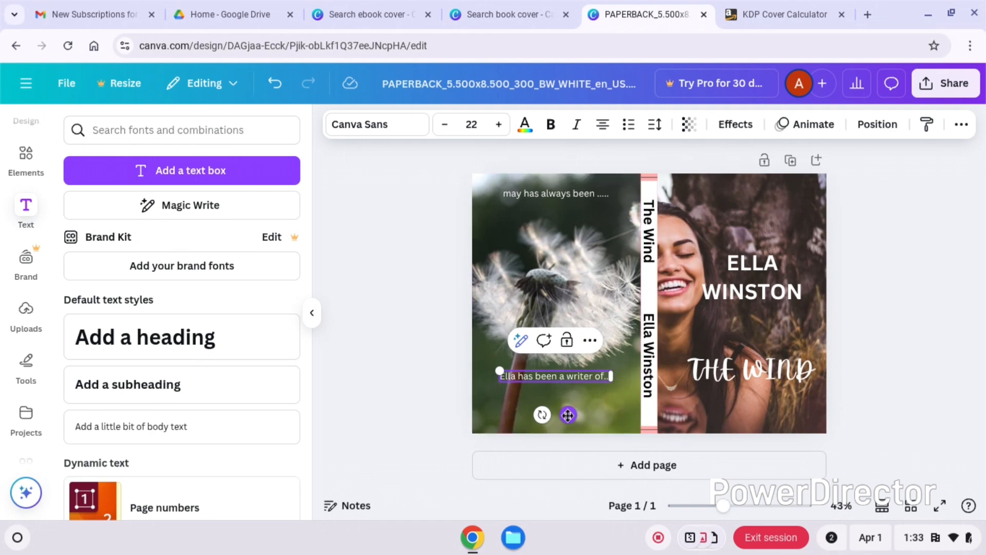
left_click_drag(568, 414, 570, 399)
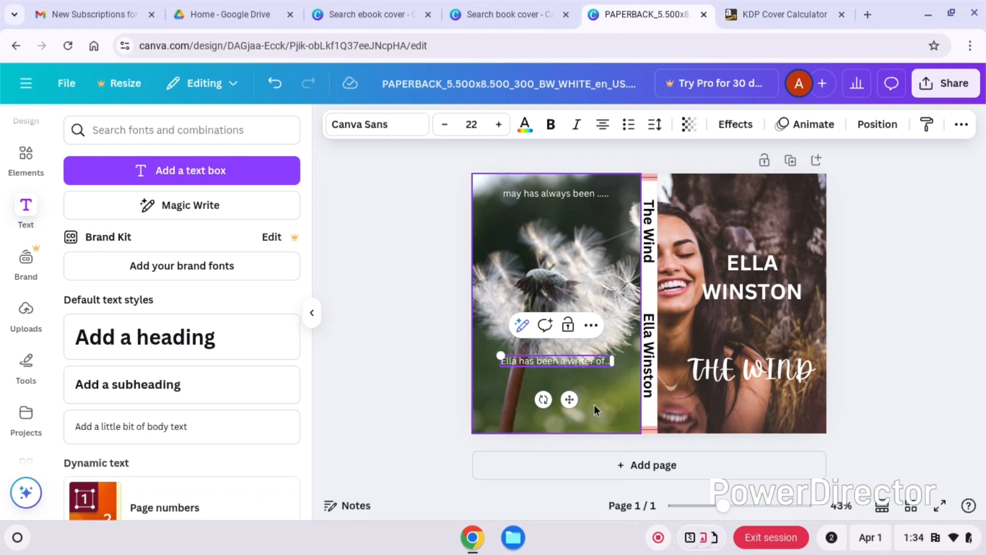
left_click(866, 378)
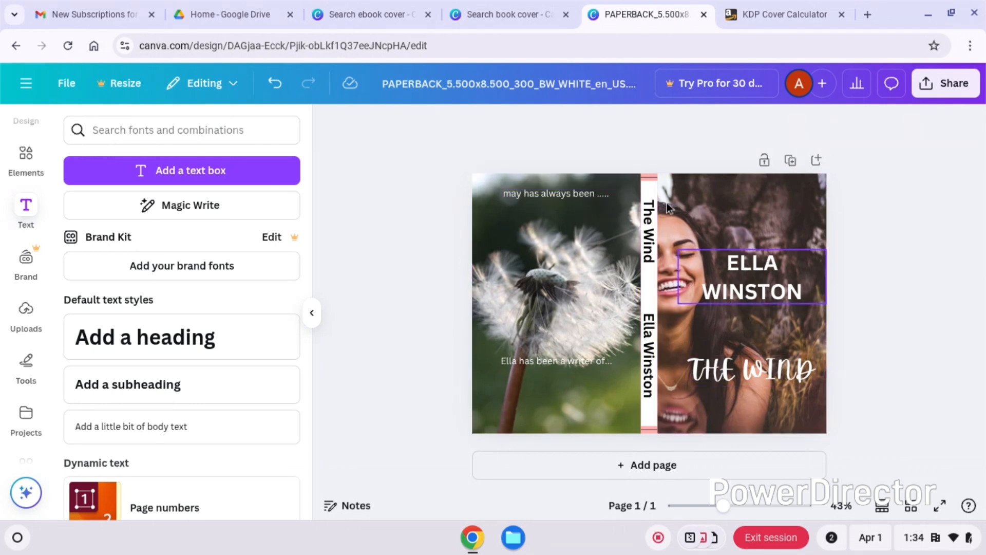
- Widen the front cover photo across the spine until it meets the back cover photo
left_click(696, 211)
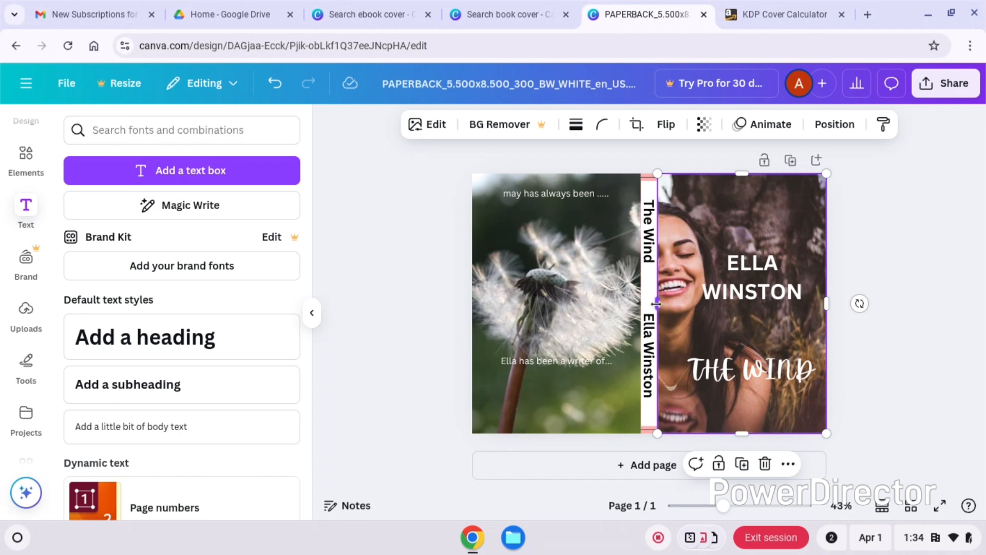
left_click_drag(657, 304, 642, 304)
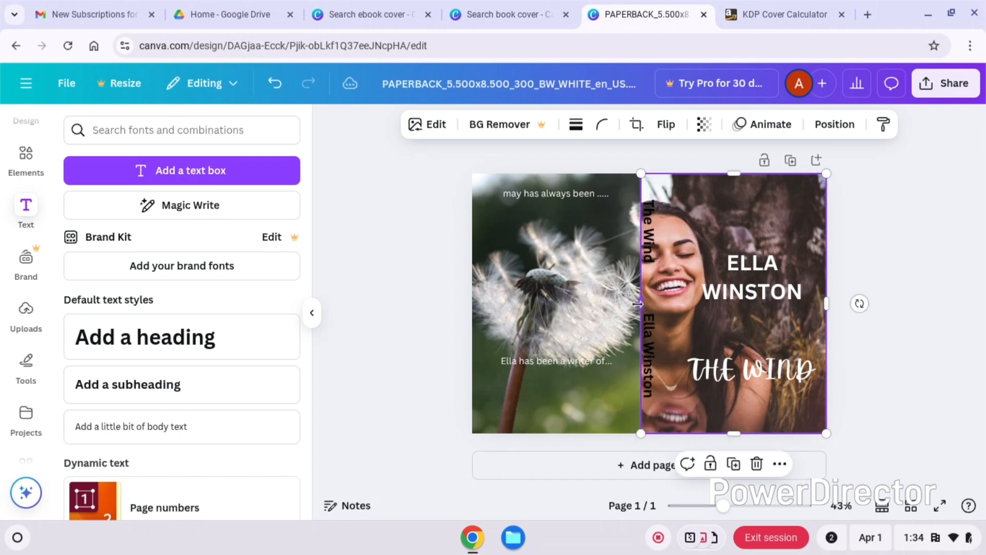
left_click(653, 254)
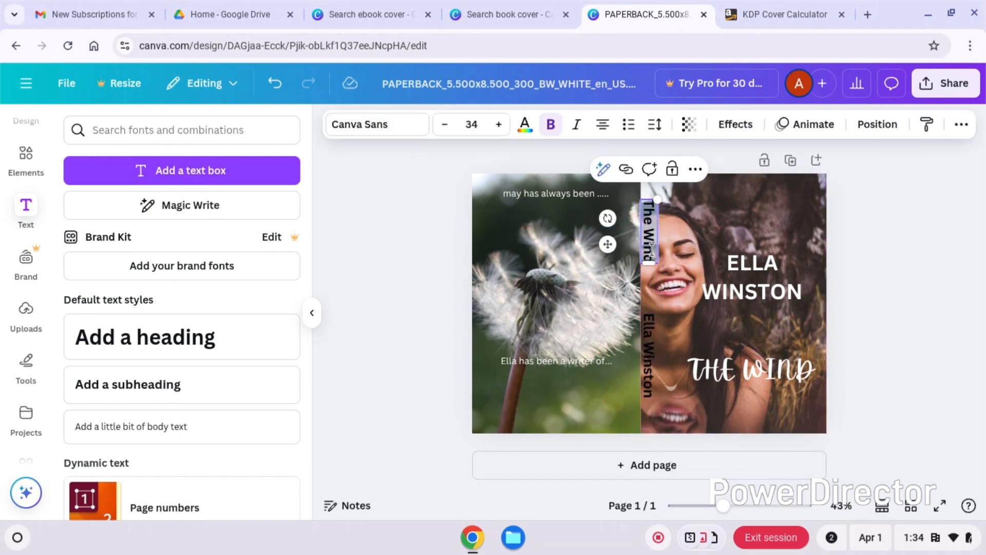
left_click(866, 307)
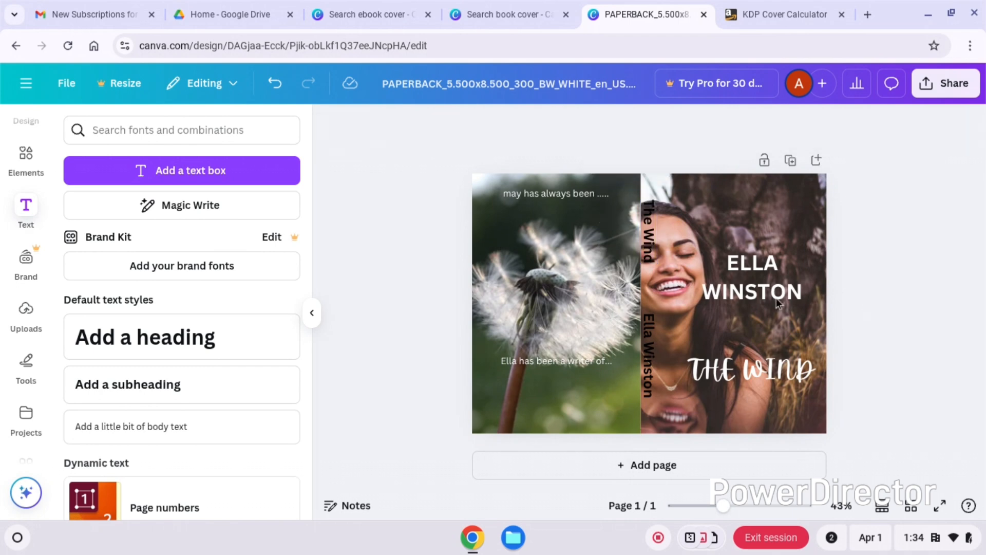
- Add a square shape and resize it into a narrow vertical strip matching the spine's width behind the spine text
left_click(25, 154)
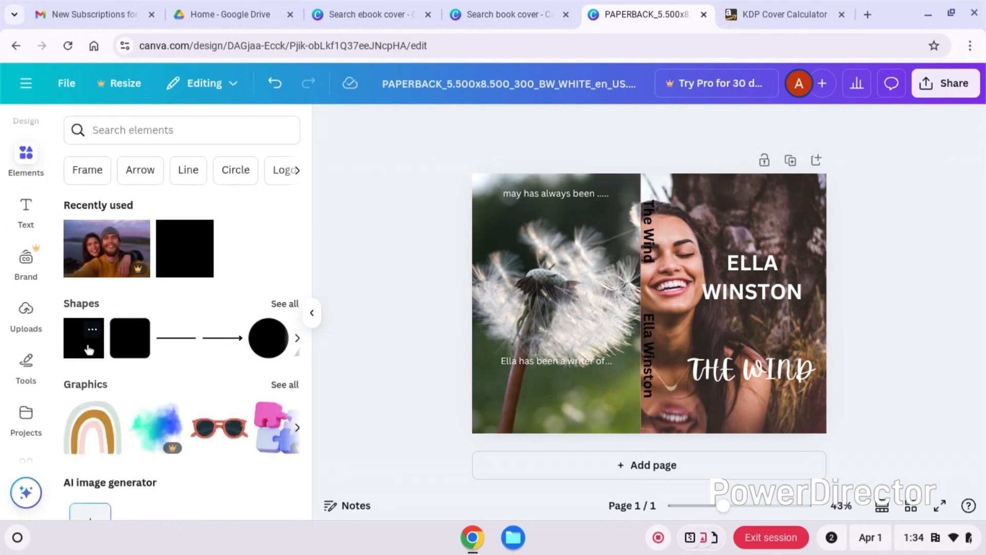
left_click(95, 347)
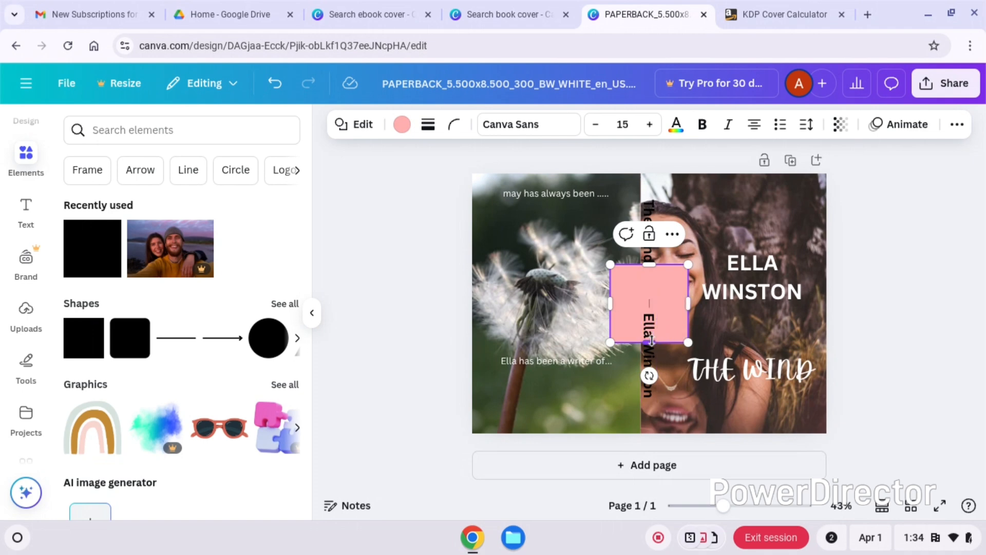
left_click_drag(650, 342, 650, 420)
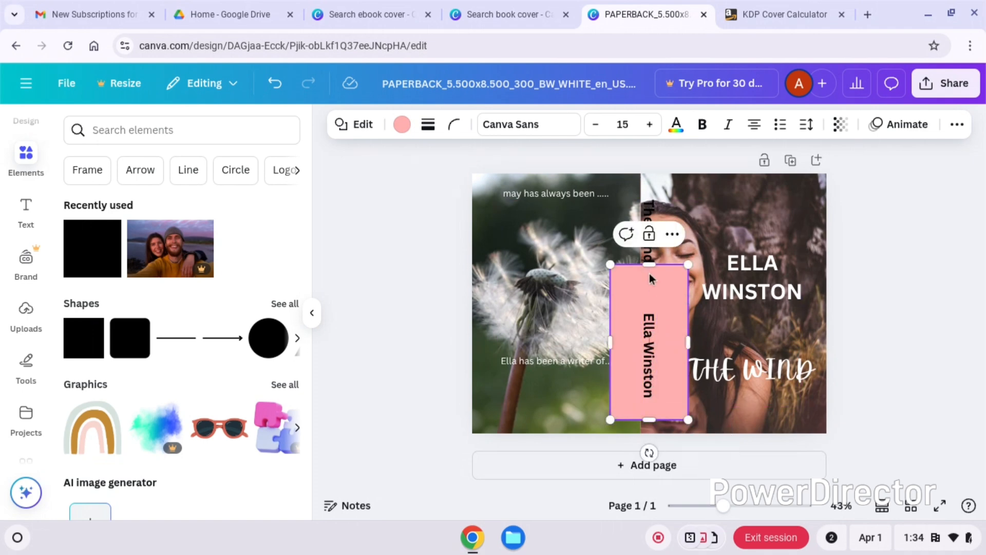
left_click_drag(649, 267, 650, 193)
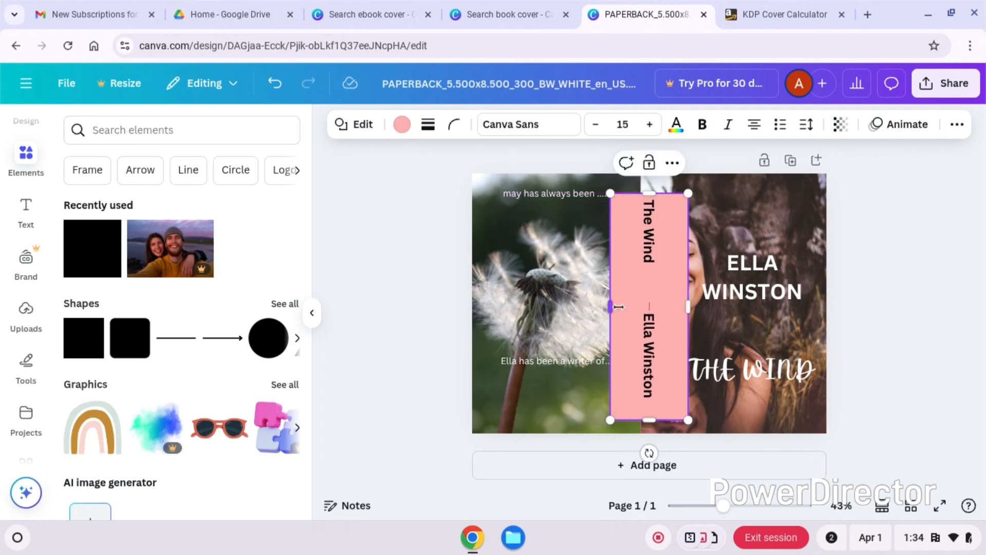
left_click_drag(618, 307, 657, 309)
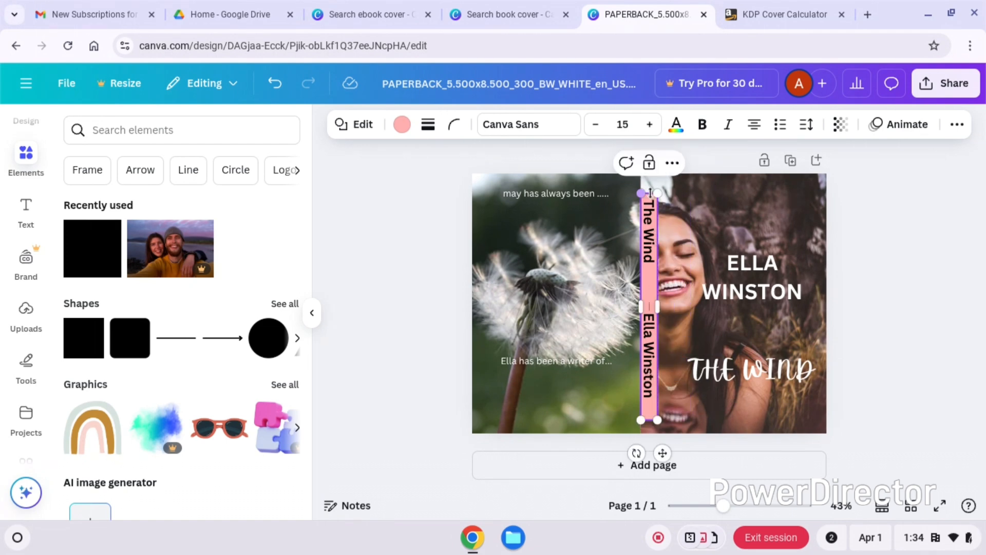
left_click(921, 299)
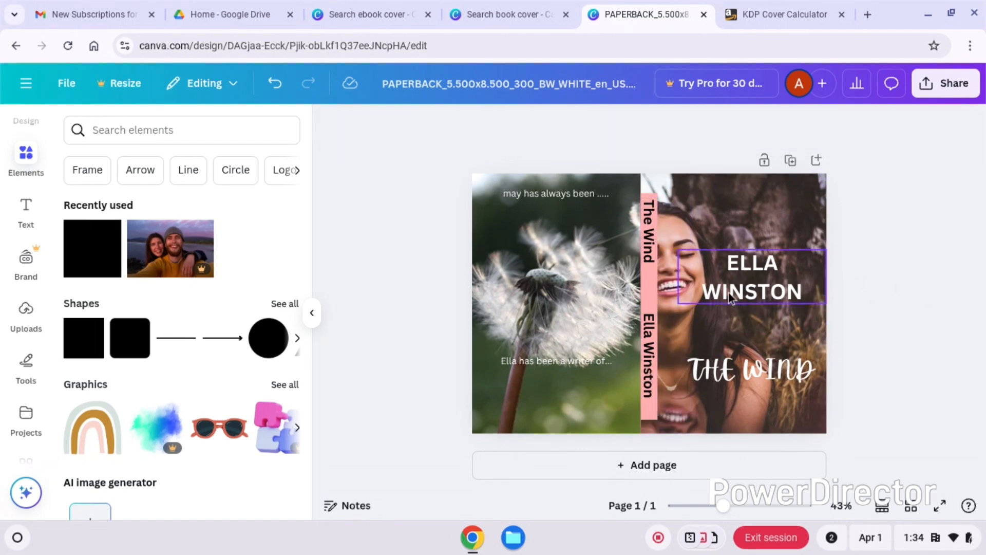
- Recolor the spine's background strip from the default solid colors to white and move it slightly higher
left_click(652, 290)
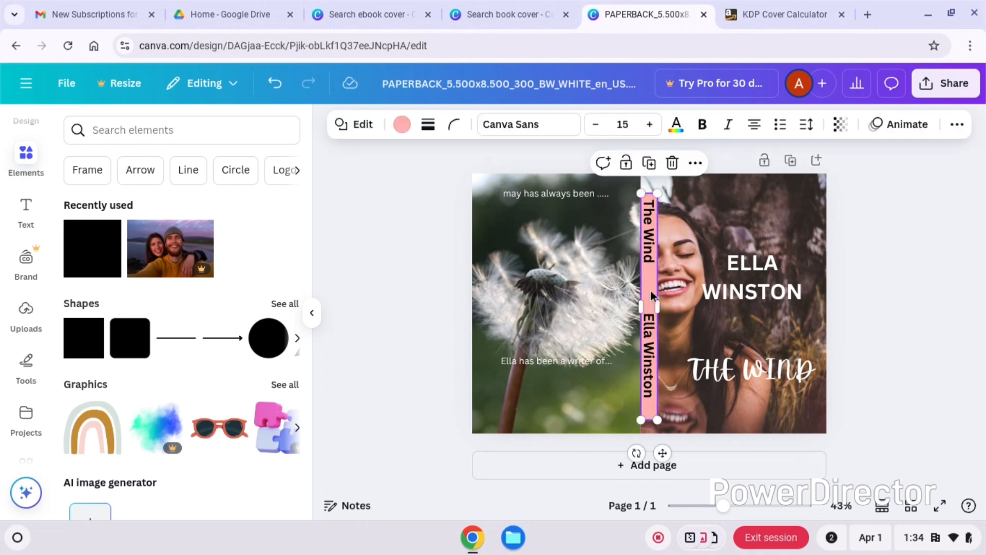
left_click(402, 126)
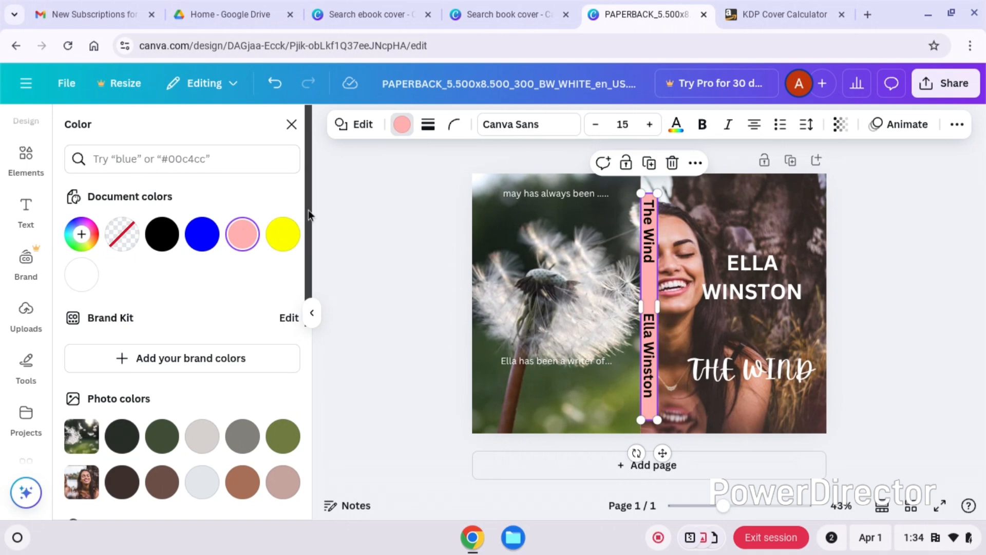
left_click_drag(309, 210, 304, 340)
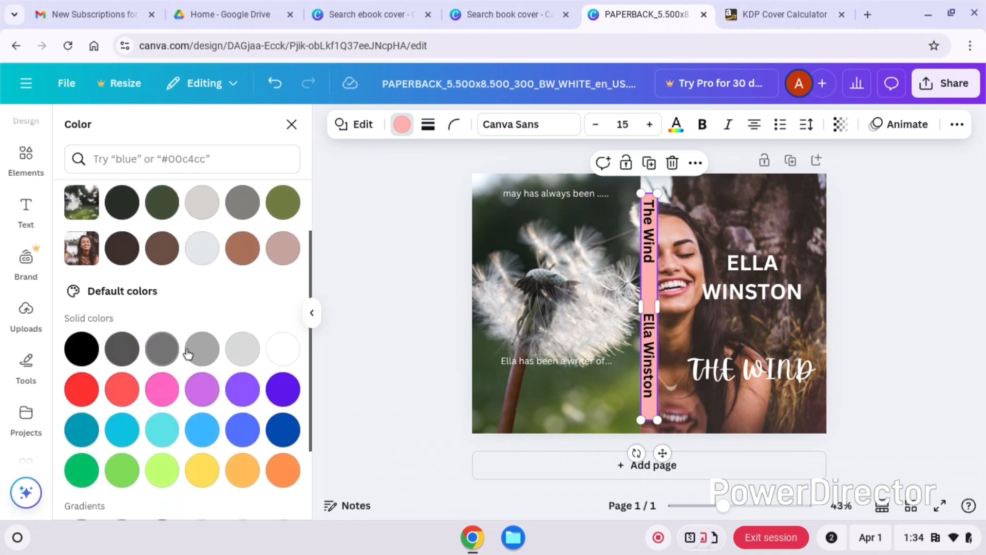
left_click(296, 355)
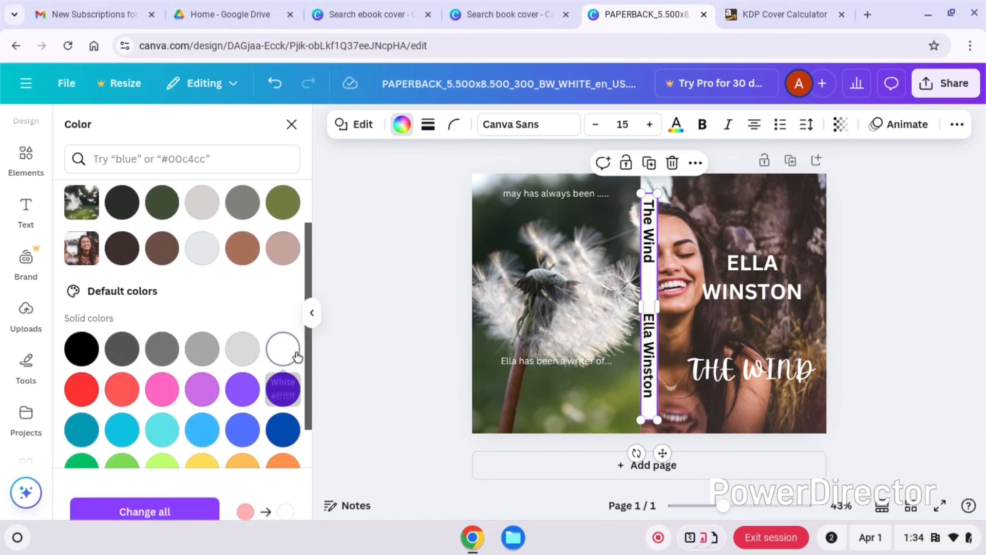
left_click(861, 336)
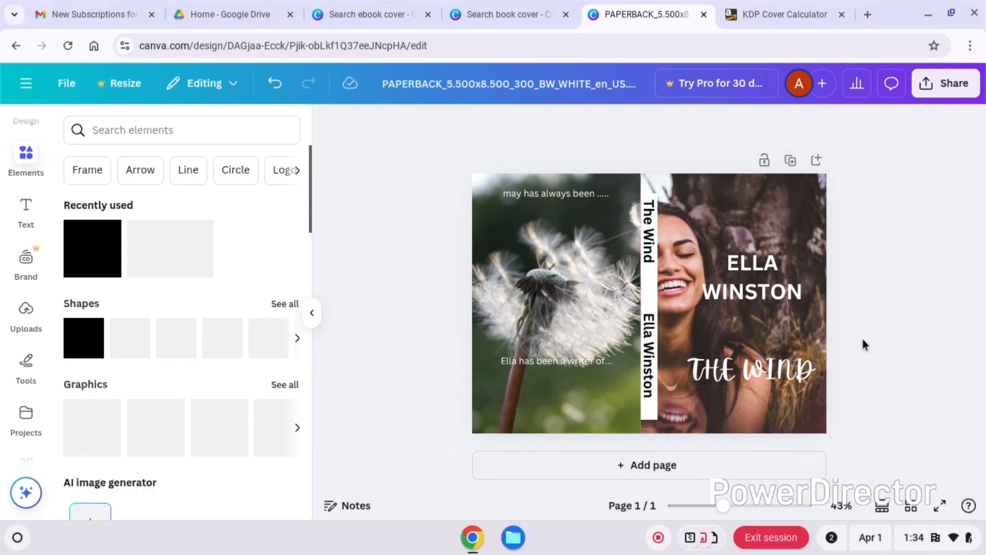
left_click(654, 286)
left_click_drag(654, 286, 655, 278)
- Reduce the font size of both spine texts, the title "The Wind" and the author's name, to 30
left_click(651, 251)
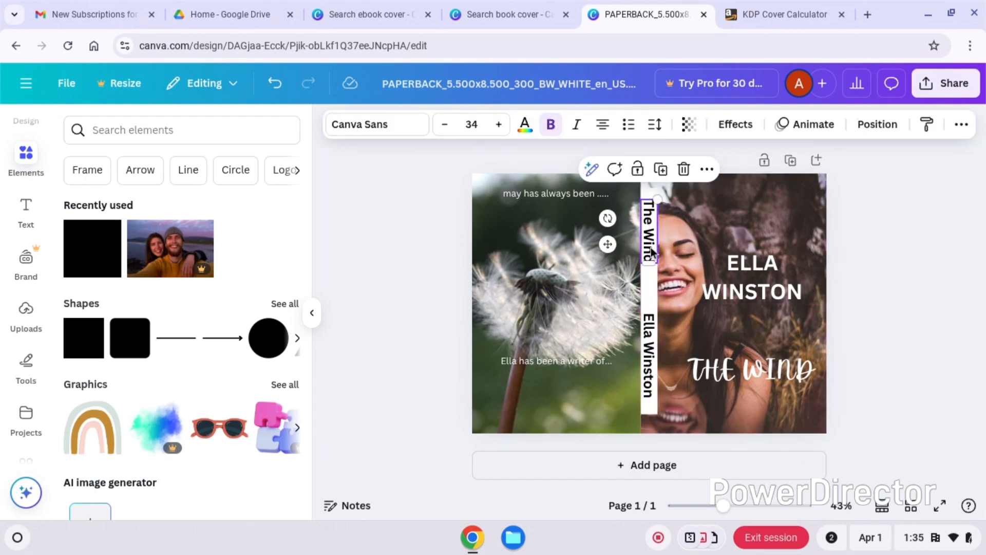
left_click(449, 129)
left_click(445, 124)
left_click(445, 124)
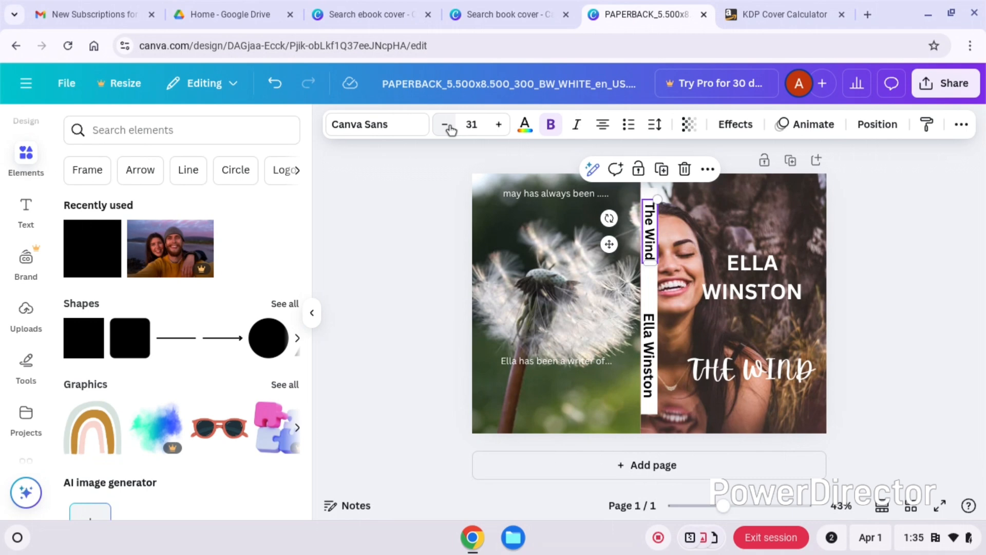
left_click(445, 125)
left_click(652, 375, "shift")
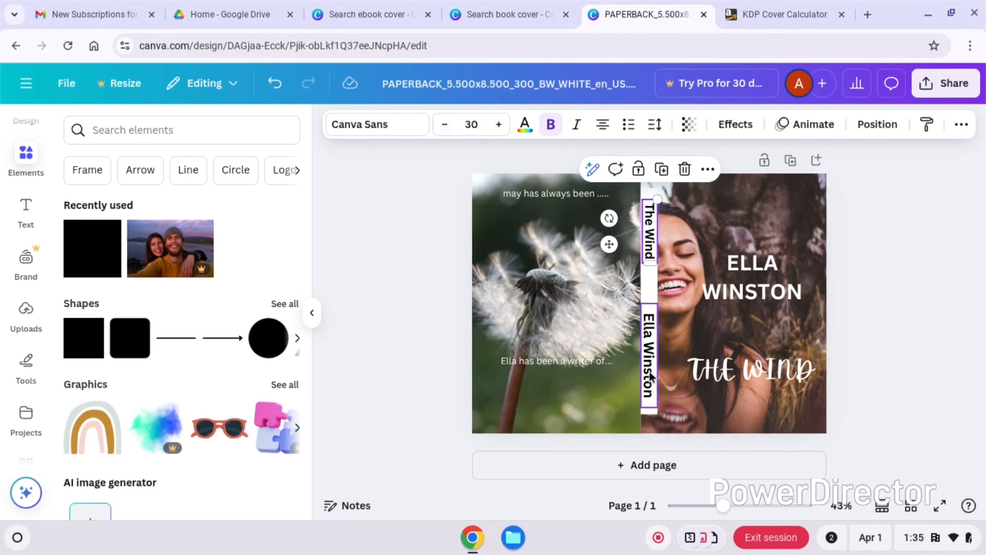
left_click(650, 378)
left_click(444, 125)
left_click(444, 125)
left_click(444, 125)
left_click(444, 125)
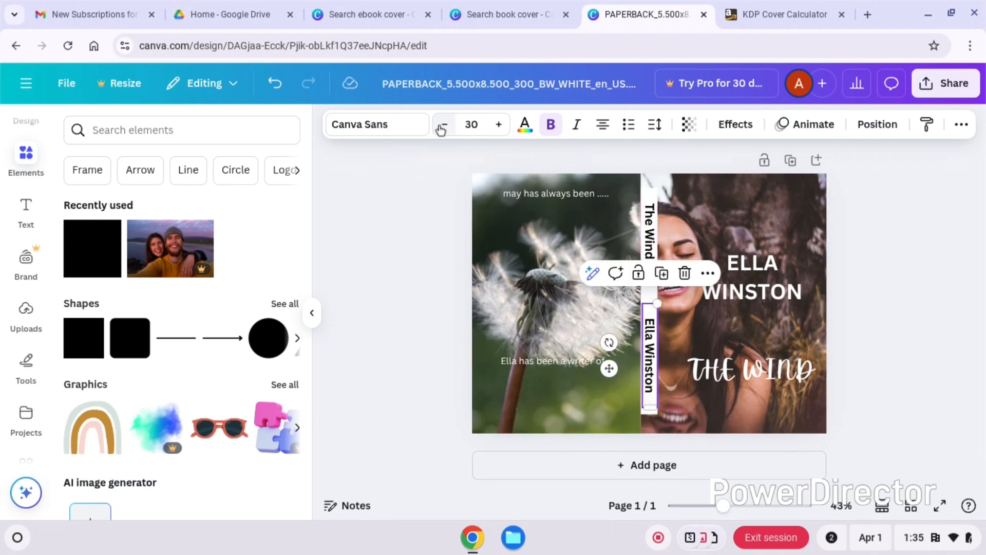
left_click(942, 350)
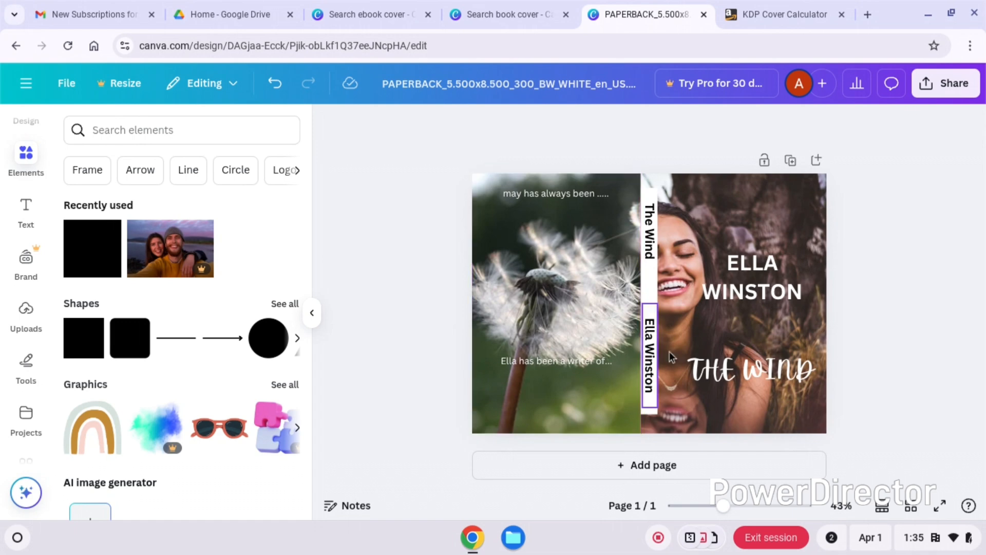
- Stretch the white spine strip vertically so it spans the full height of the cover from top to bottom edge
left_click(654, 413)
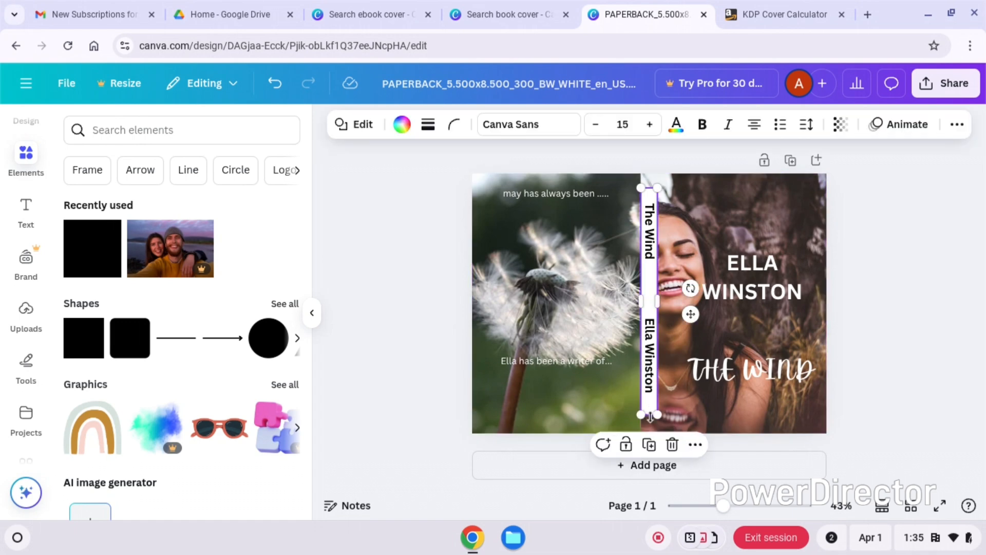
left_click_drag(649, 415, 644, 432)
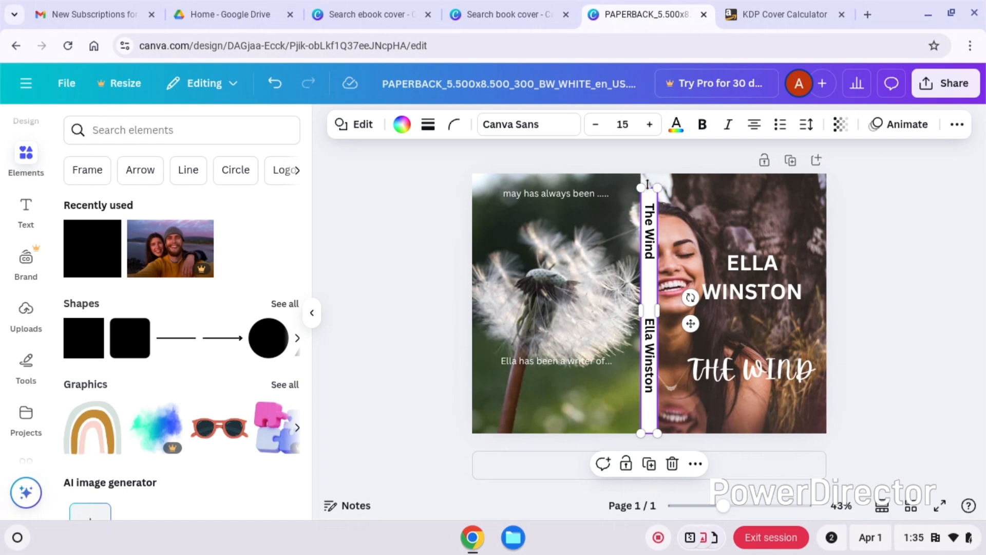
left_click_drag(648, 186, 648, 174)
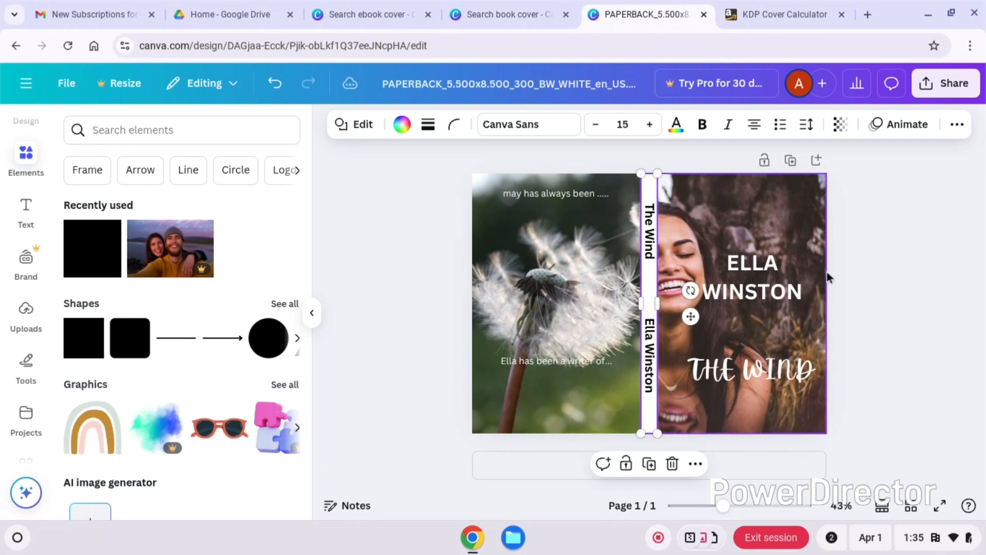
left_click(905, 306)
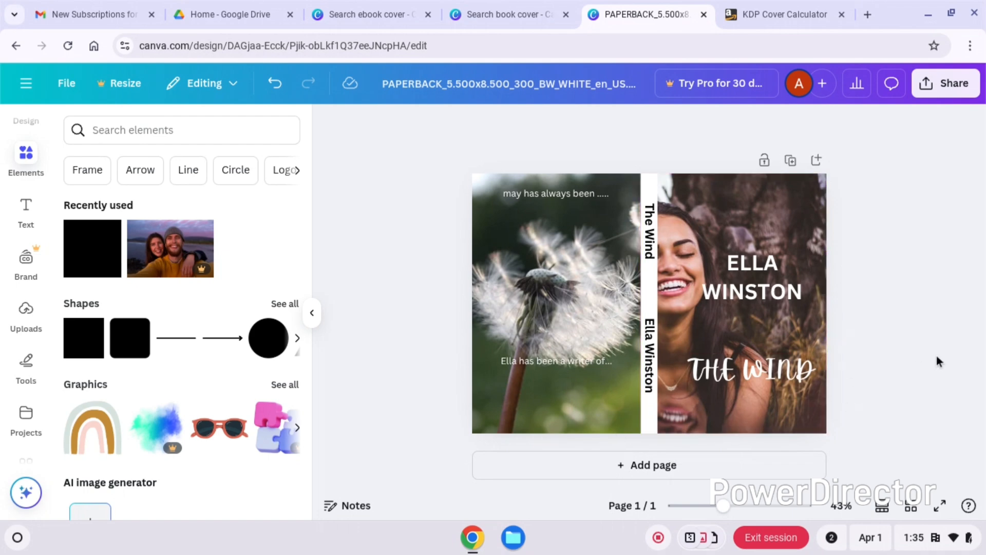
- Download the paperback cover as a PDF Print file with the RGB (best for digital use) color profile
left_click(947, 89)
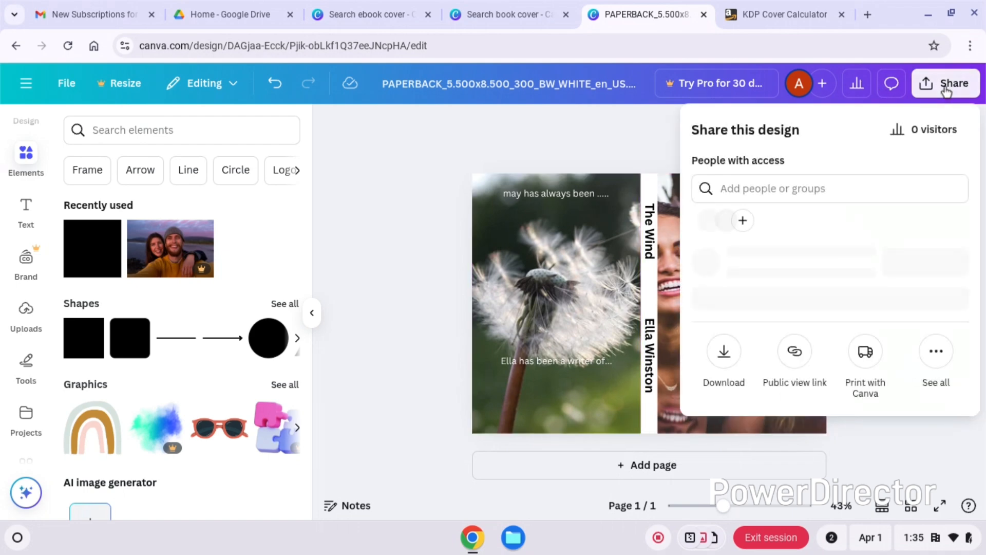
left_click(723, 383)
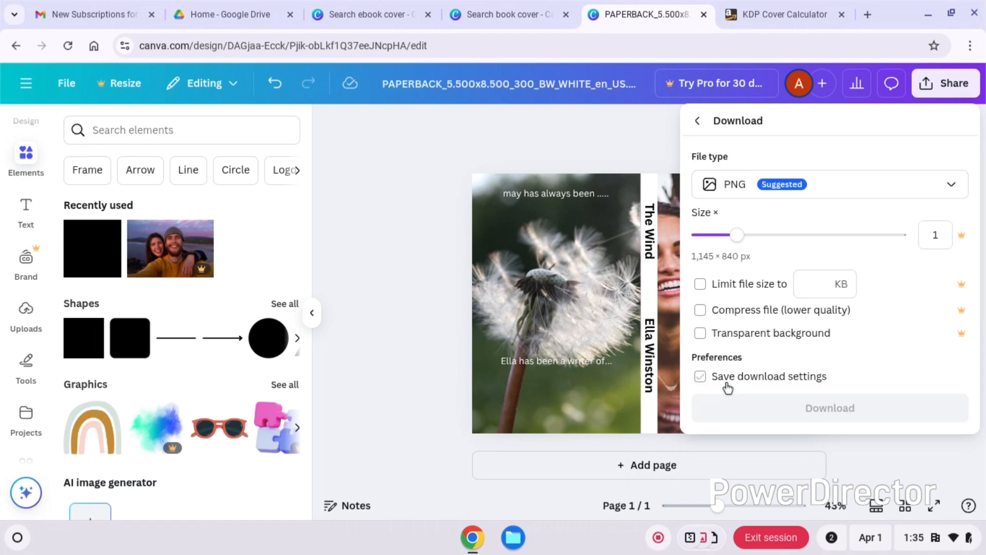
left_click(831, 191)
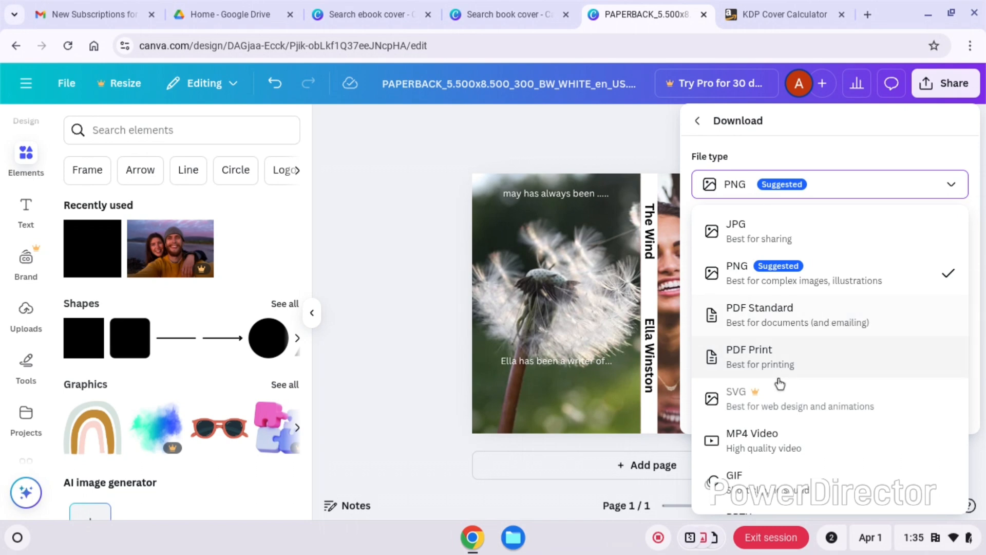
left_click(769, 367)
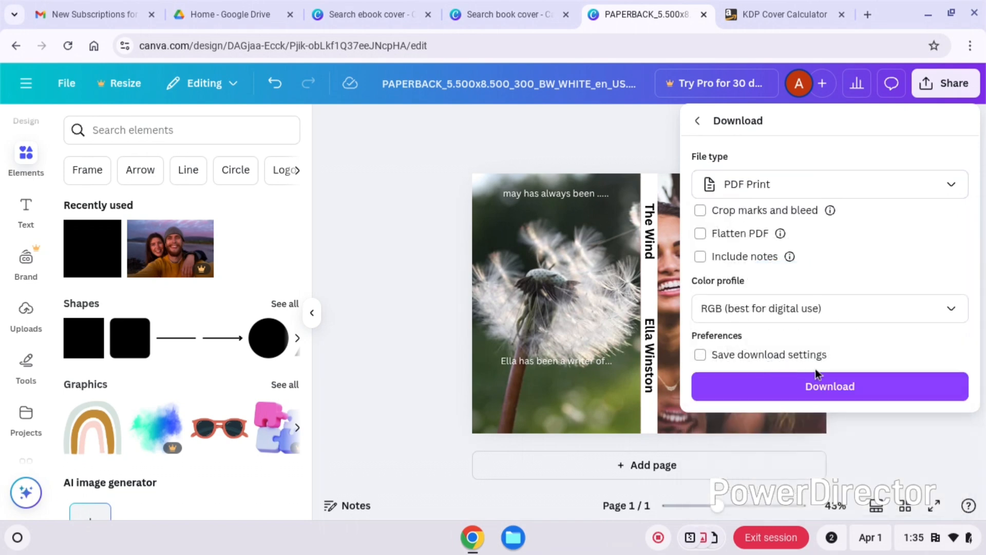
left_click(804, 315)
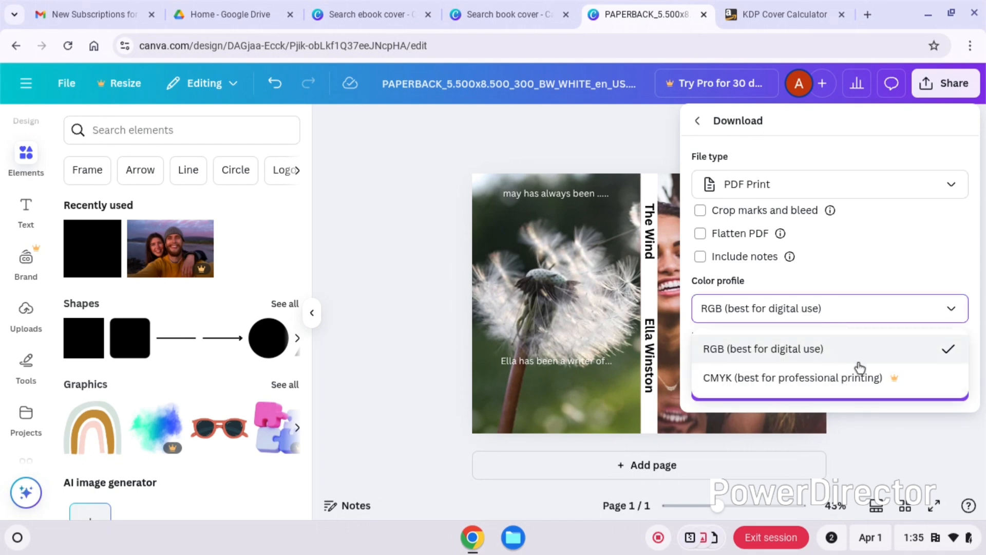
left_click(819, 353)
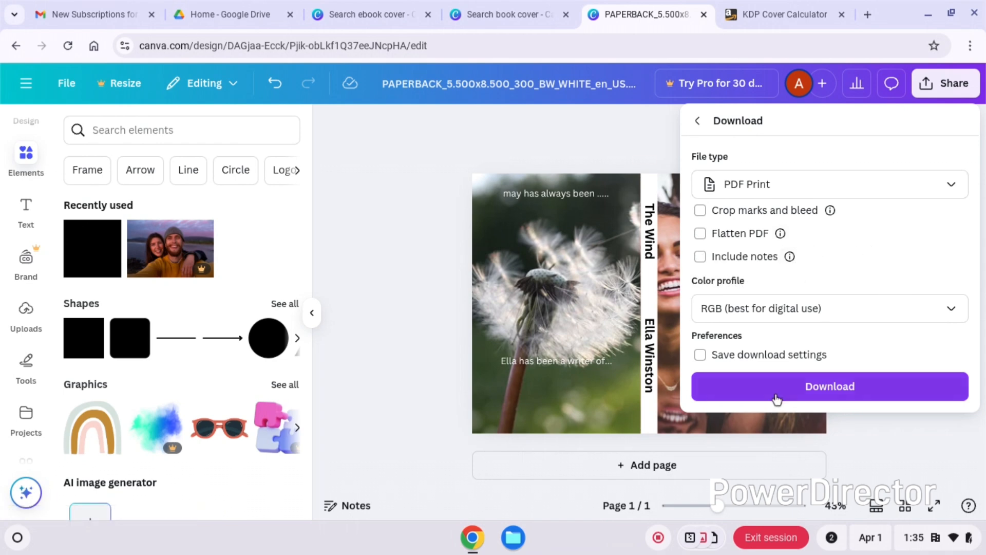
left_click(810, 392)
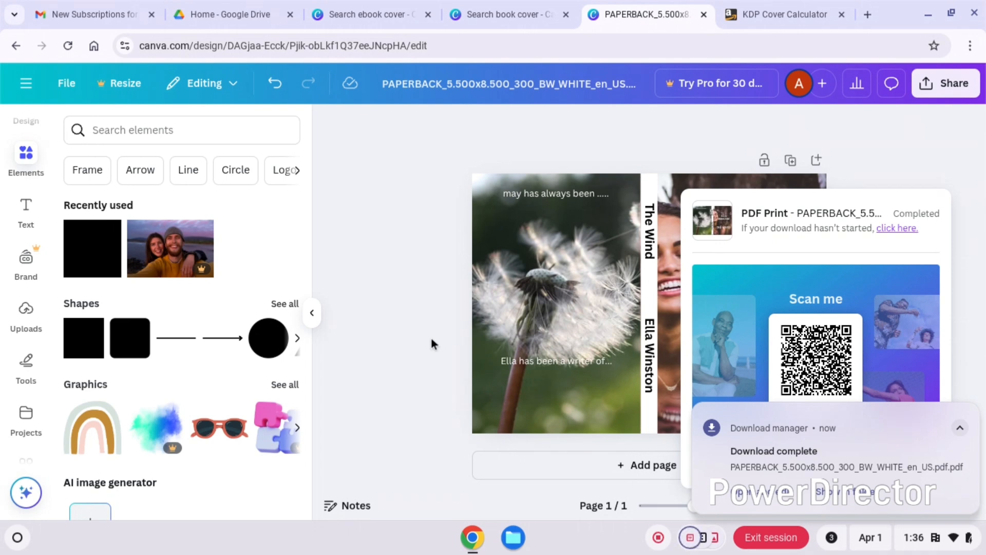
- Dismiss the download pop-ups and close the KDP Cover Calculator page
left_click(399, 307)
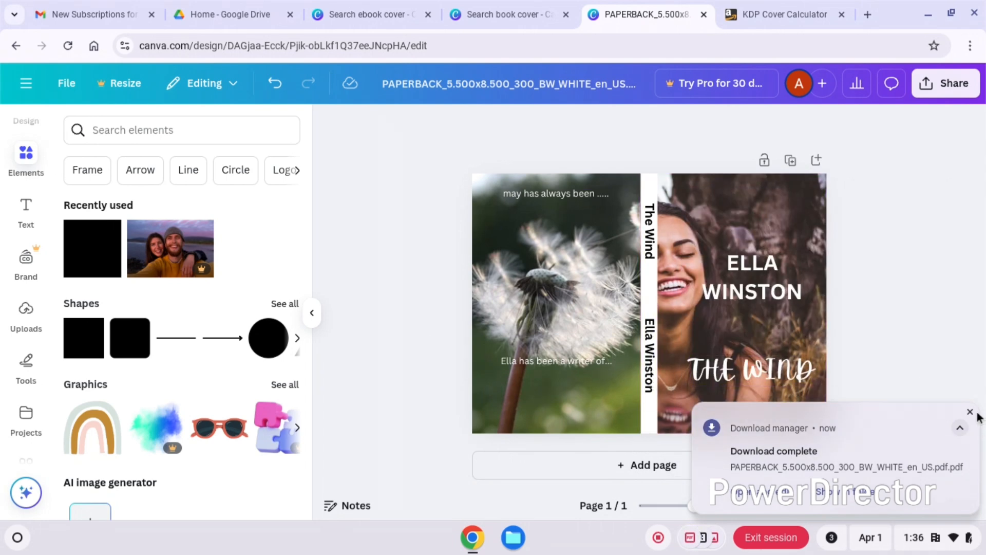
left_click(971, 413)
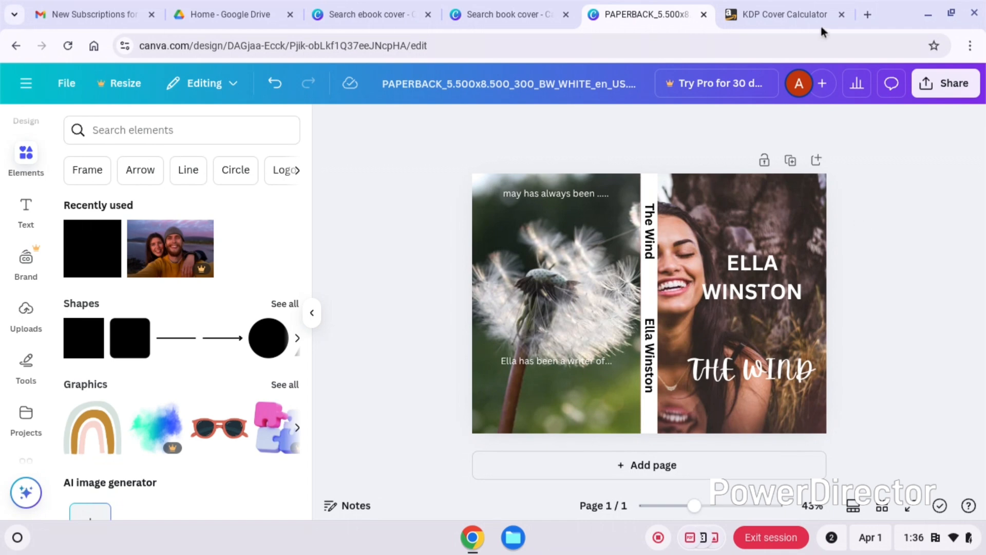
left_click(842, 14)
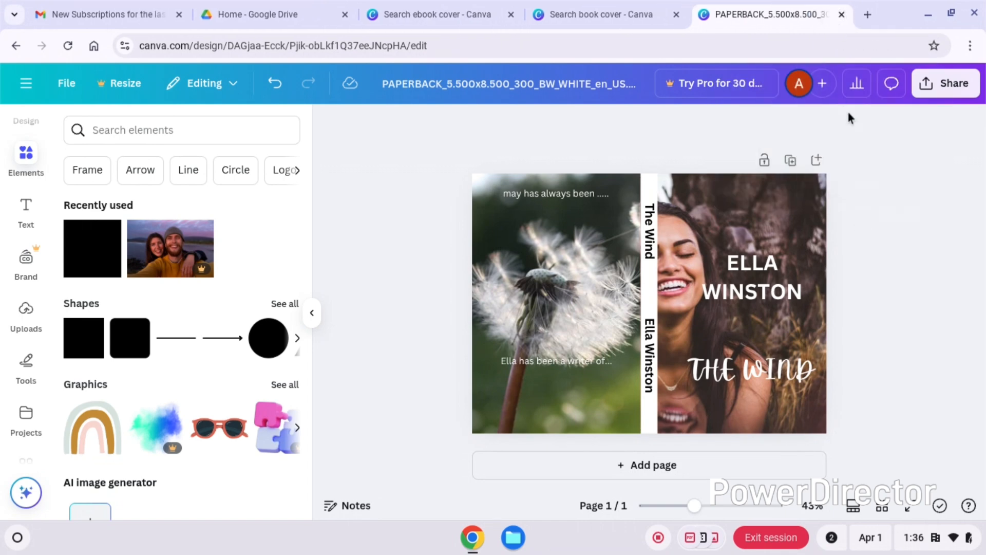